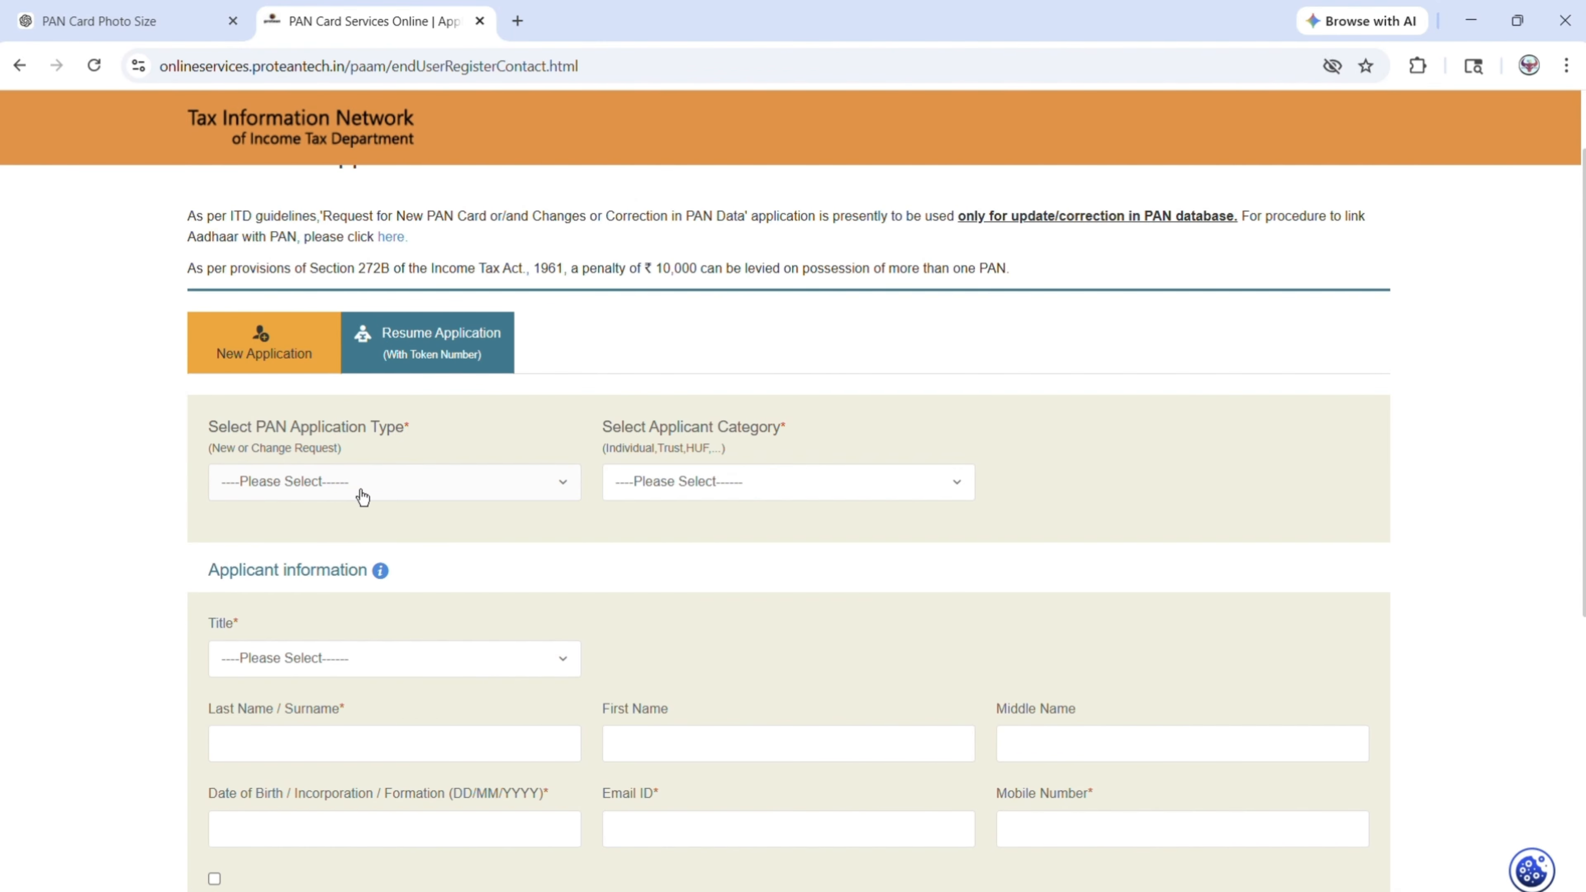
# Choose 'New PAN - Indian Citizen (Form 49A)' as the PAN application type.
pyautogui.scroll(-2, 361, 496)
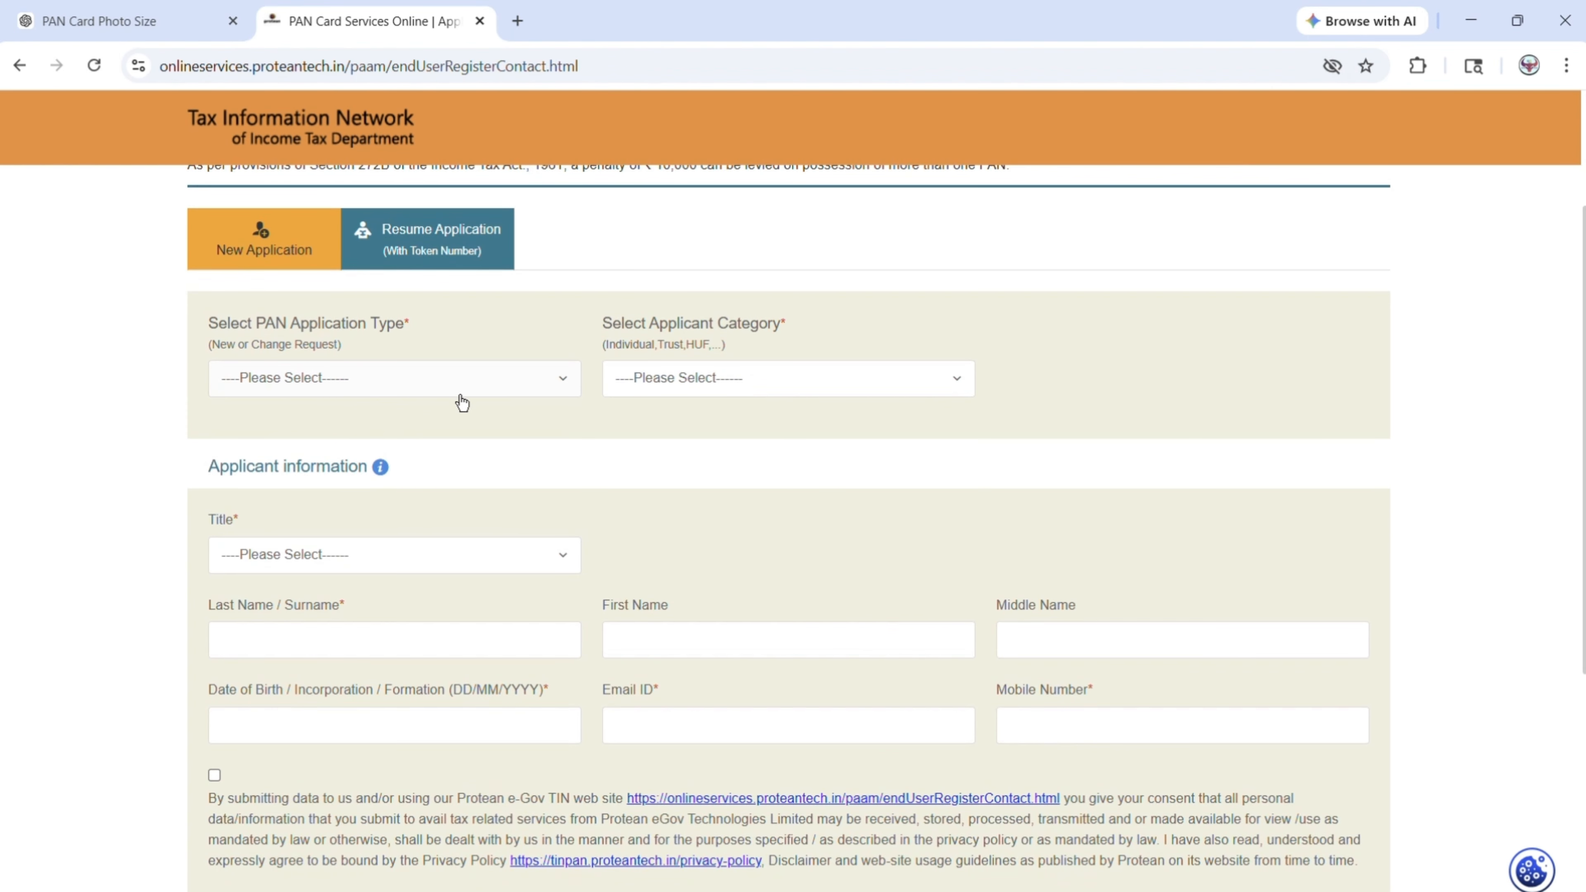
pyautogui.click(550, 387)
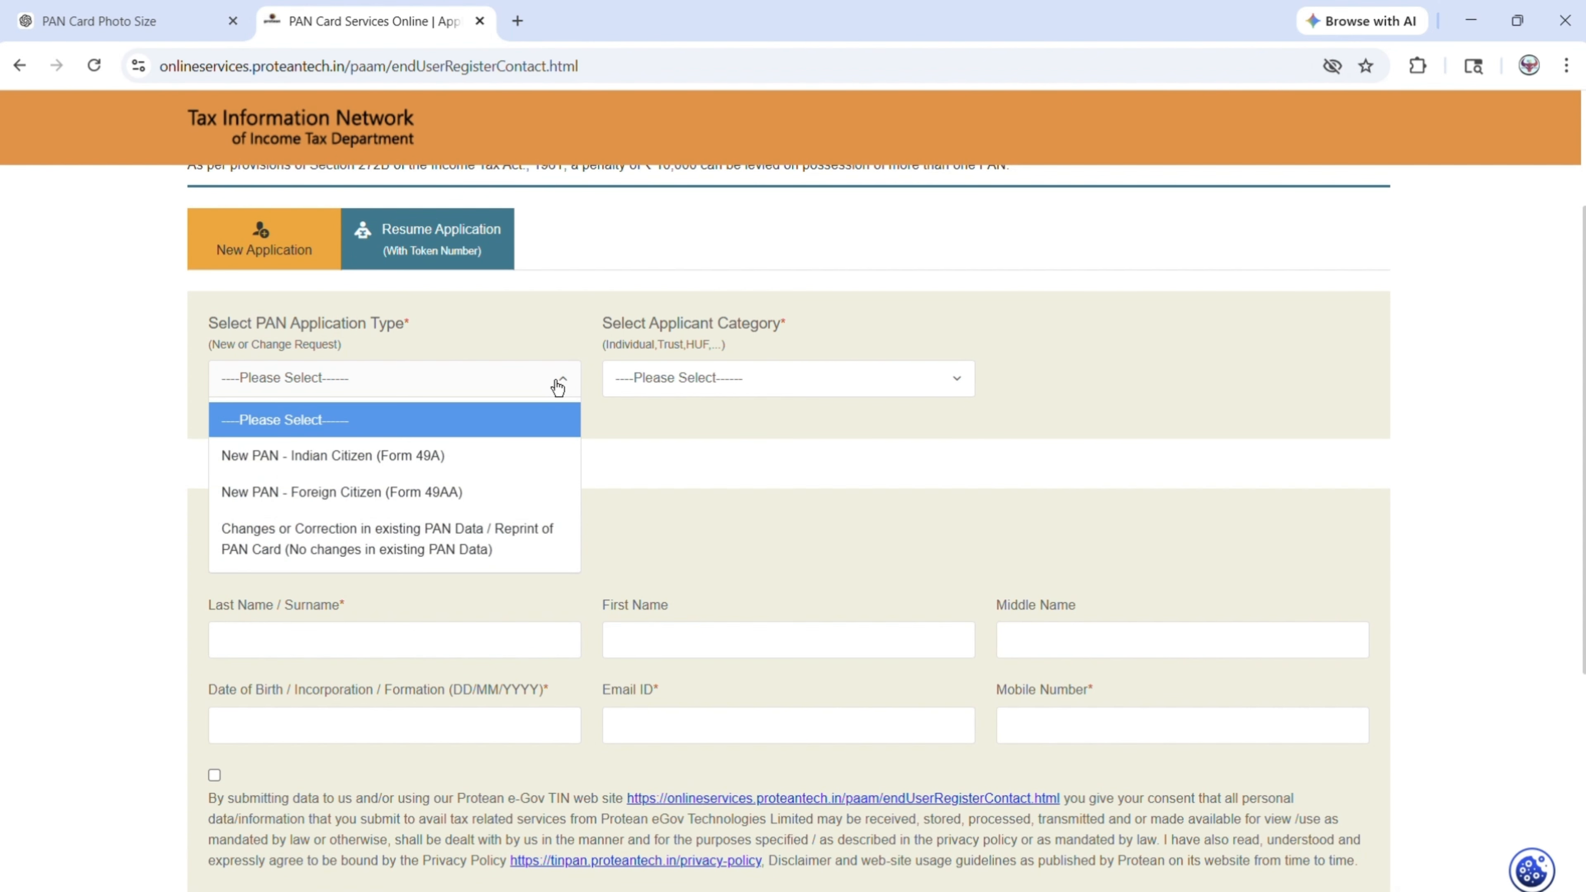
pyautogui.click(408, 459)
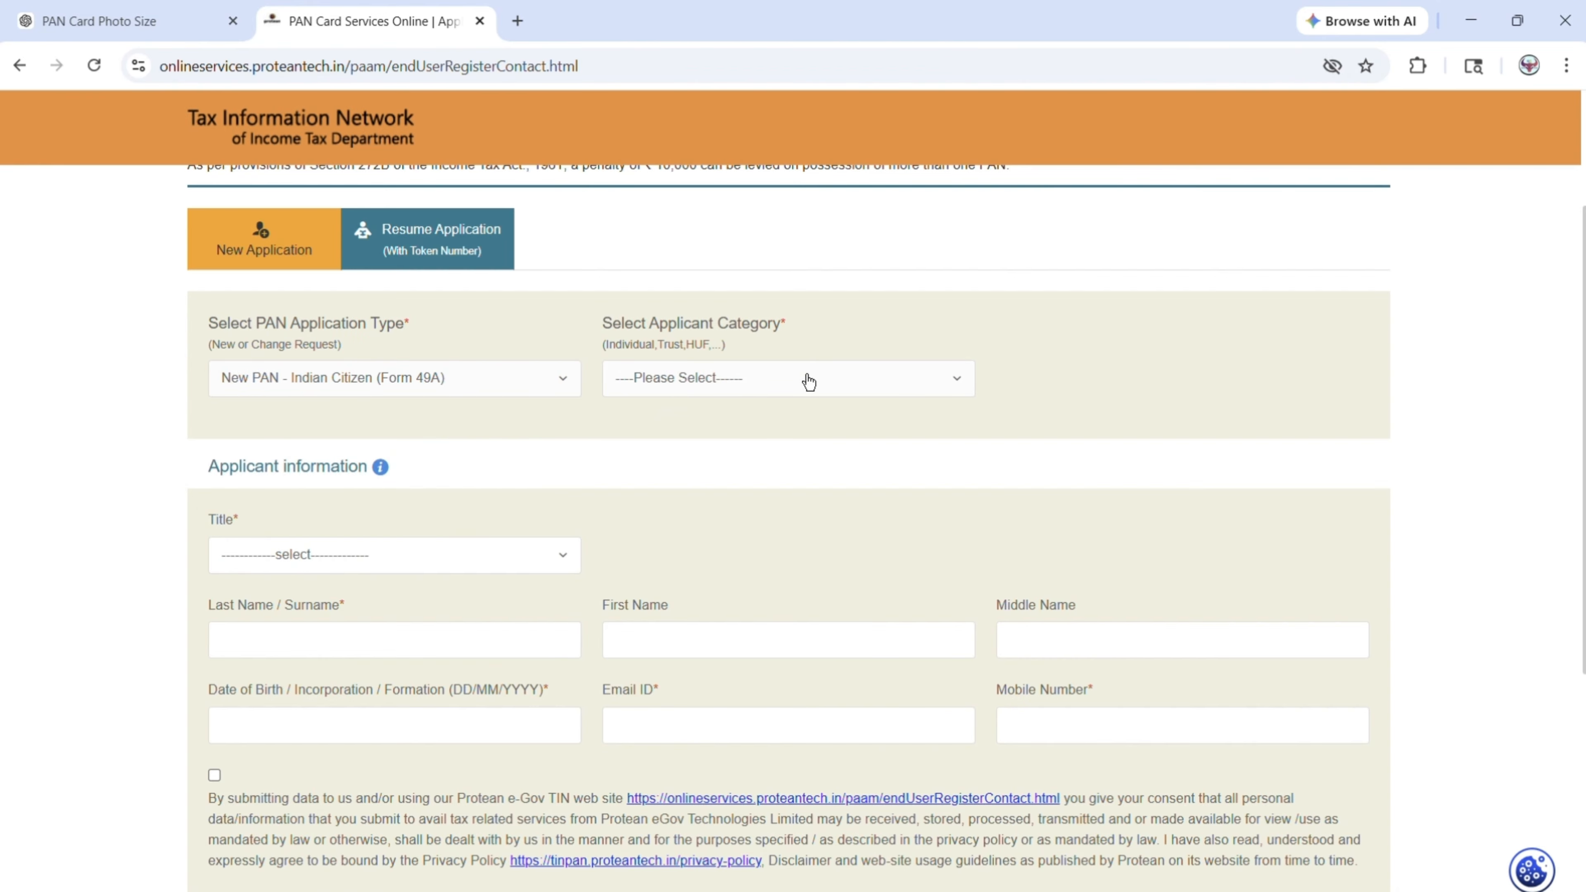
pyautogui.click(956, 388)
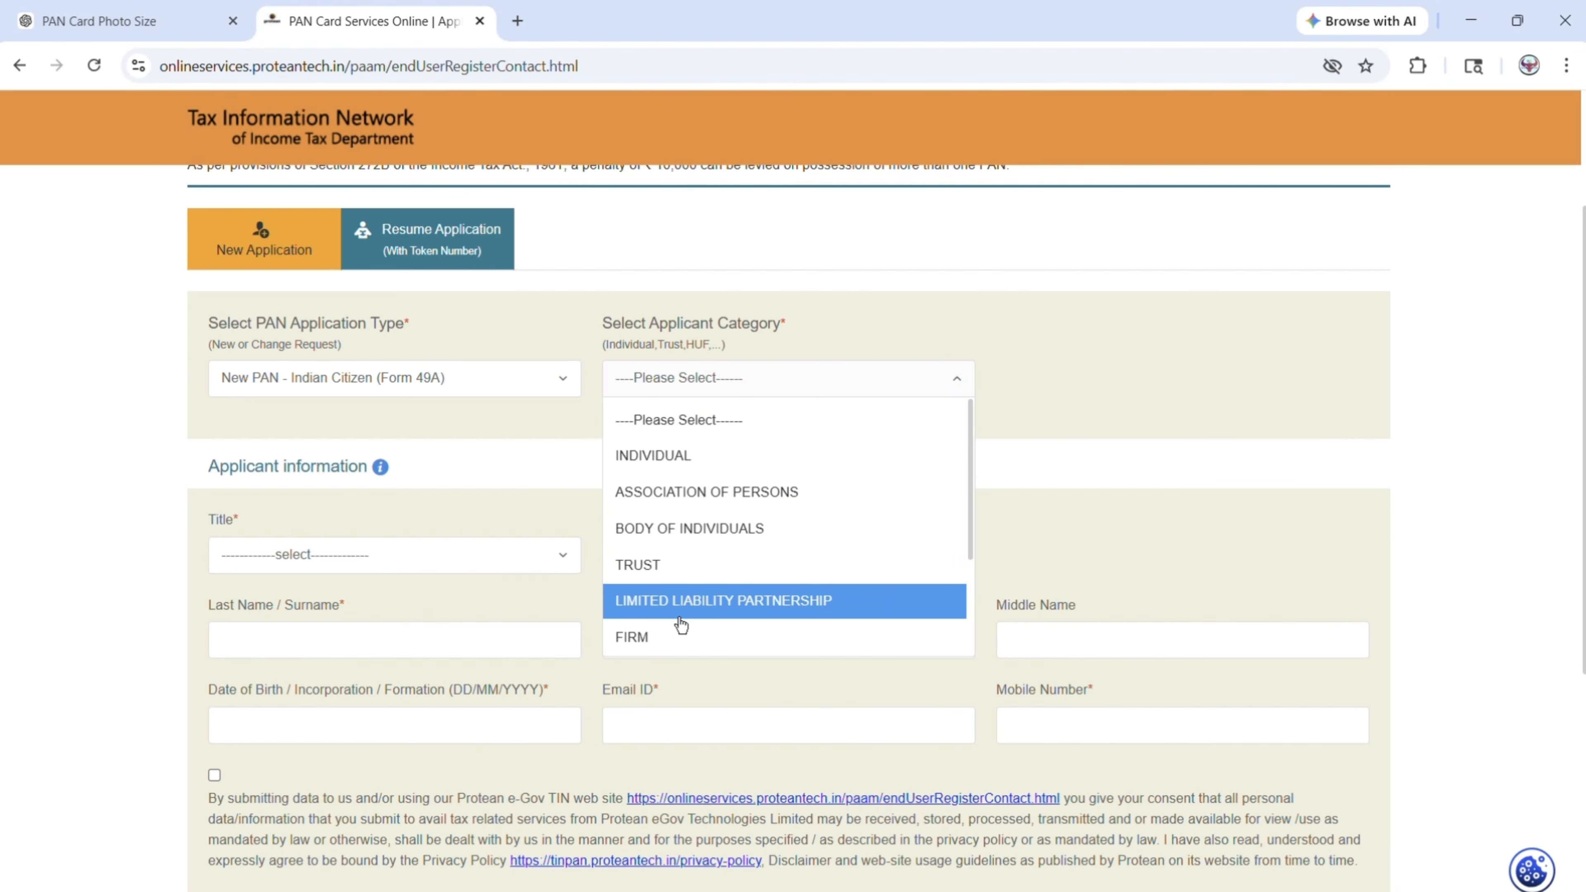
# Set the applicant category to INDIVIDUAL and pick the applicant's title.
pyautogui.click(693, 457)
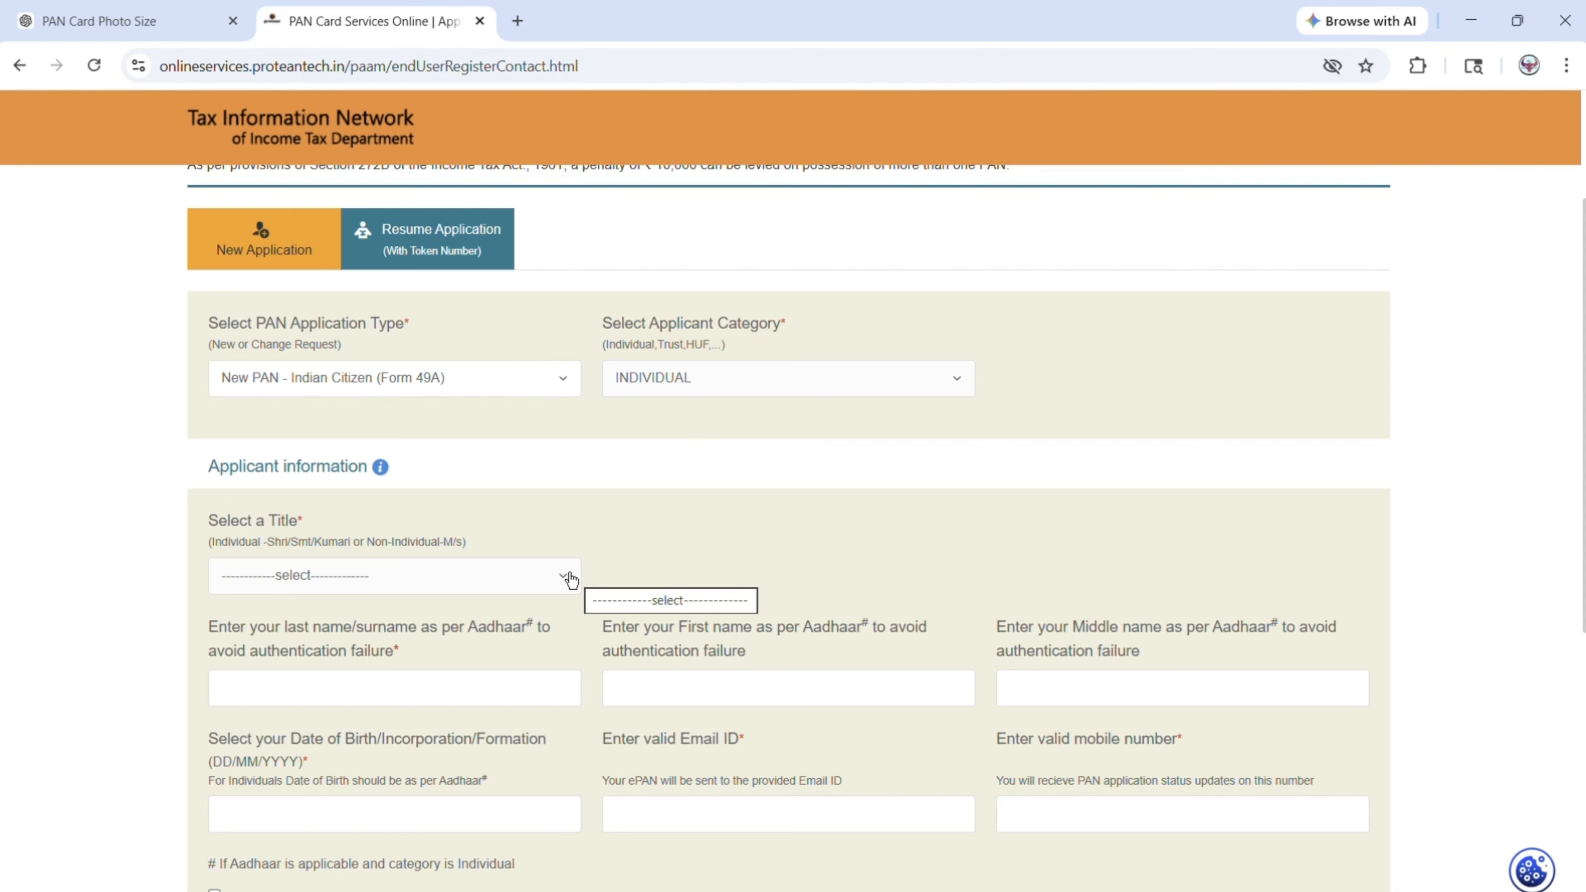
pyautogui.click(570, 580)
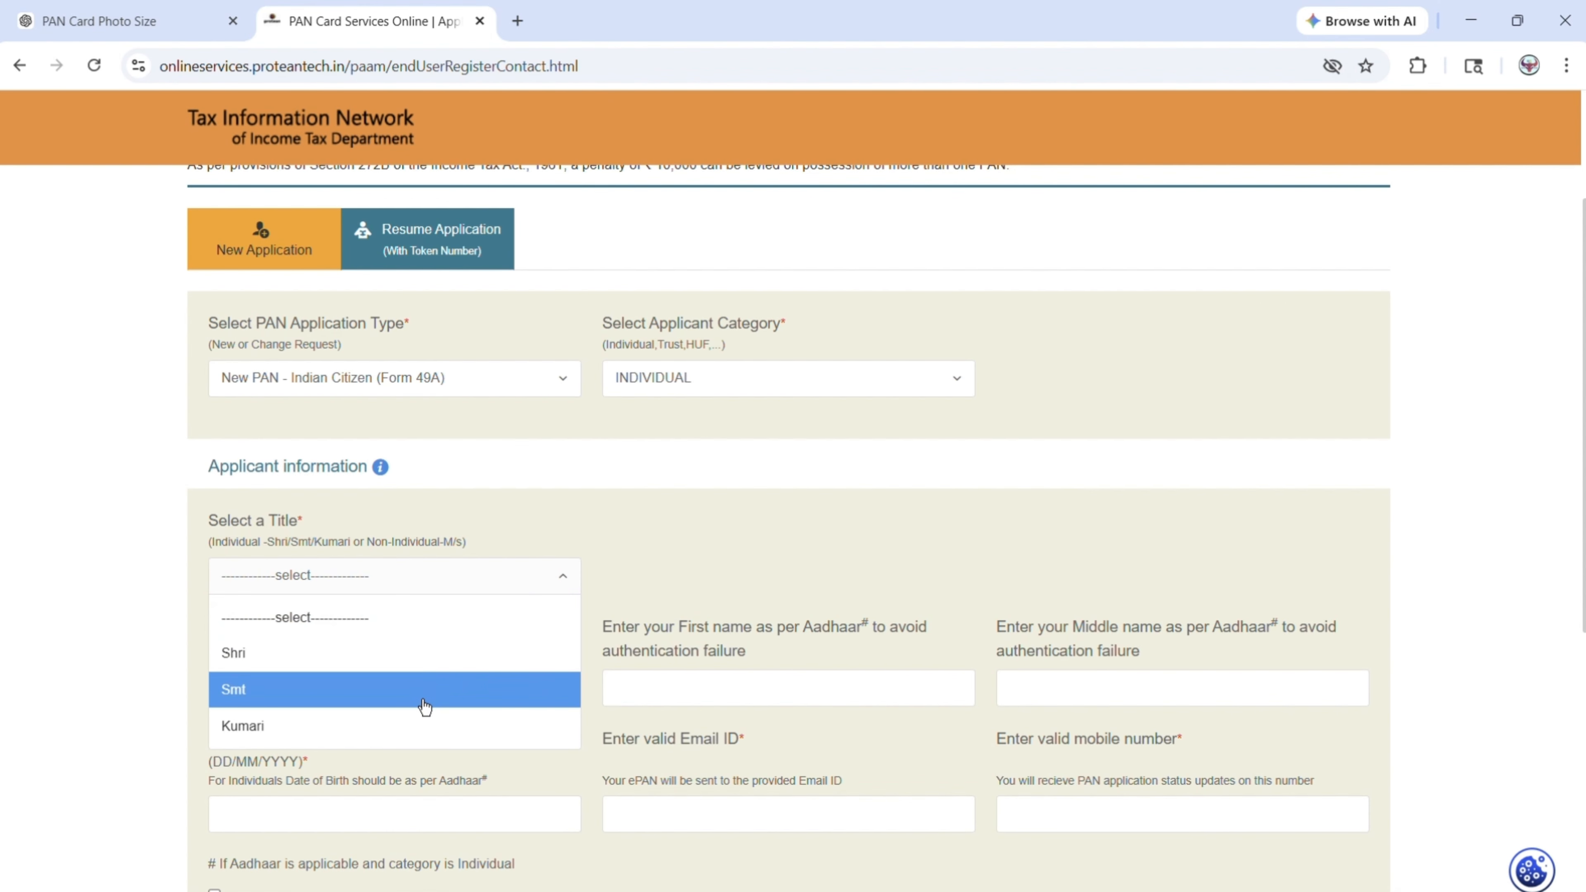
pyautogui.click(413, 726)
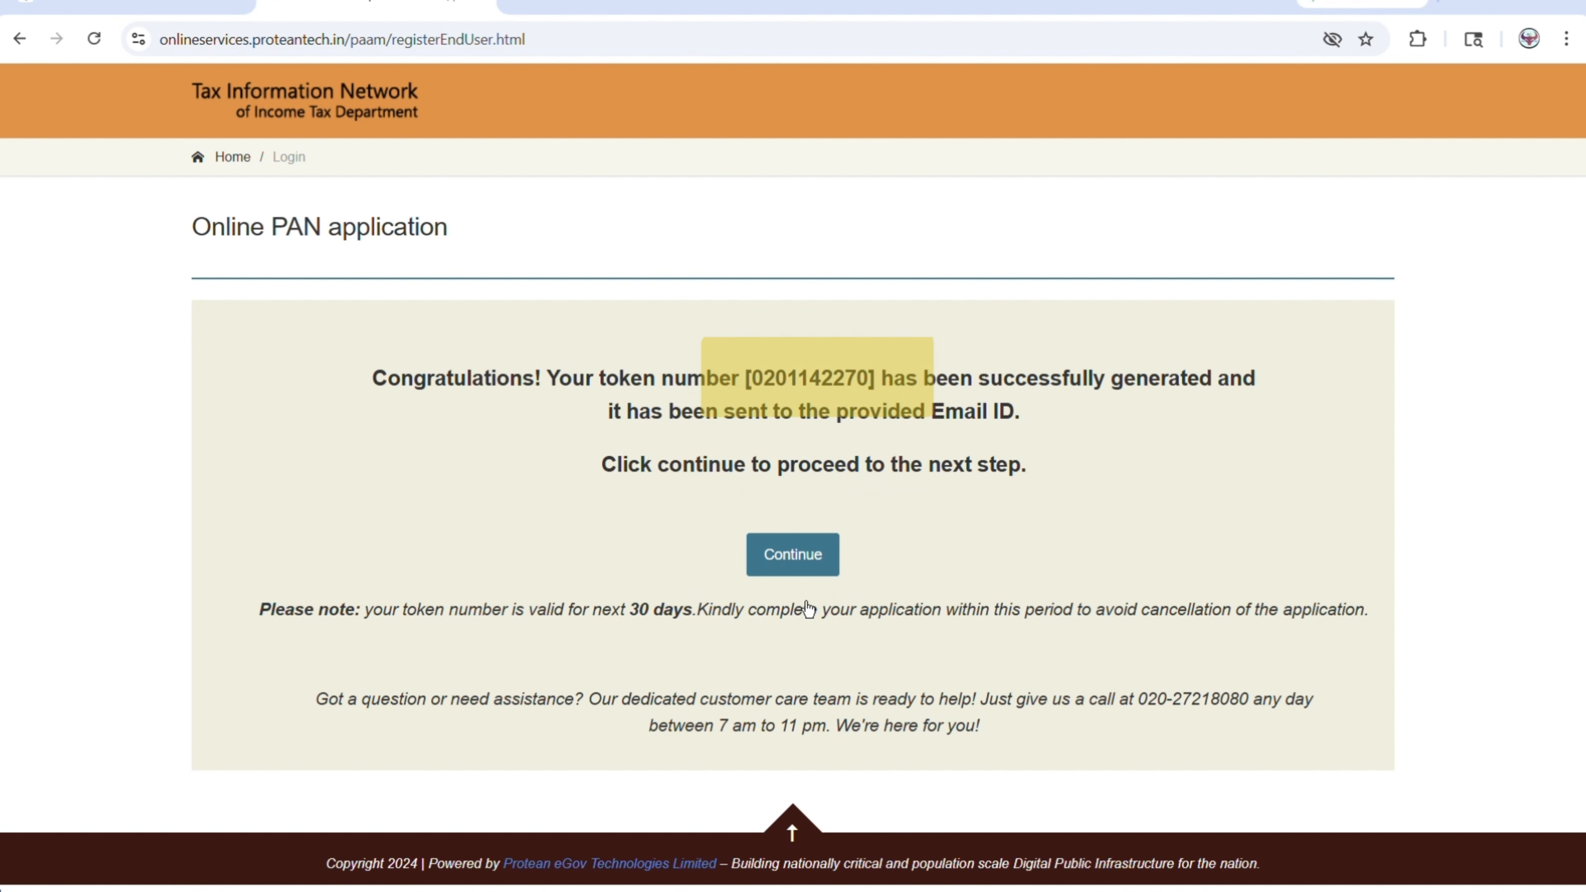
# Continue from the token confirmation page into the Personal Details form.
pyautogui.click(793, 559)
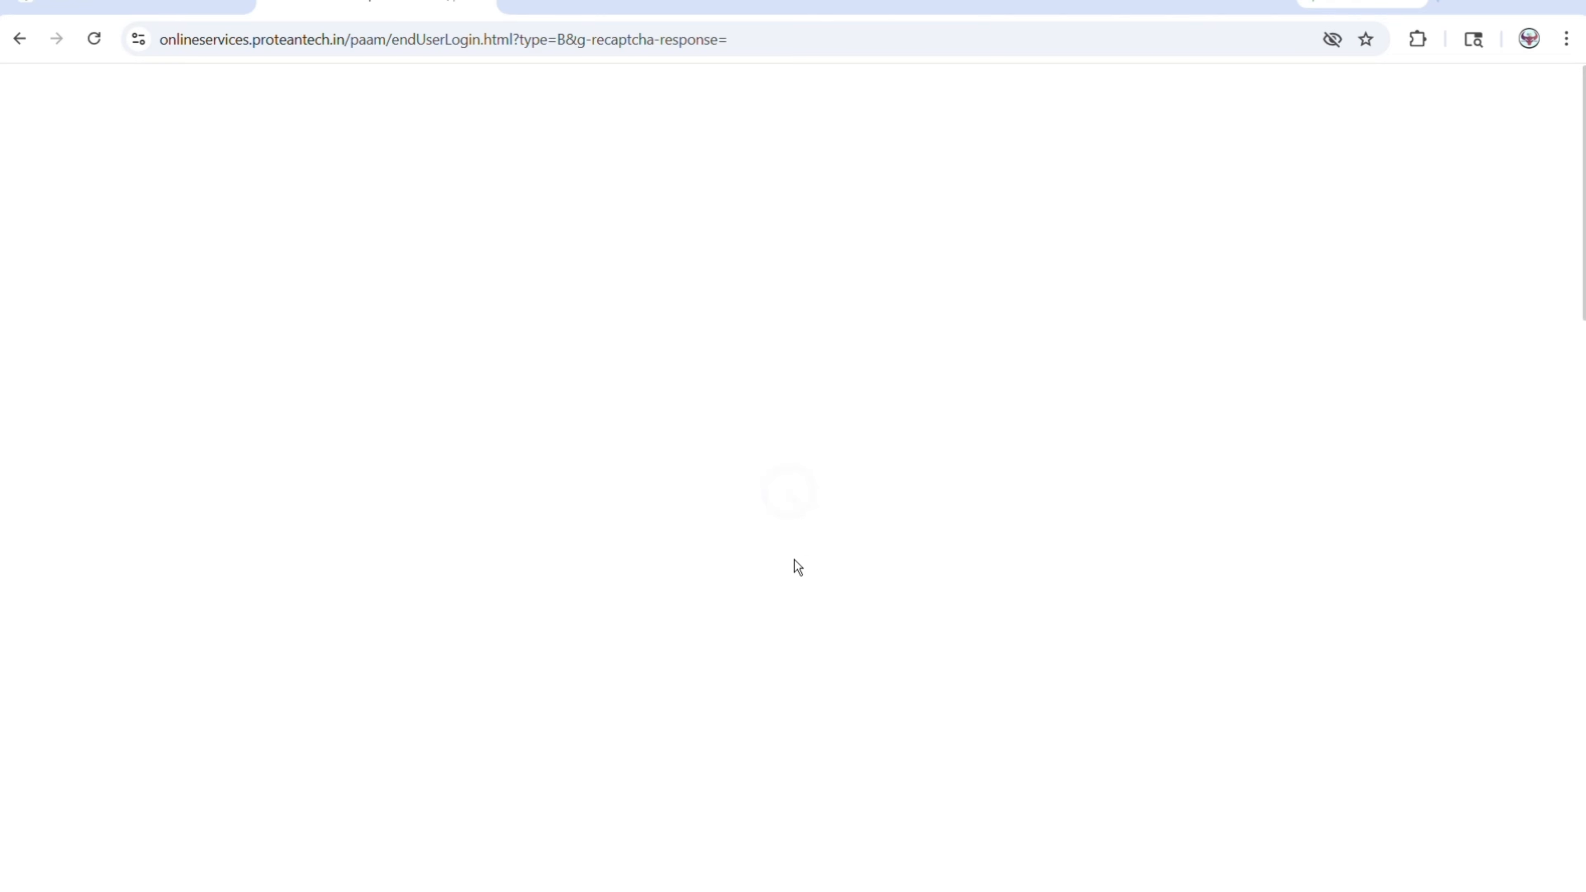
pyautogui.scroll(-1, 903, 536)
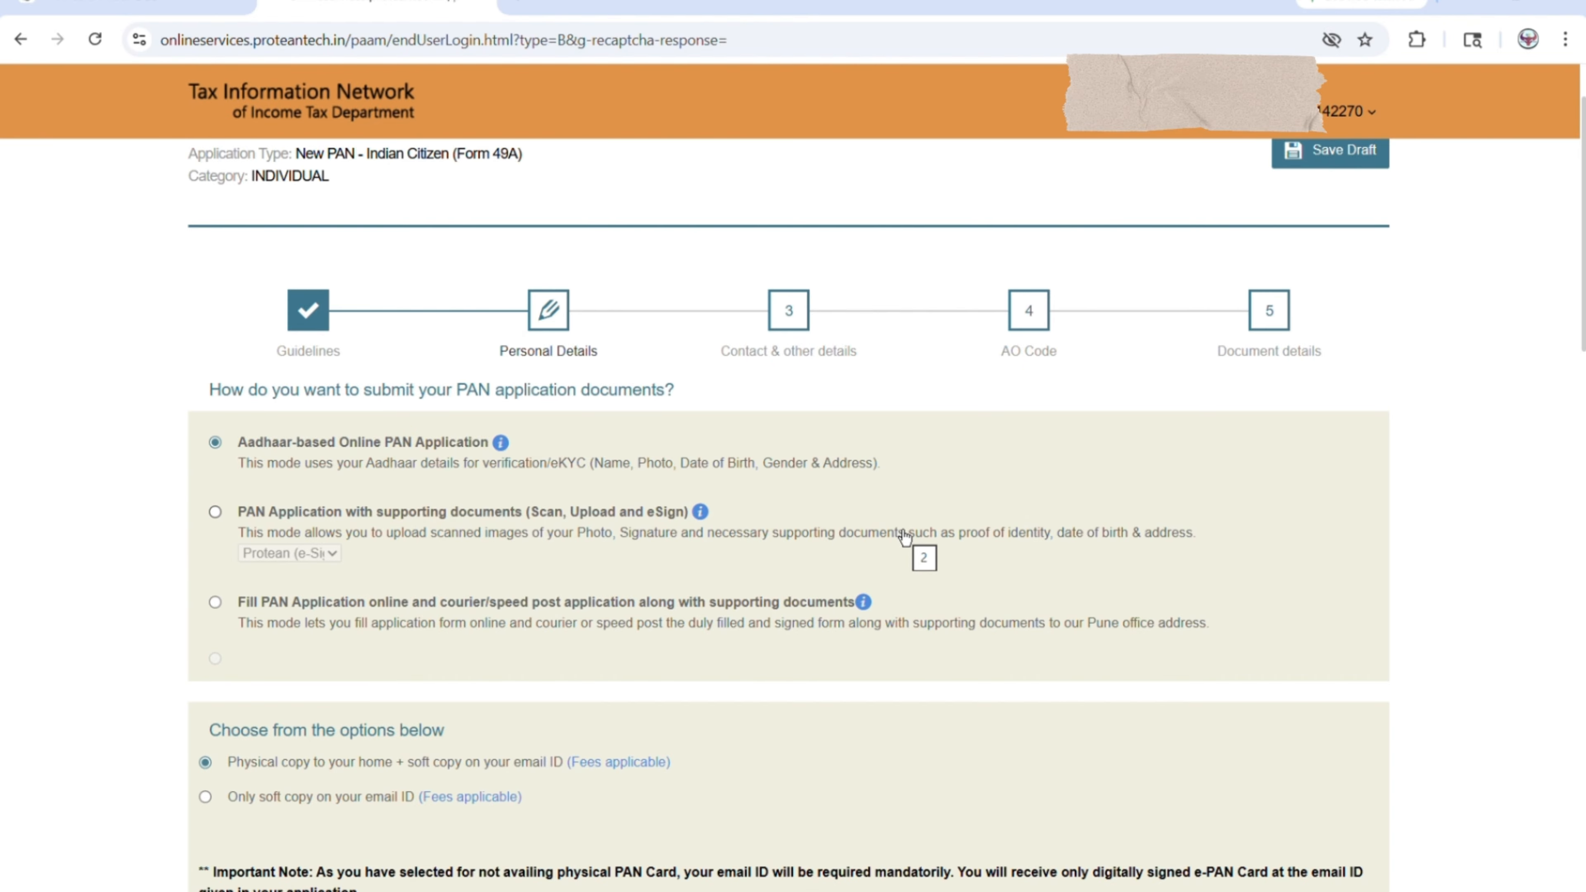
pyautogui.scroll(-10, 905, 536)
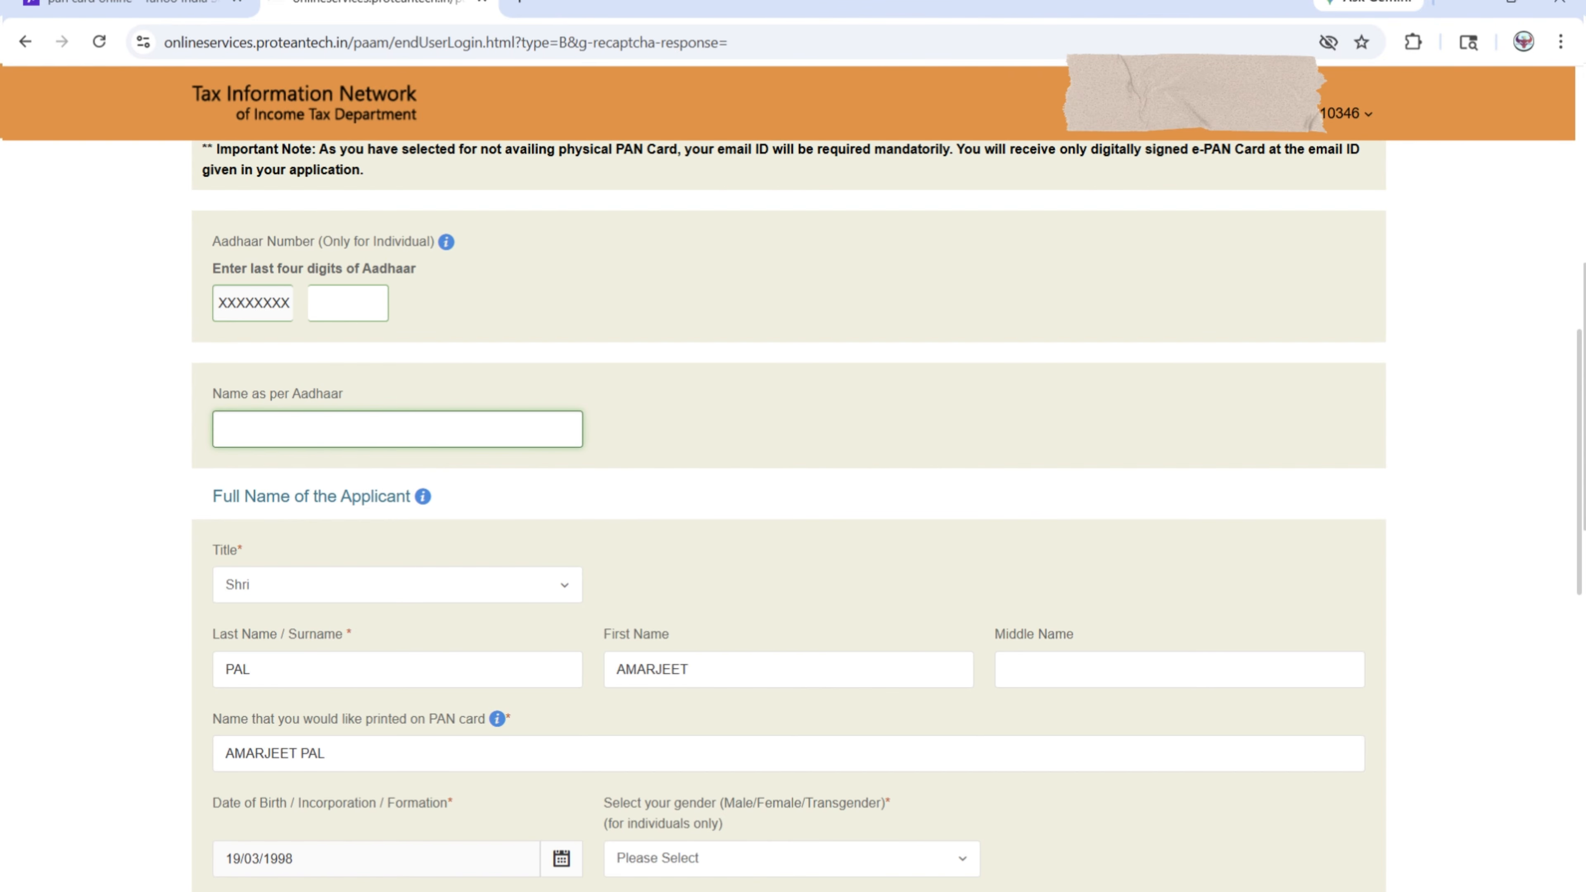
# Scroll down through the Personal Details form to the bottom of the page.
pyautogui.scroll(-1, 788, 516)
pyautogui.scroll(-1, 788, 516)
pyautogui.scroll(-1, 788, 515)
pyautogui.scroll(-2, 788, 516)
pyautogui.scroll(-10, 787, 500)
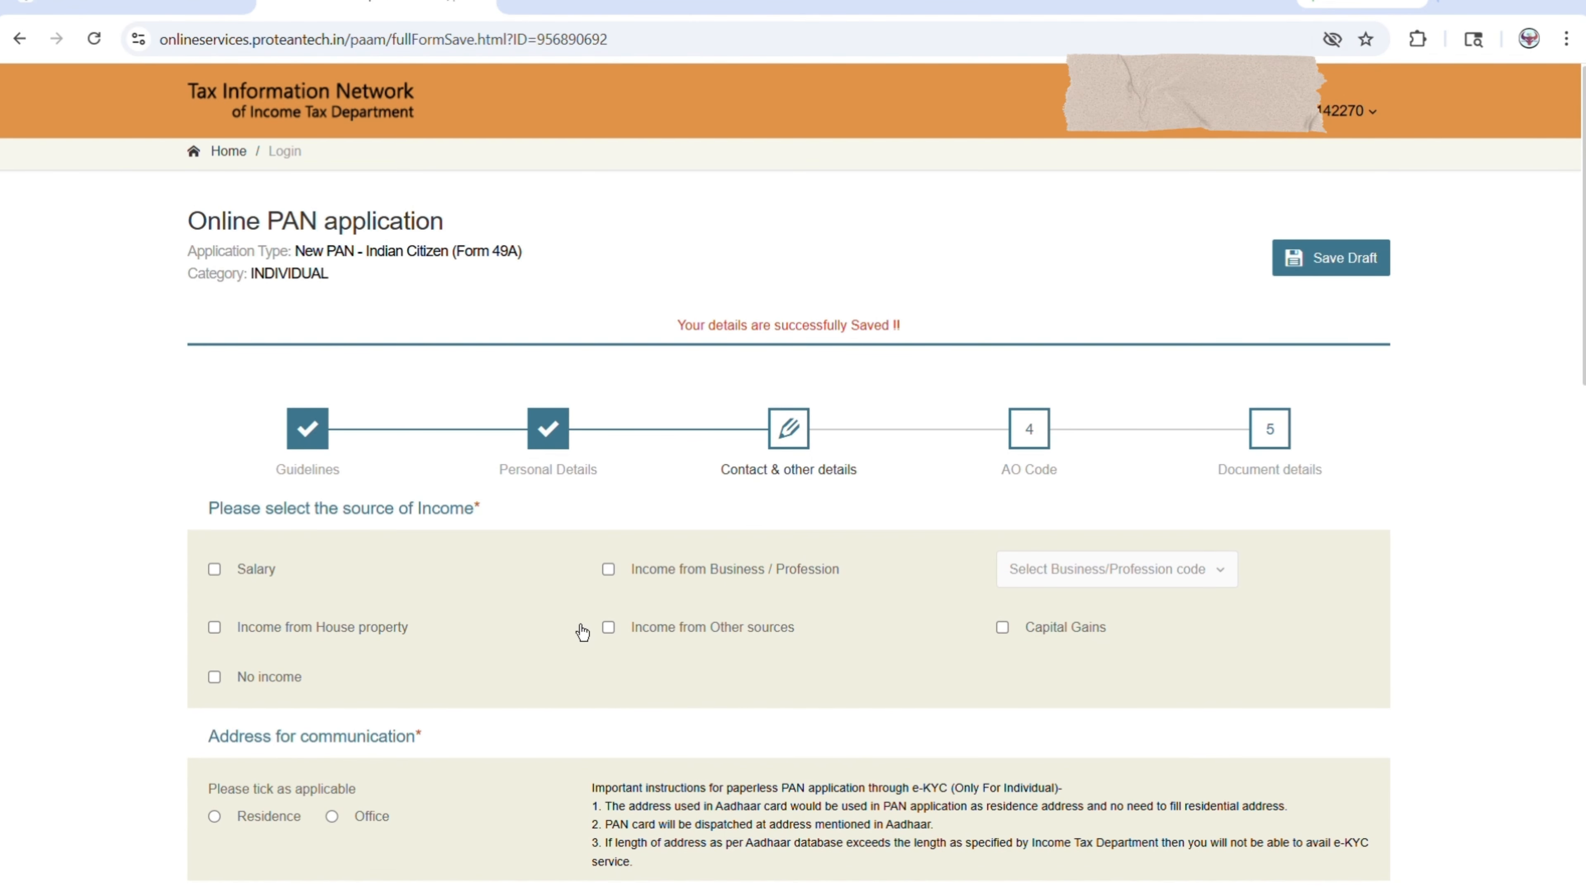
# Mark the applicant's source of income as 'No income'.
pyautogui.scroll(-2, 581, 631)
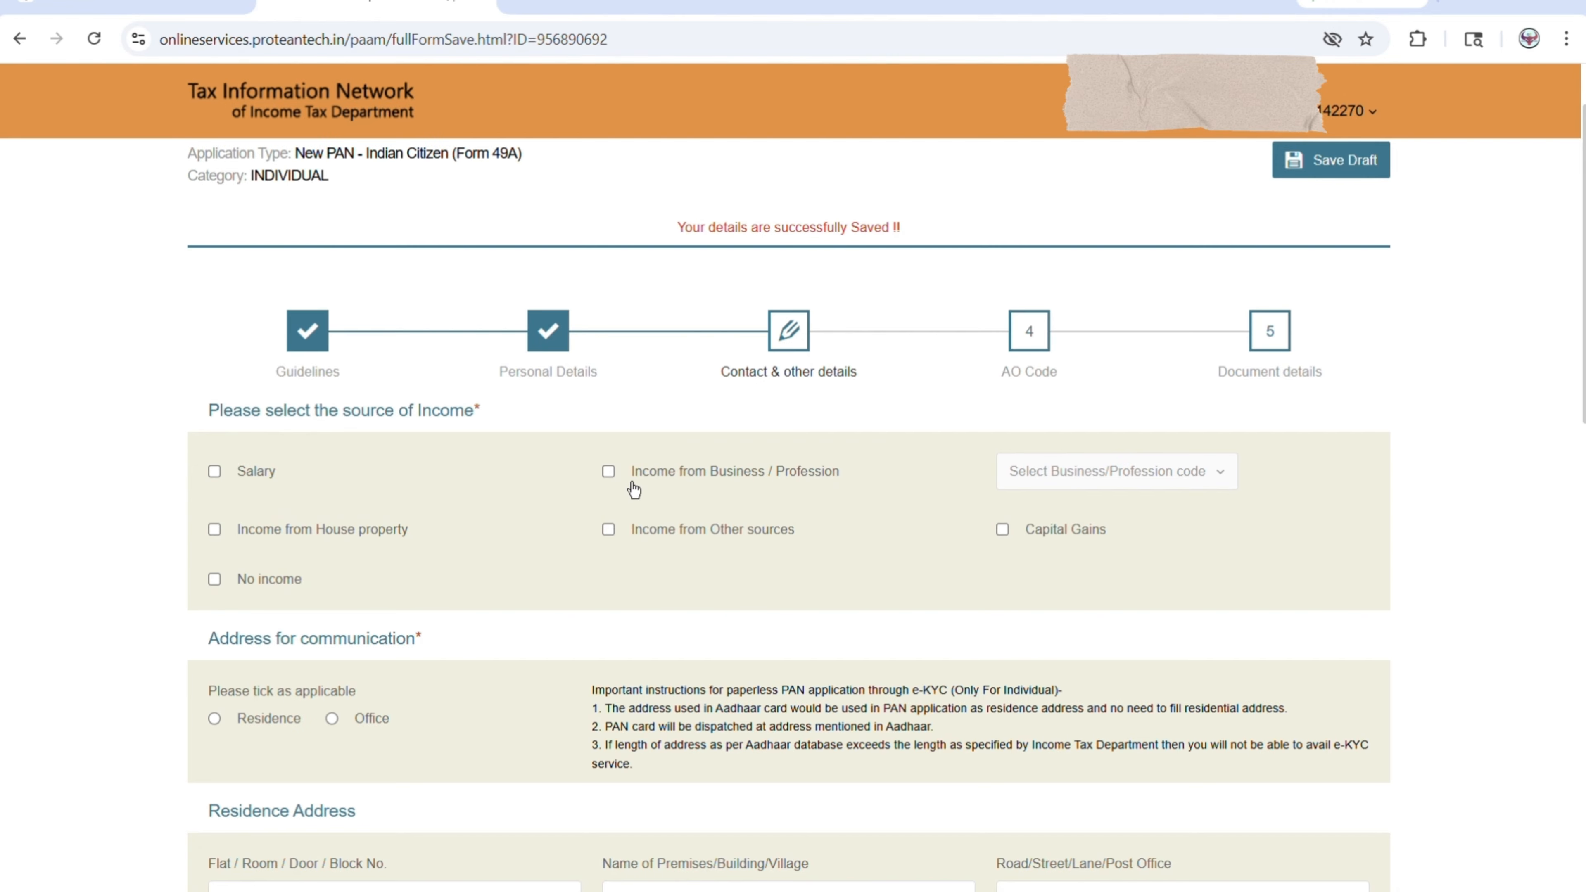
pyautogui.click(259, 587)
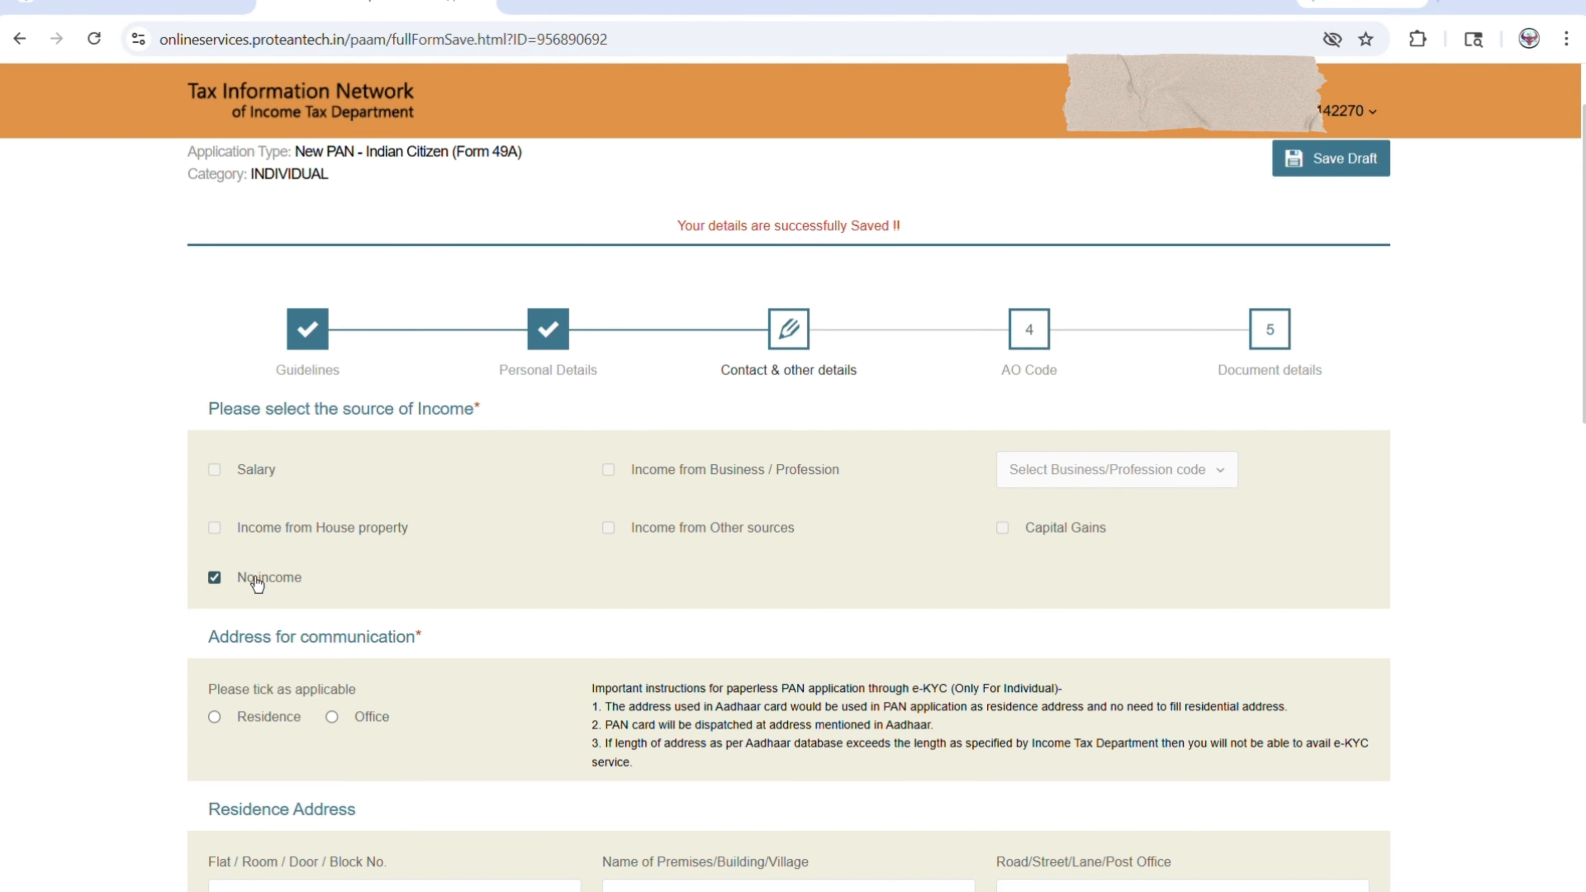
pyautogui.scroll(-3, 257, 585)
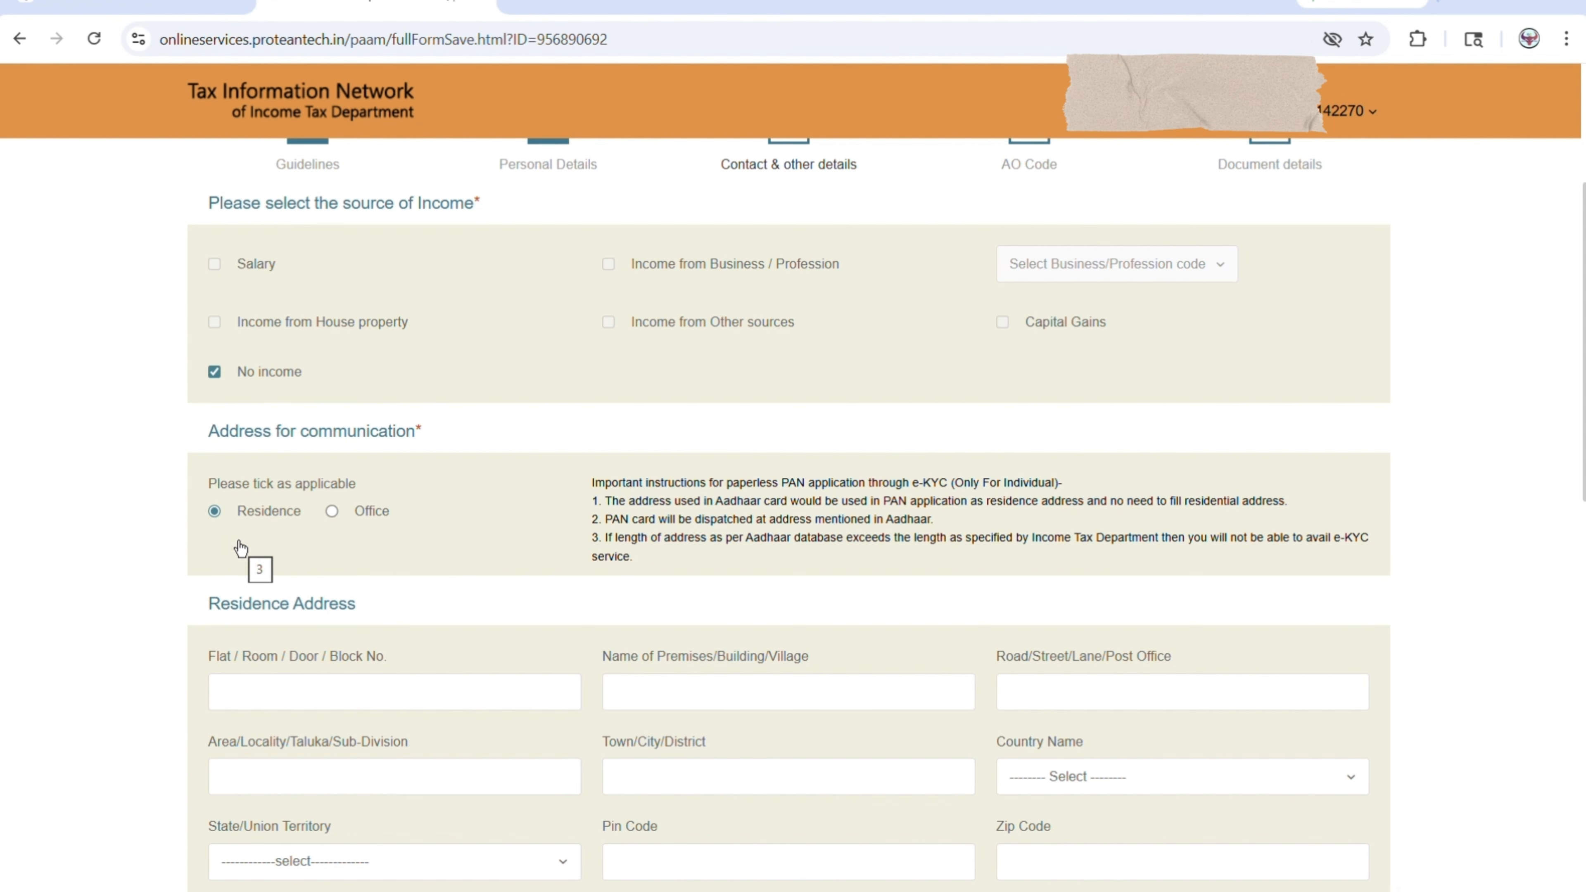
# Fill in the residence premises/building name and road or post office fields.
pyautogui.scroll(-2, 240, 548)
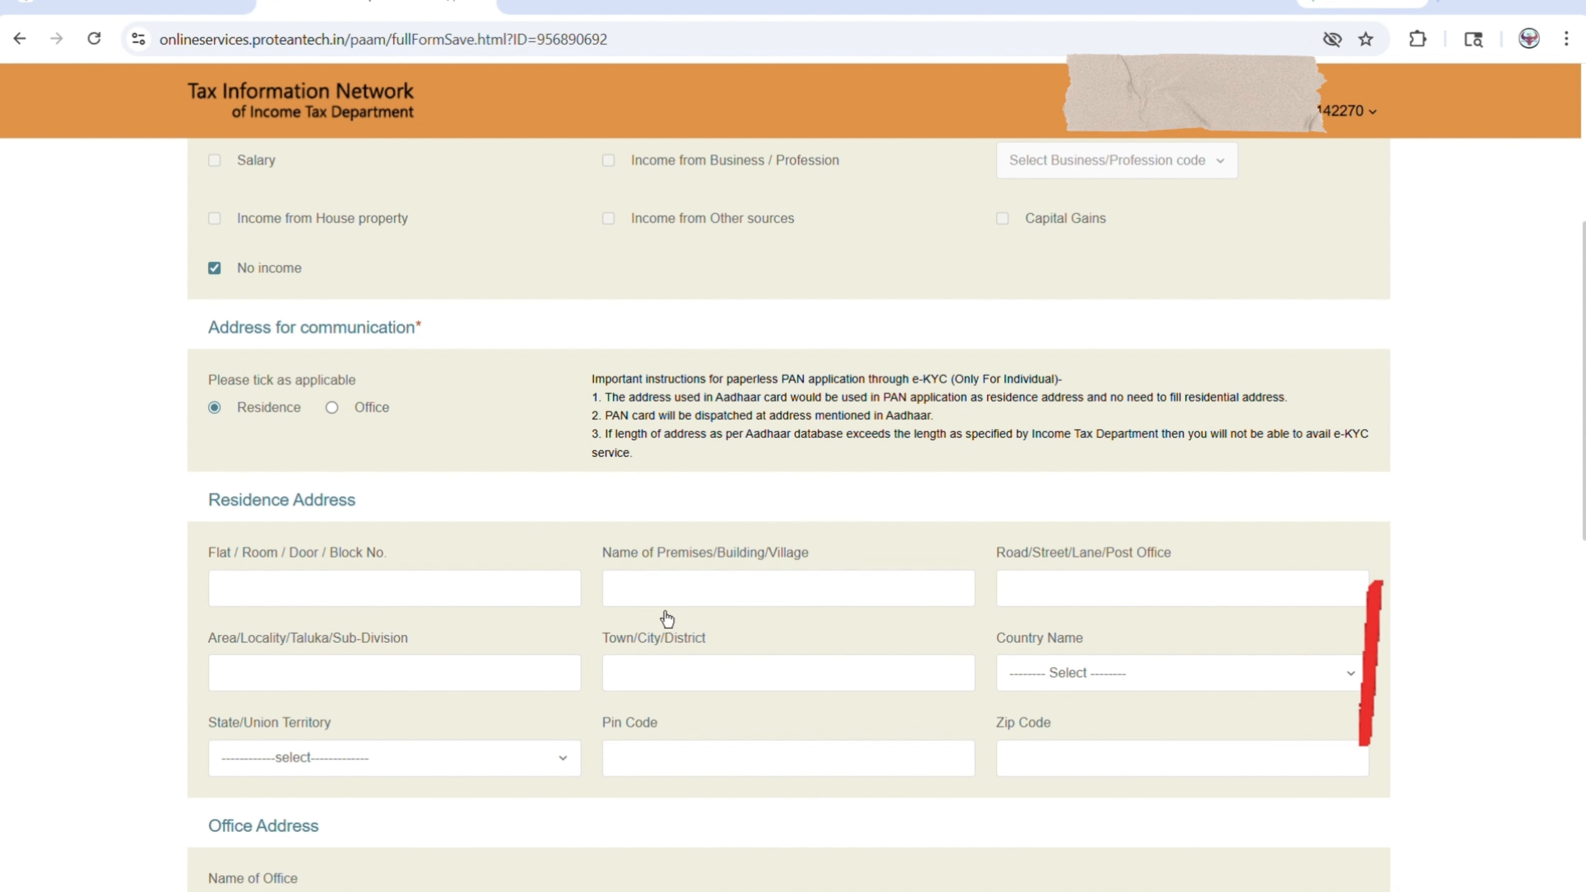
pyautogui.click(717, 591)
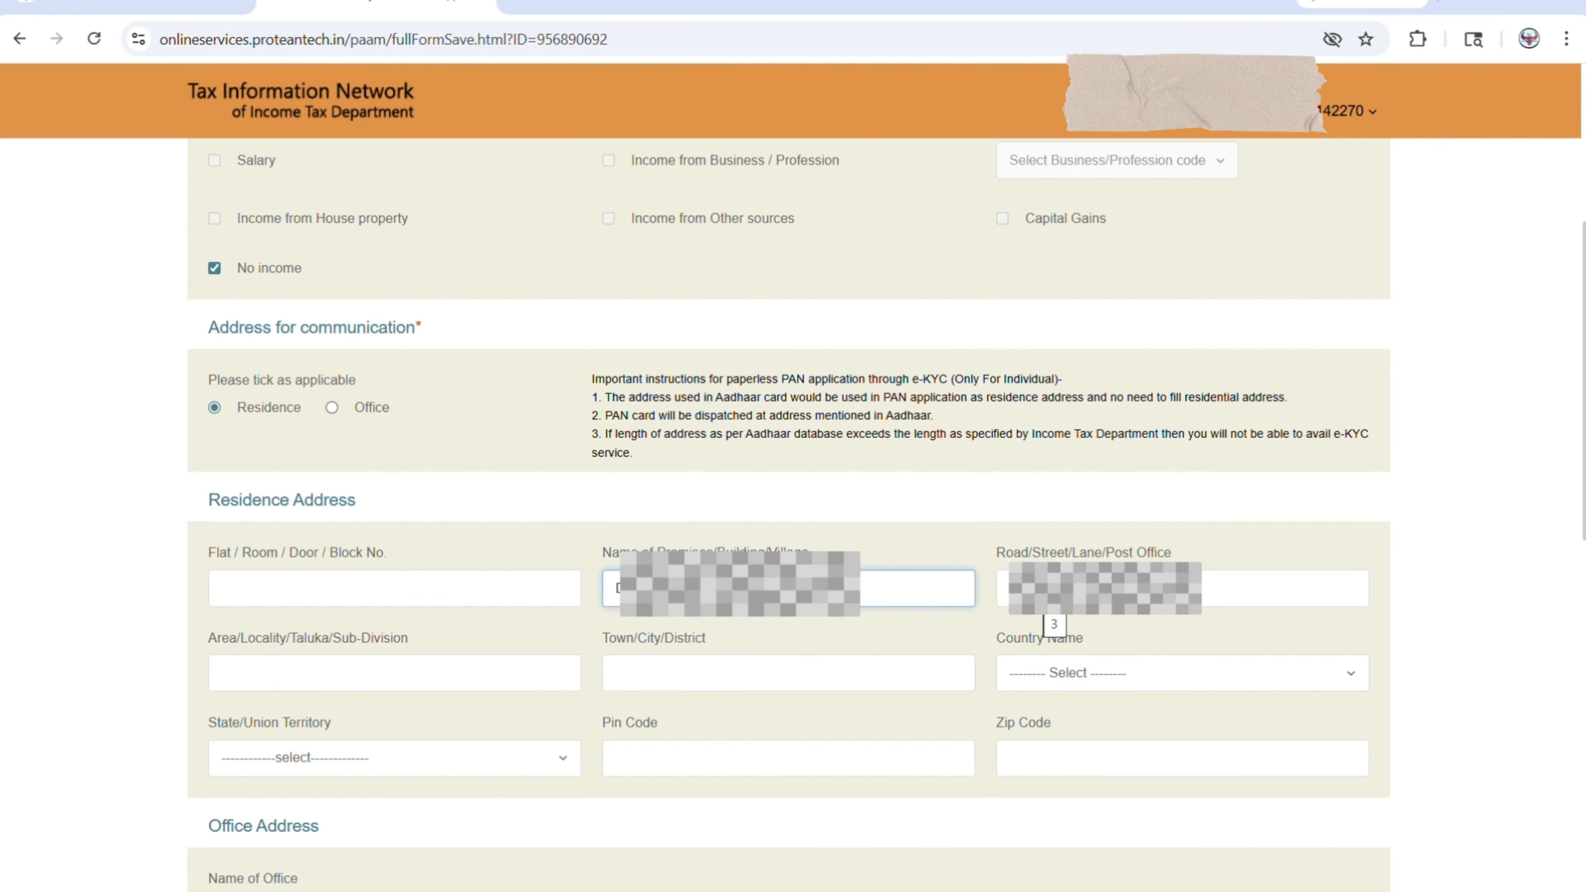
pyautogui.click(1062, 590)
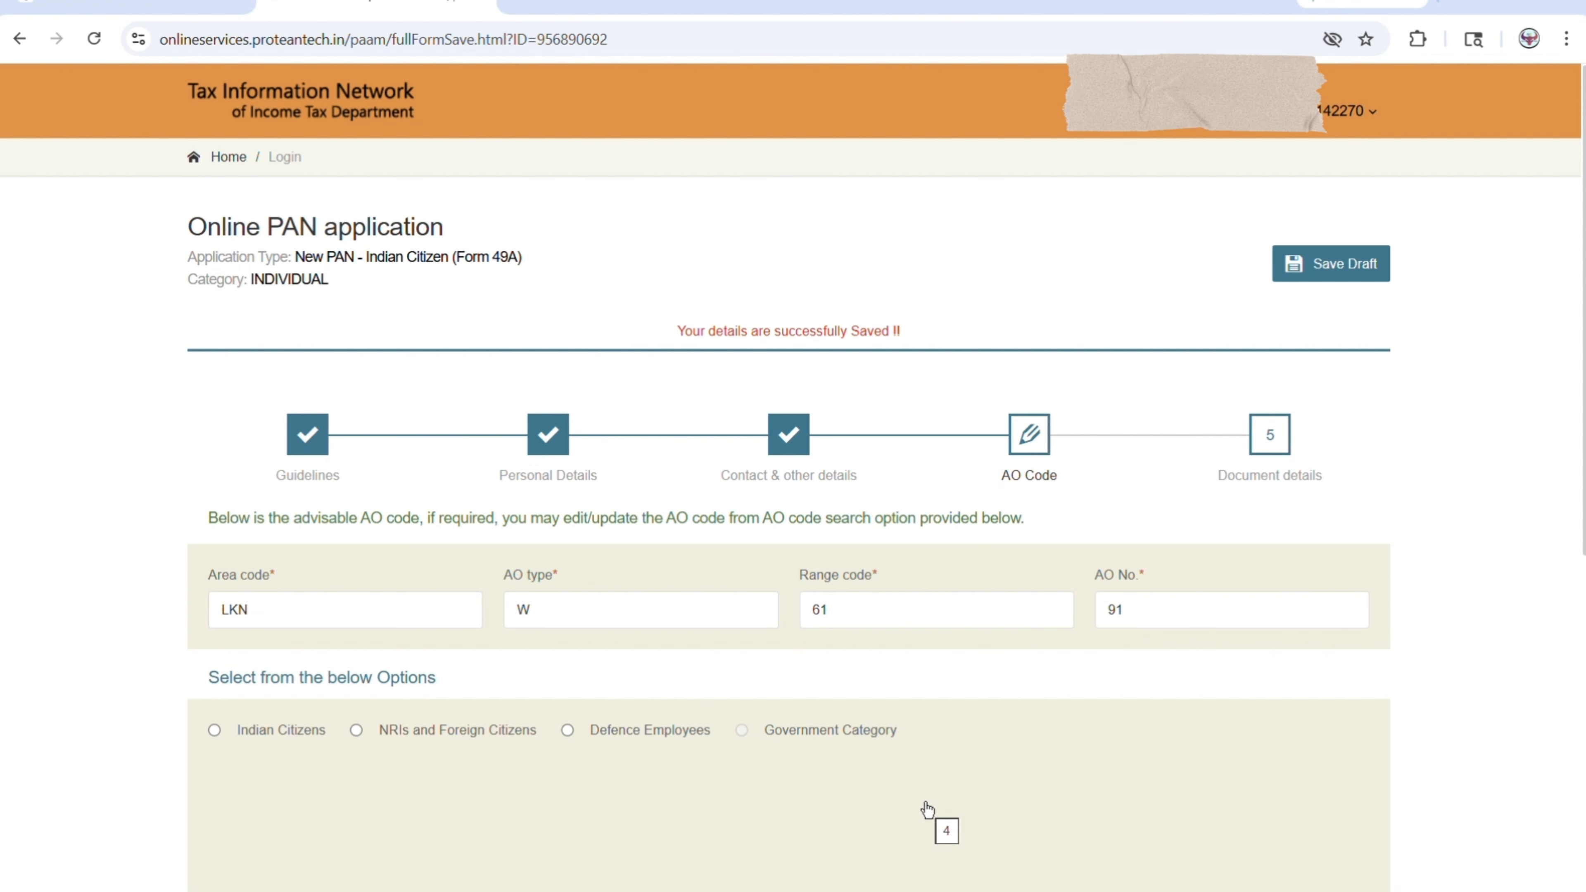
# Use the Indian Citizens AO code search, dismiss the save reminder, and save AO code LKN W 61 91.
pyautogui.scroll(-2, 927, 809)
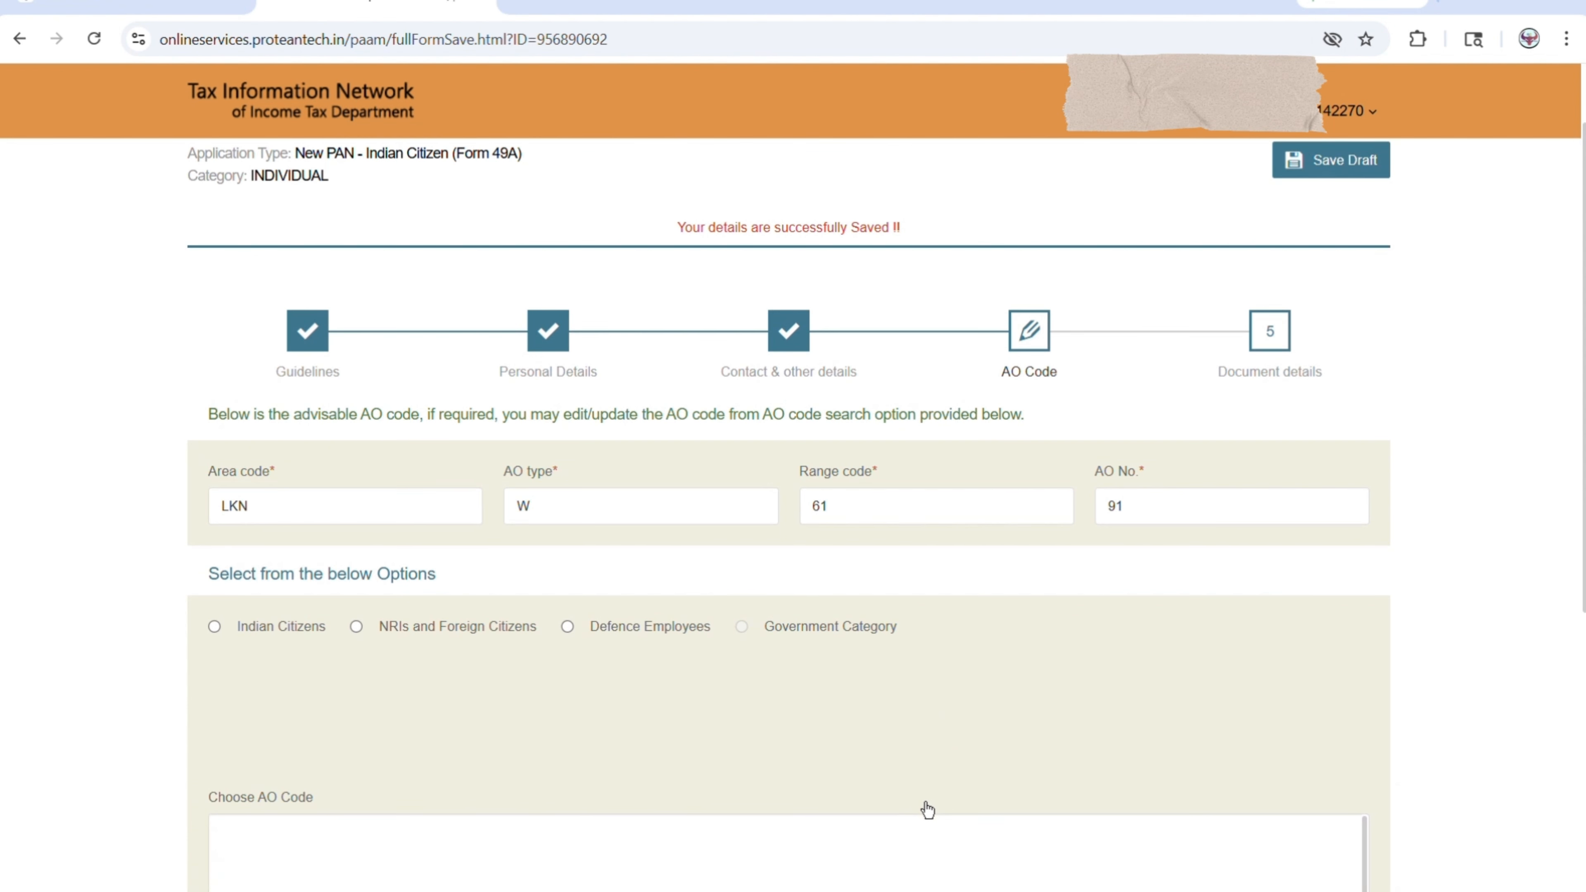
pyautogui.click(278, 626)
pyautogui.scroll(-6, 358, 485)
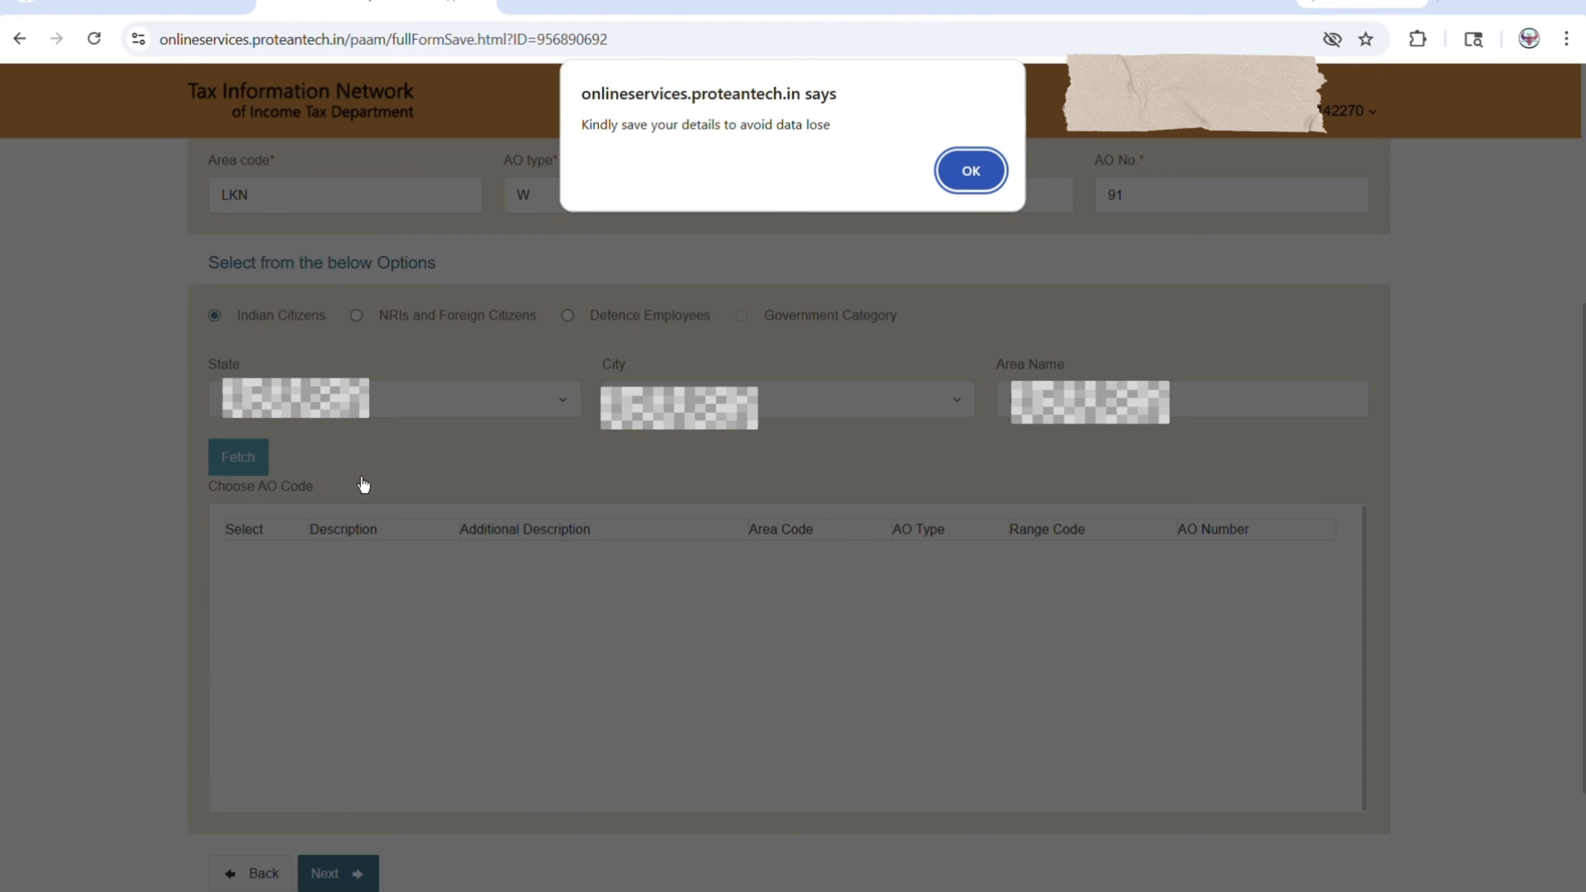
pyautogui.click(983, 164)
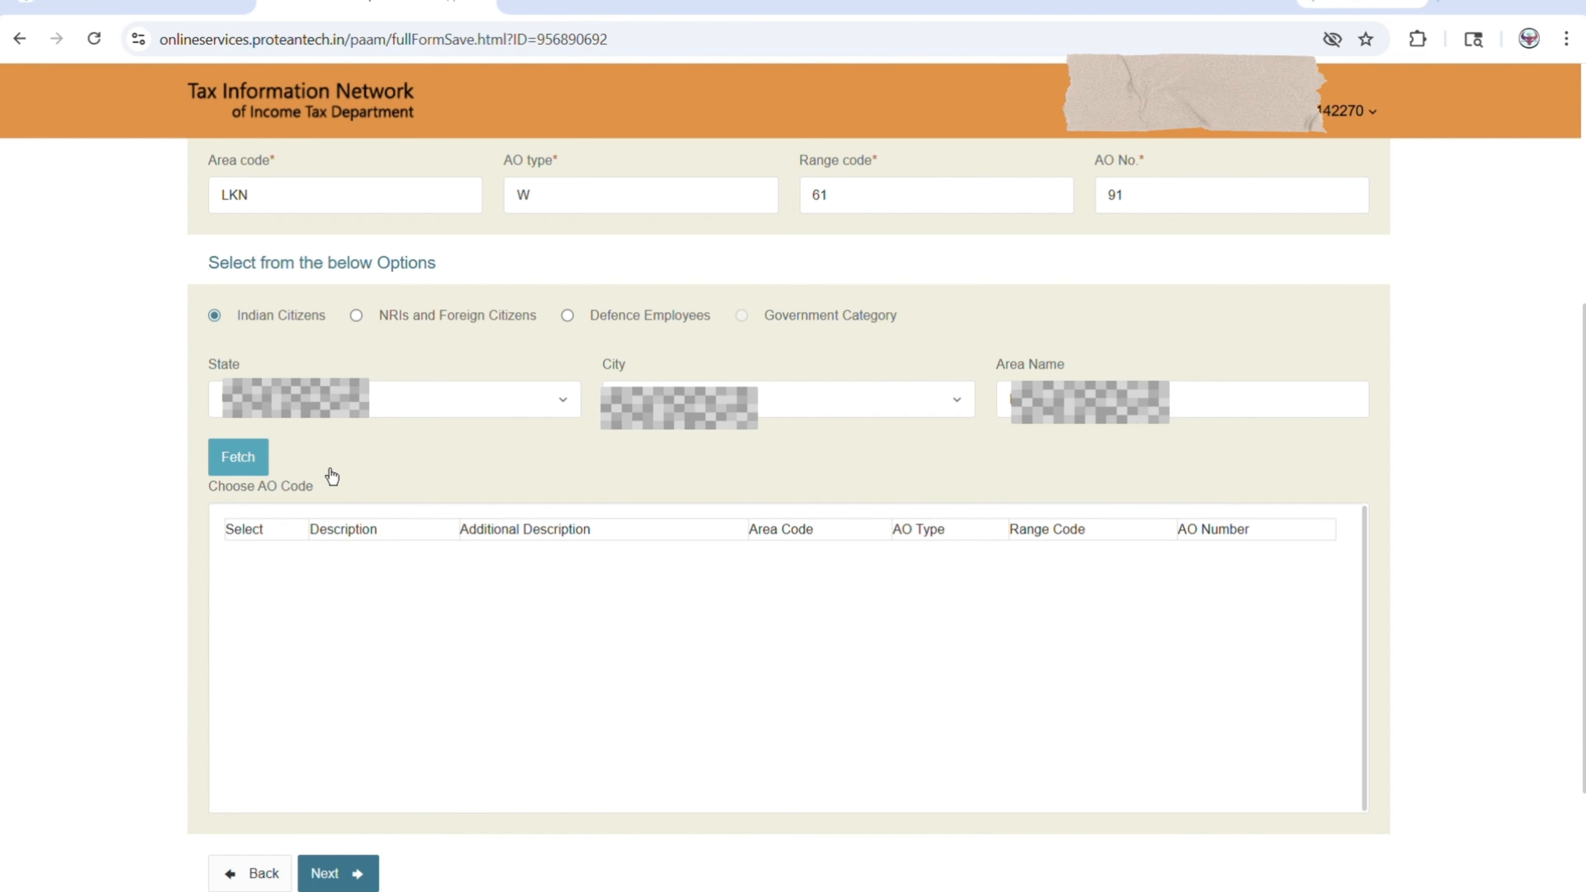
pyautogui.scroll(-3, 332, 475)
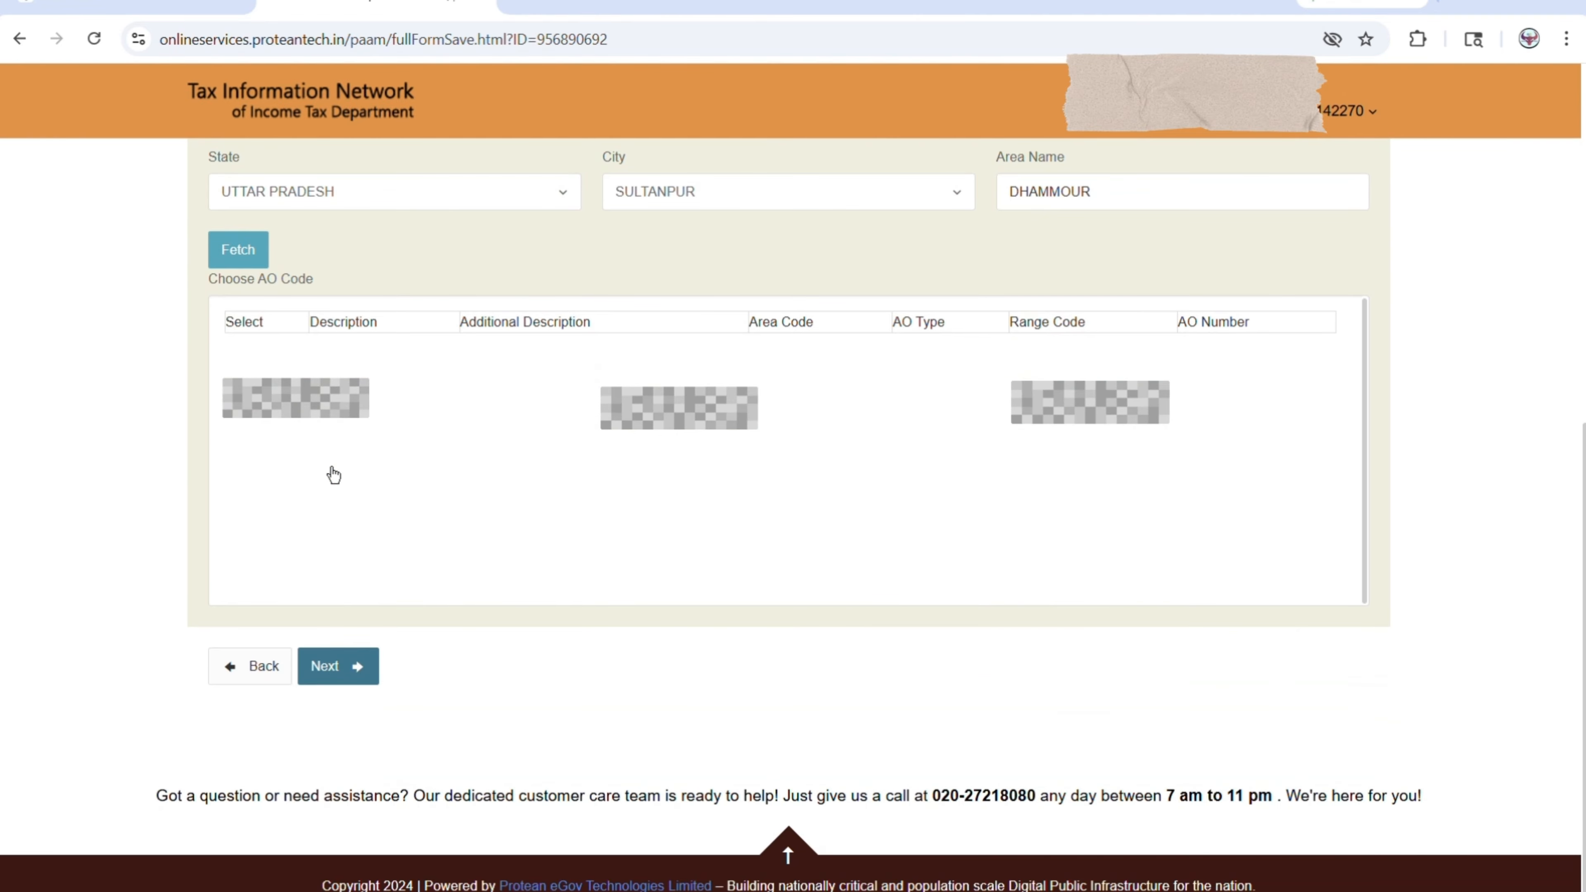
pyautogui.click(333, 667)
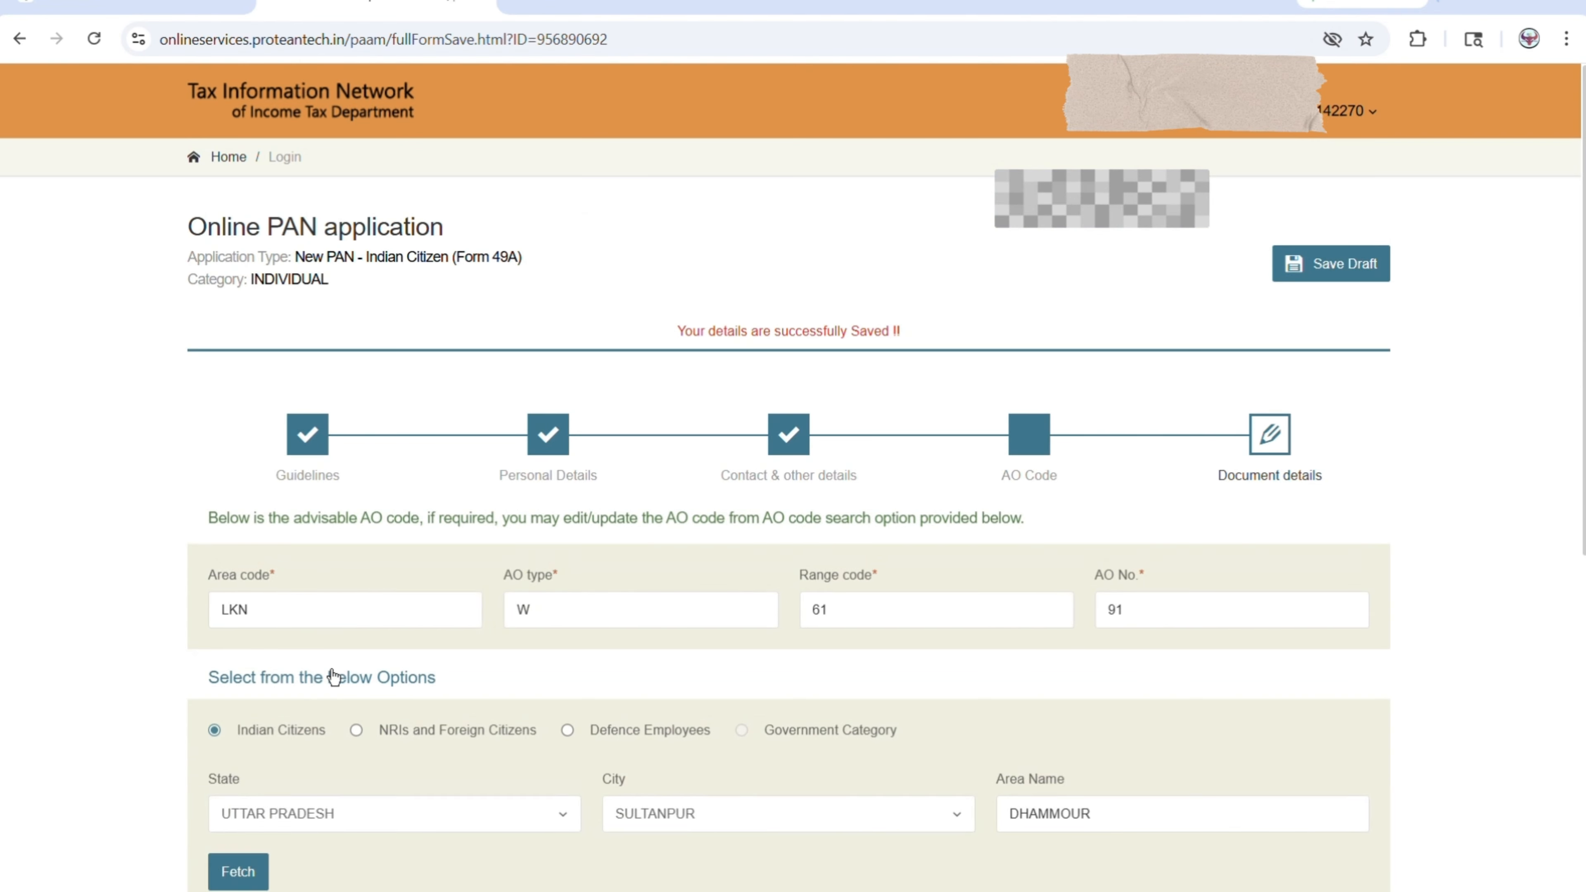
# Choose AADHAAR Card as the proof of identity.
pyautogui.scroll(-3, 333, 676)
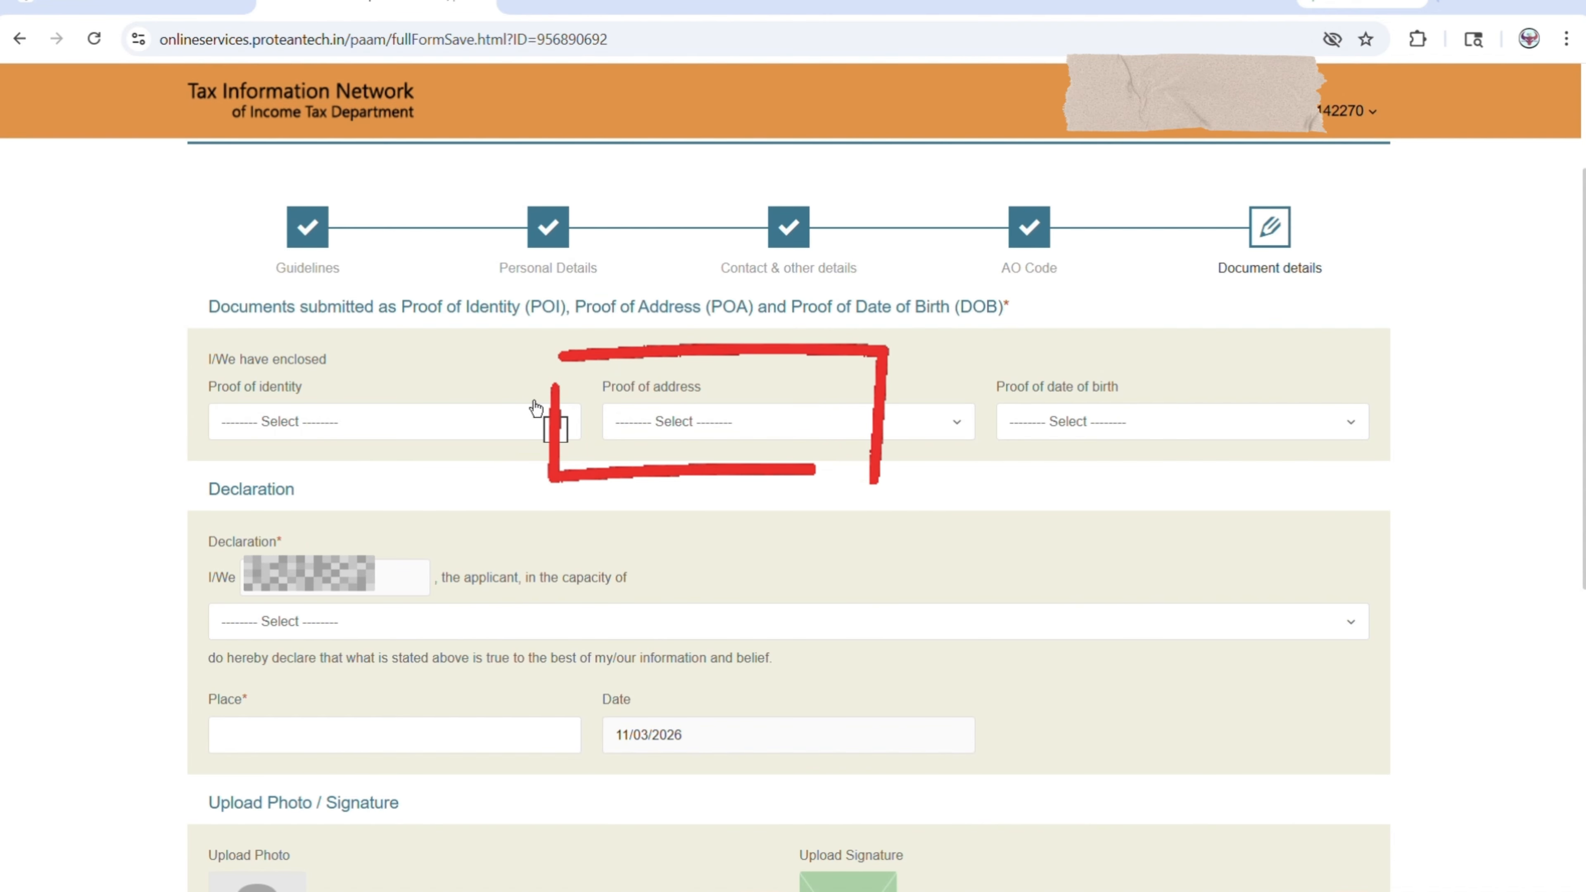
pyautogui.click(552, 422)
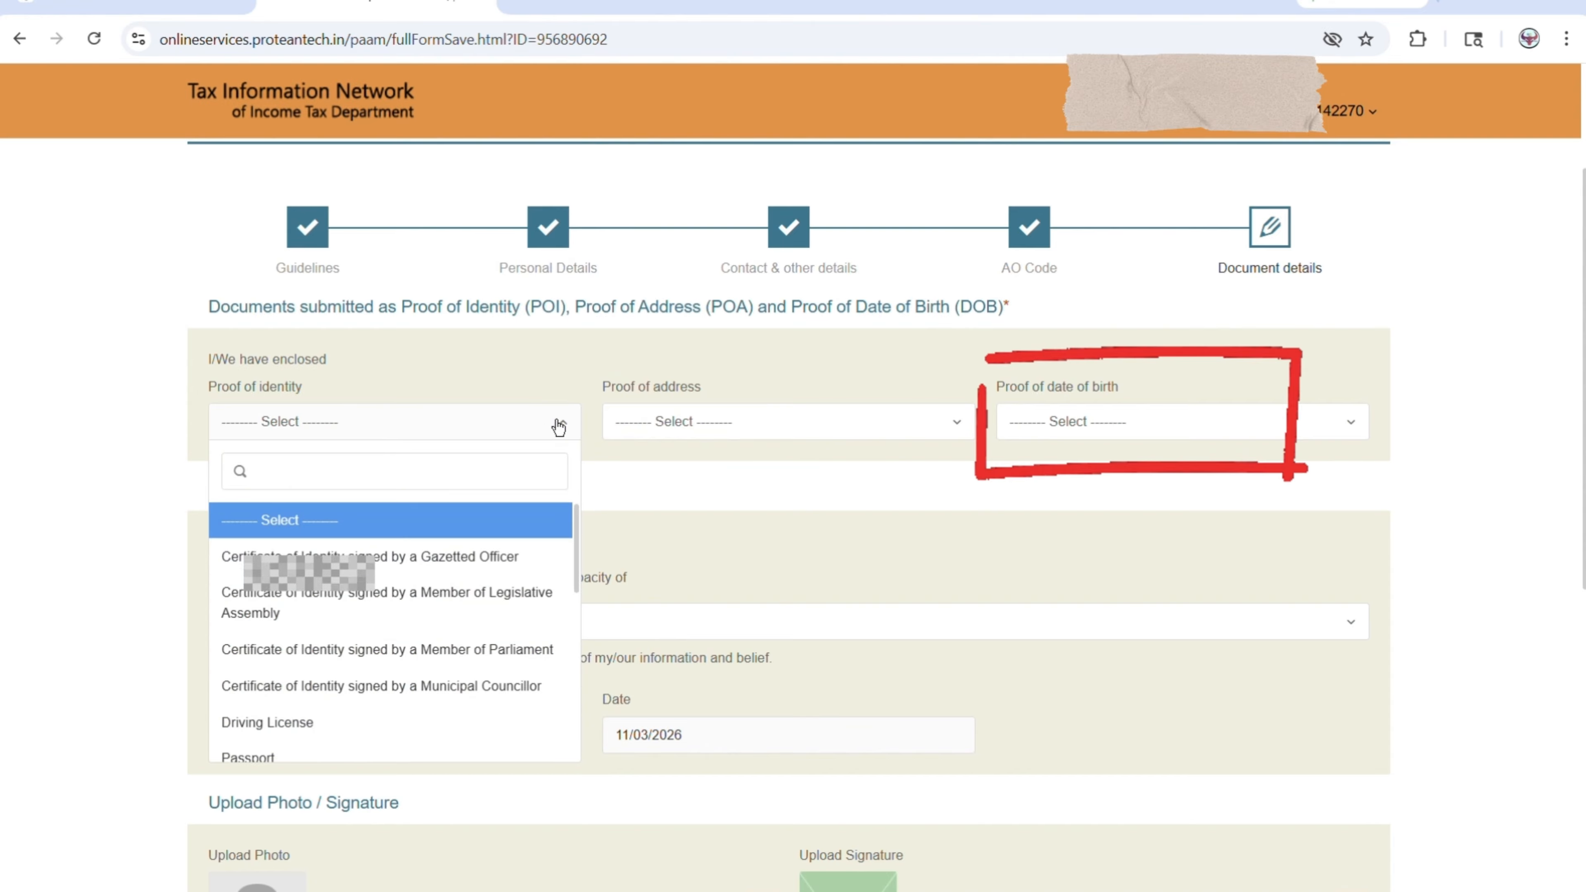
pyautogui.scroll(-4, 484, 573)
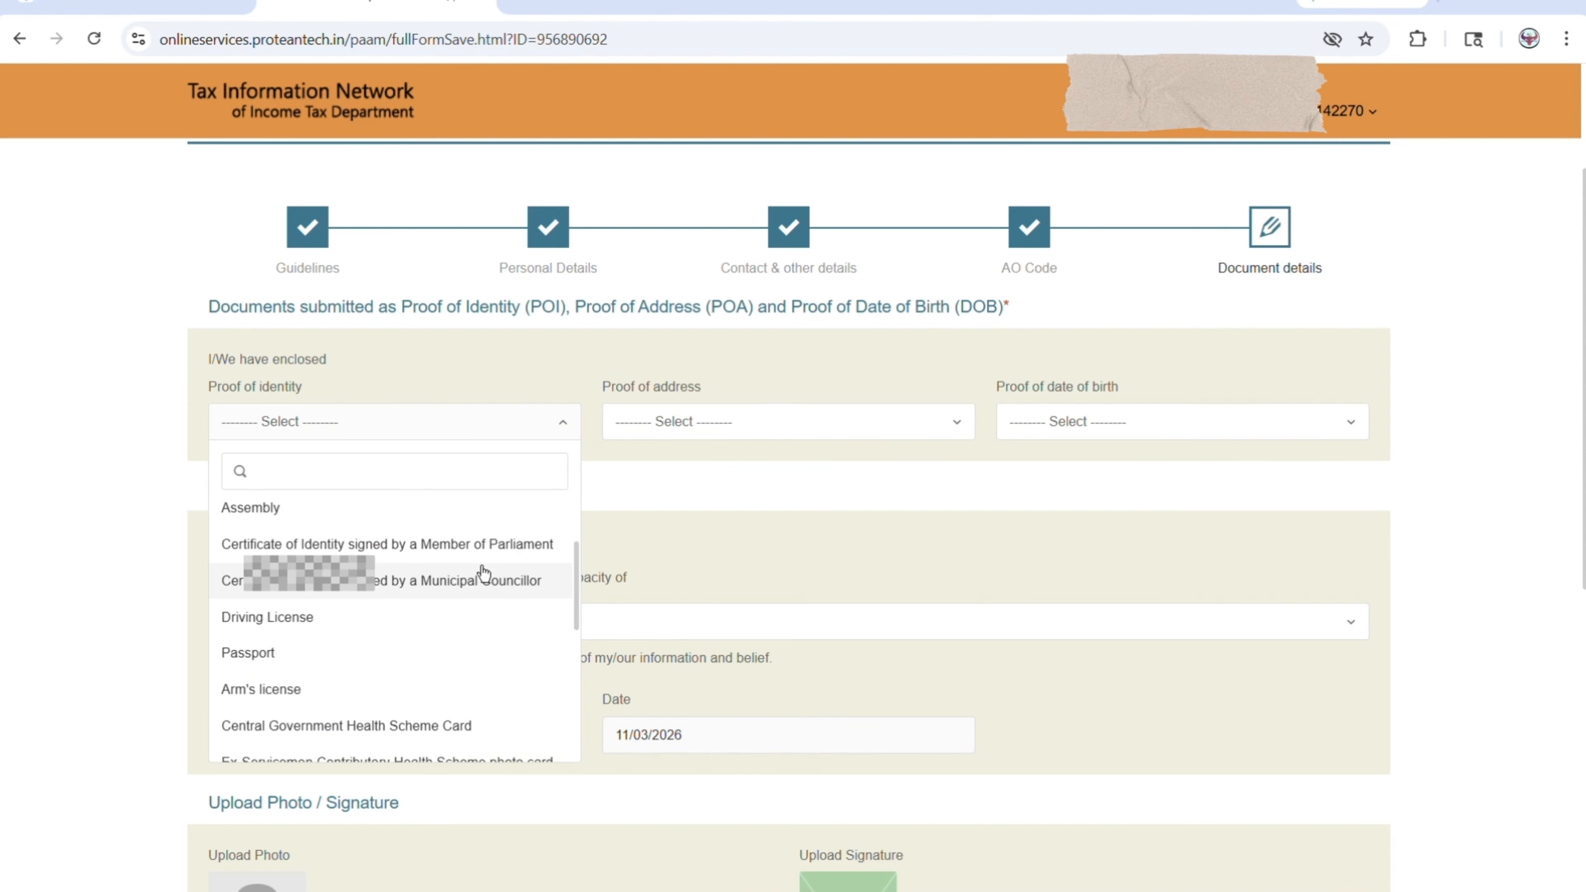
pyautogui.scroll(-5, 484, 573)
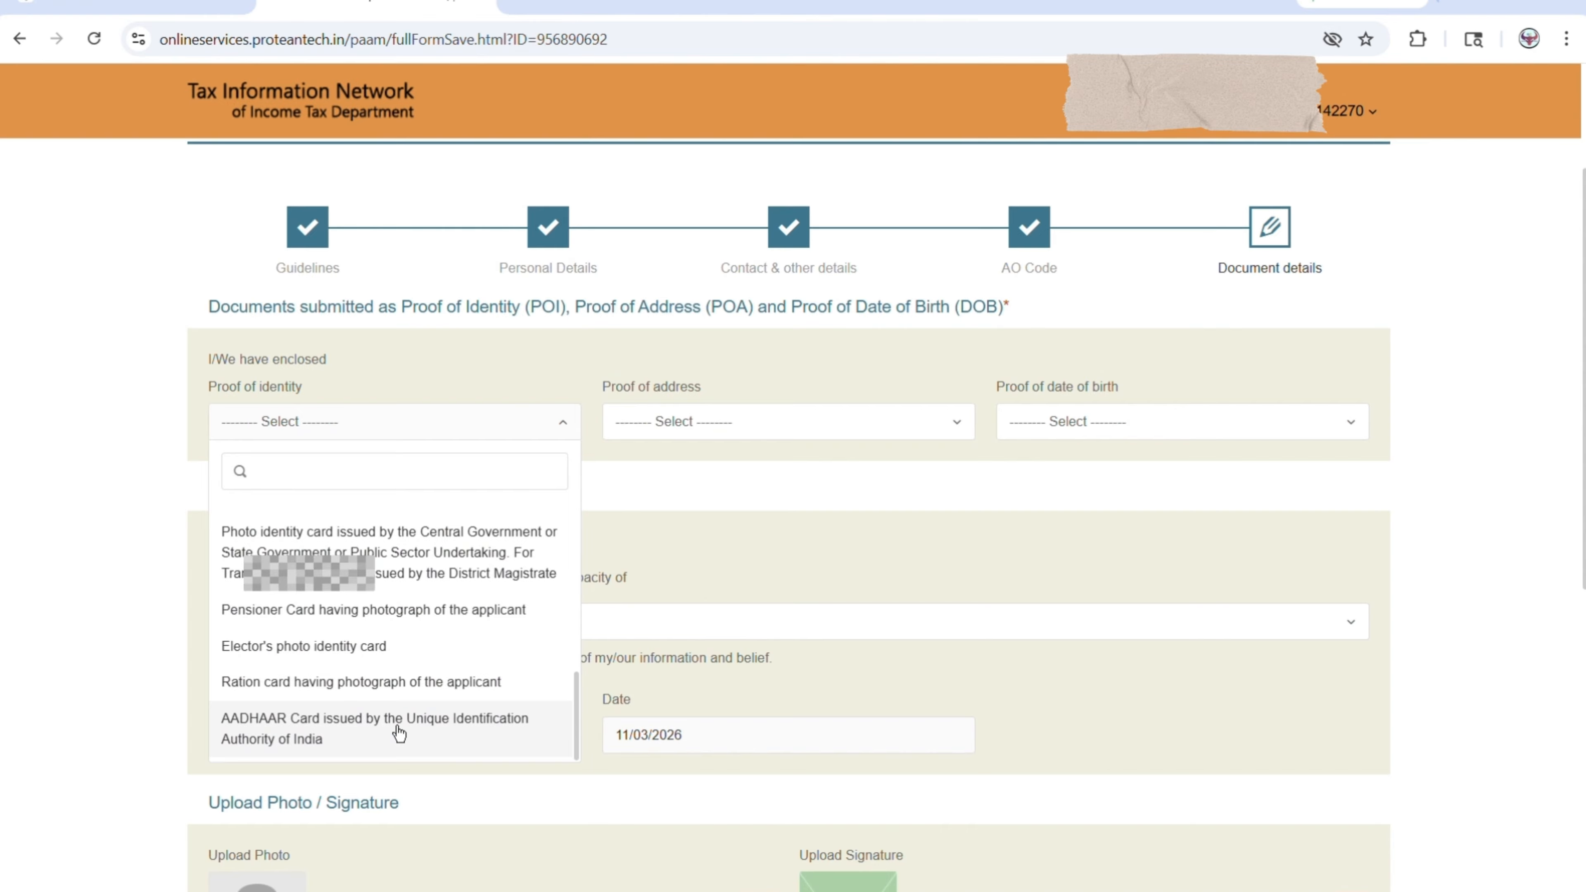
pyautogui.click(400, 731)
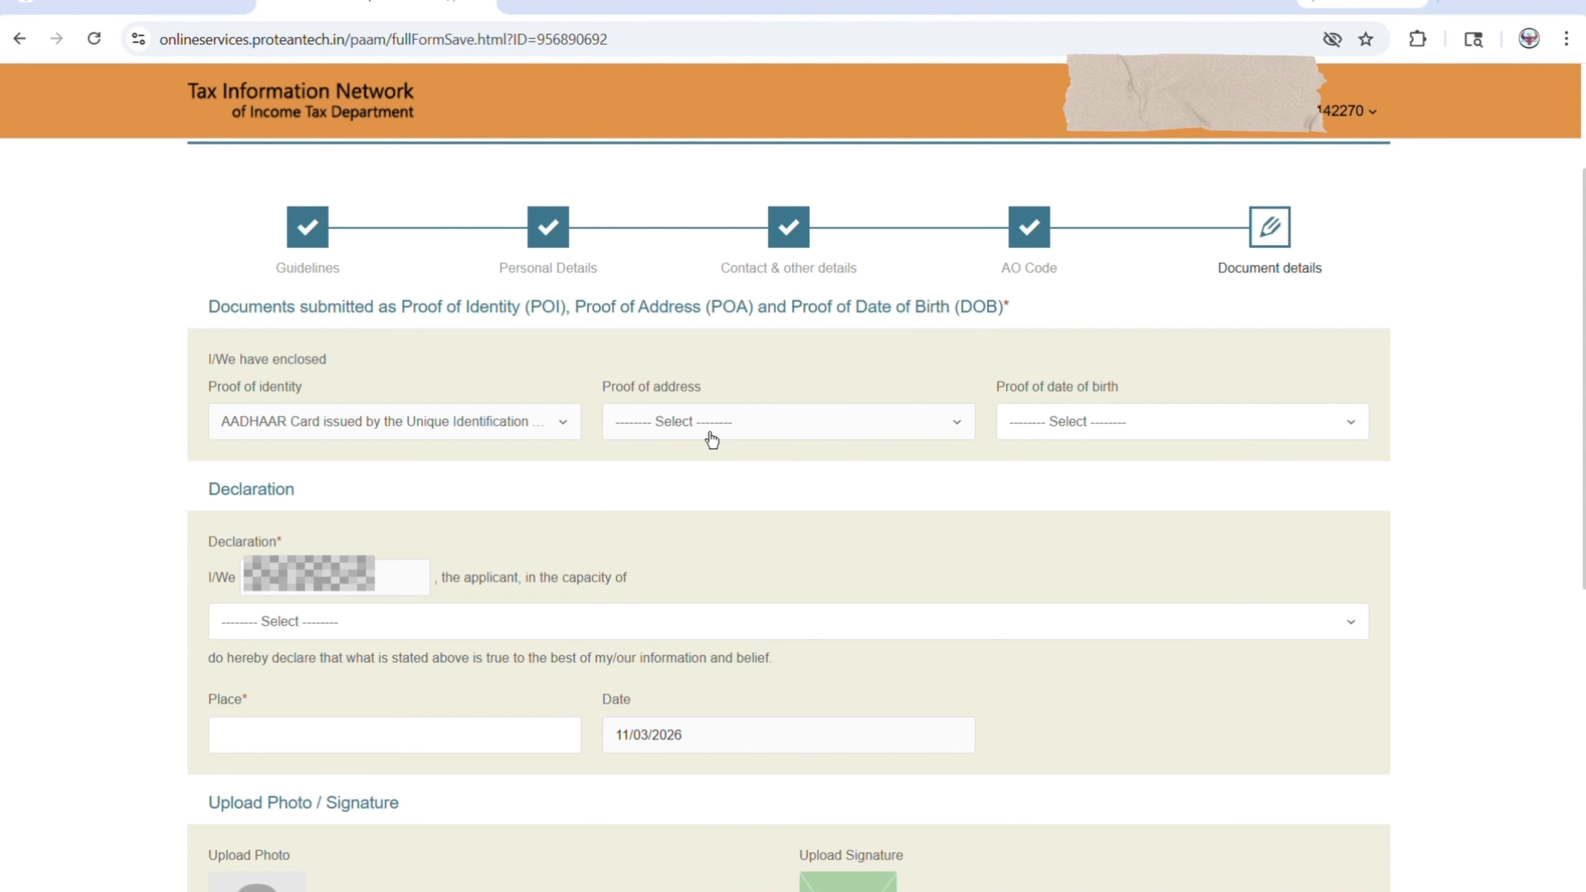
# Choose AADHAAR Card as the proof of address.
pyautogui.click(937, 432)
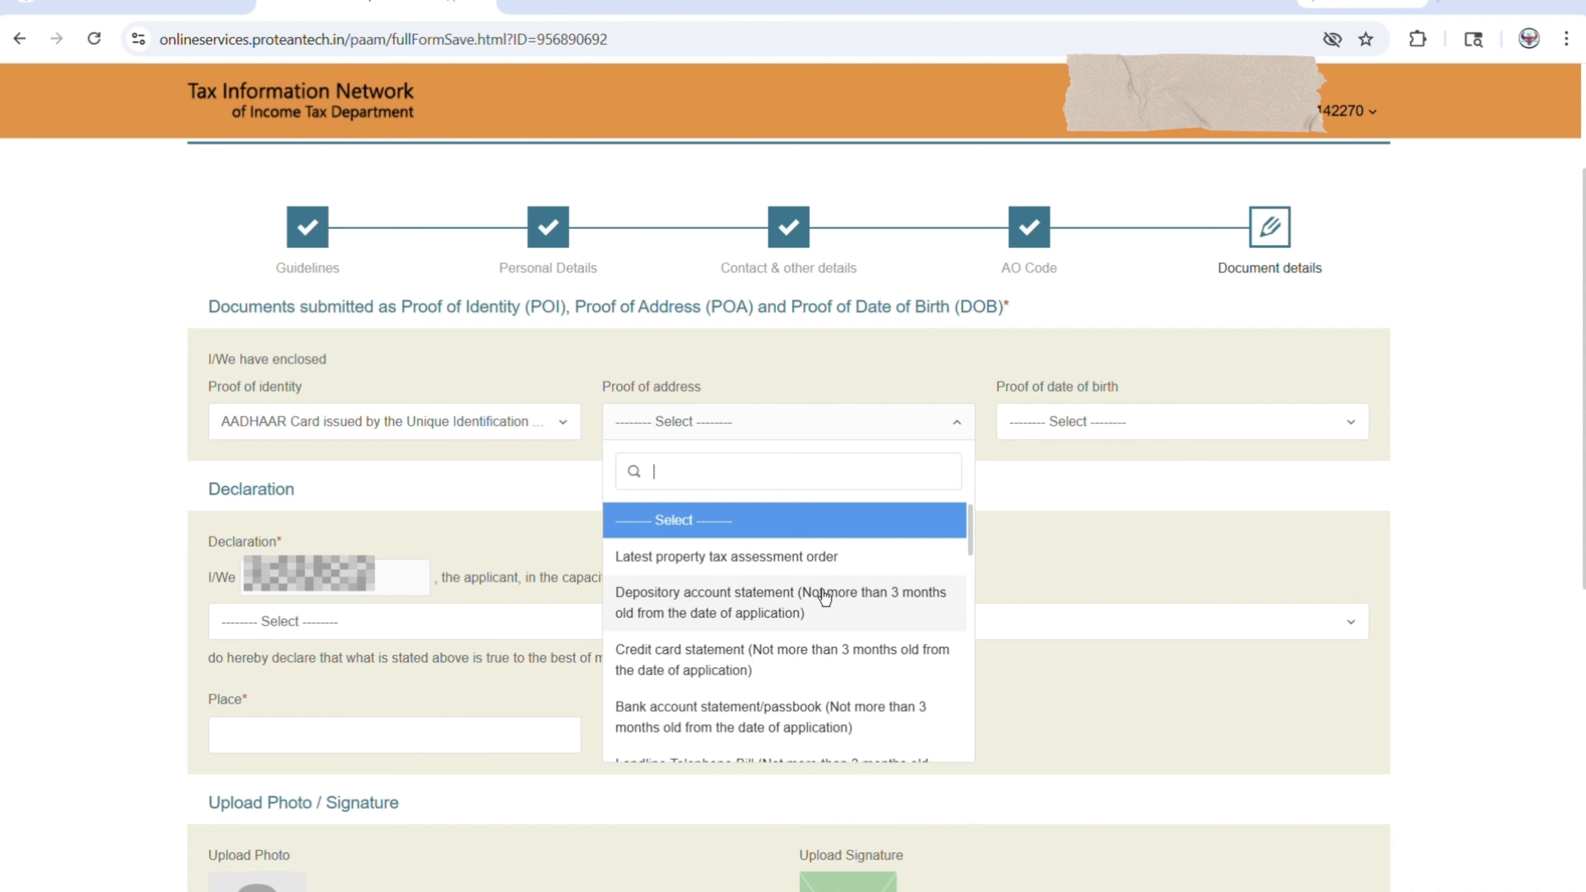
pyautogui.scroll(-3, 824, 596)
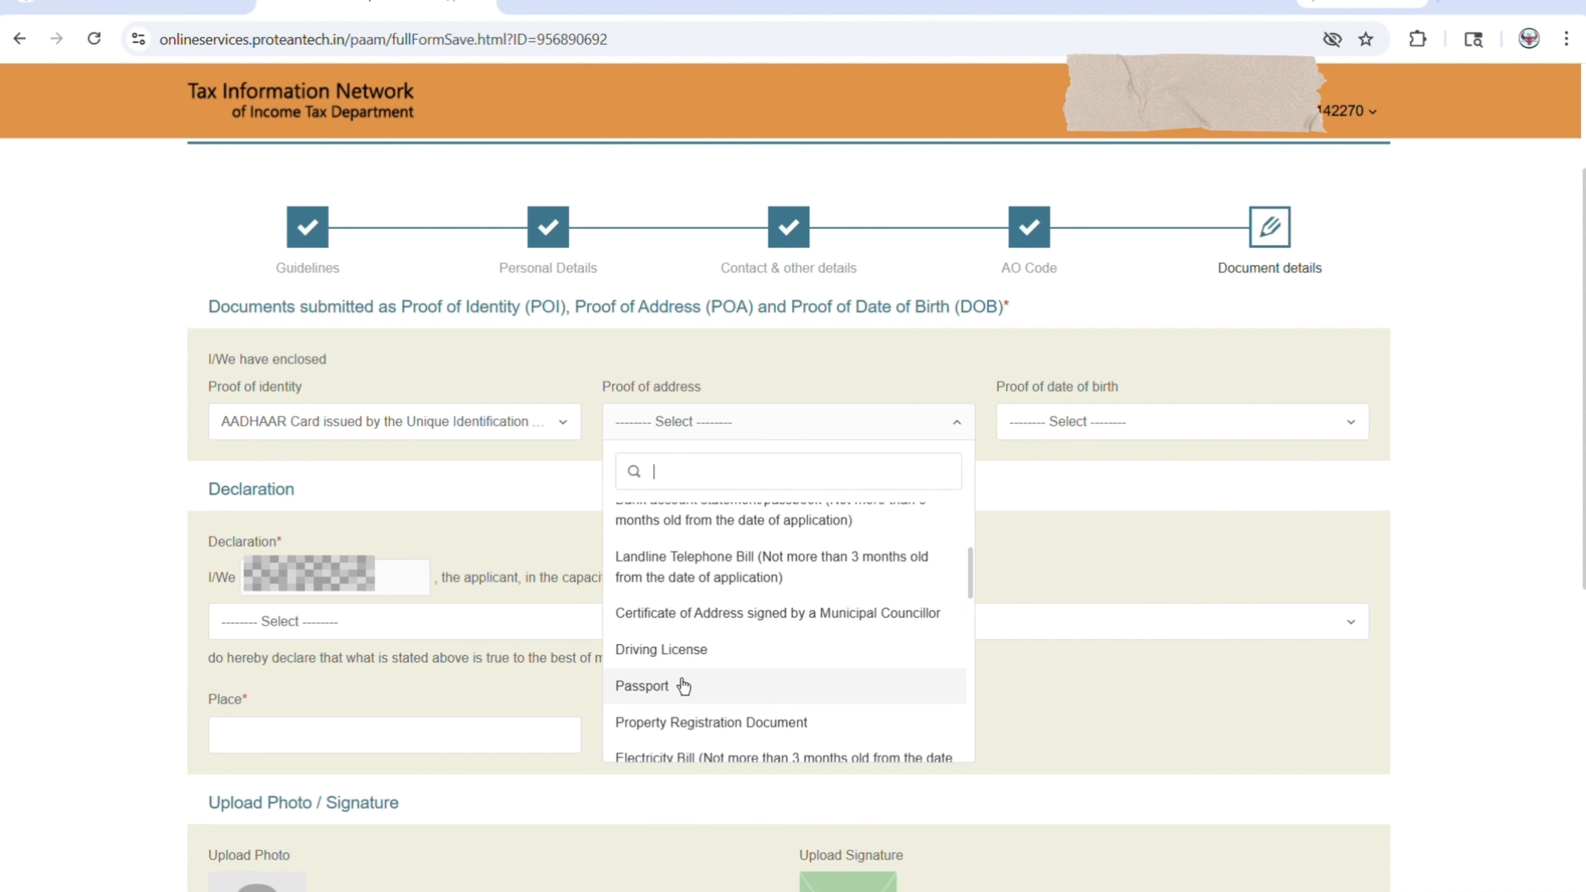
pyautogui.scroll(-2, 684, 686)
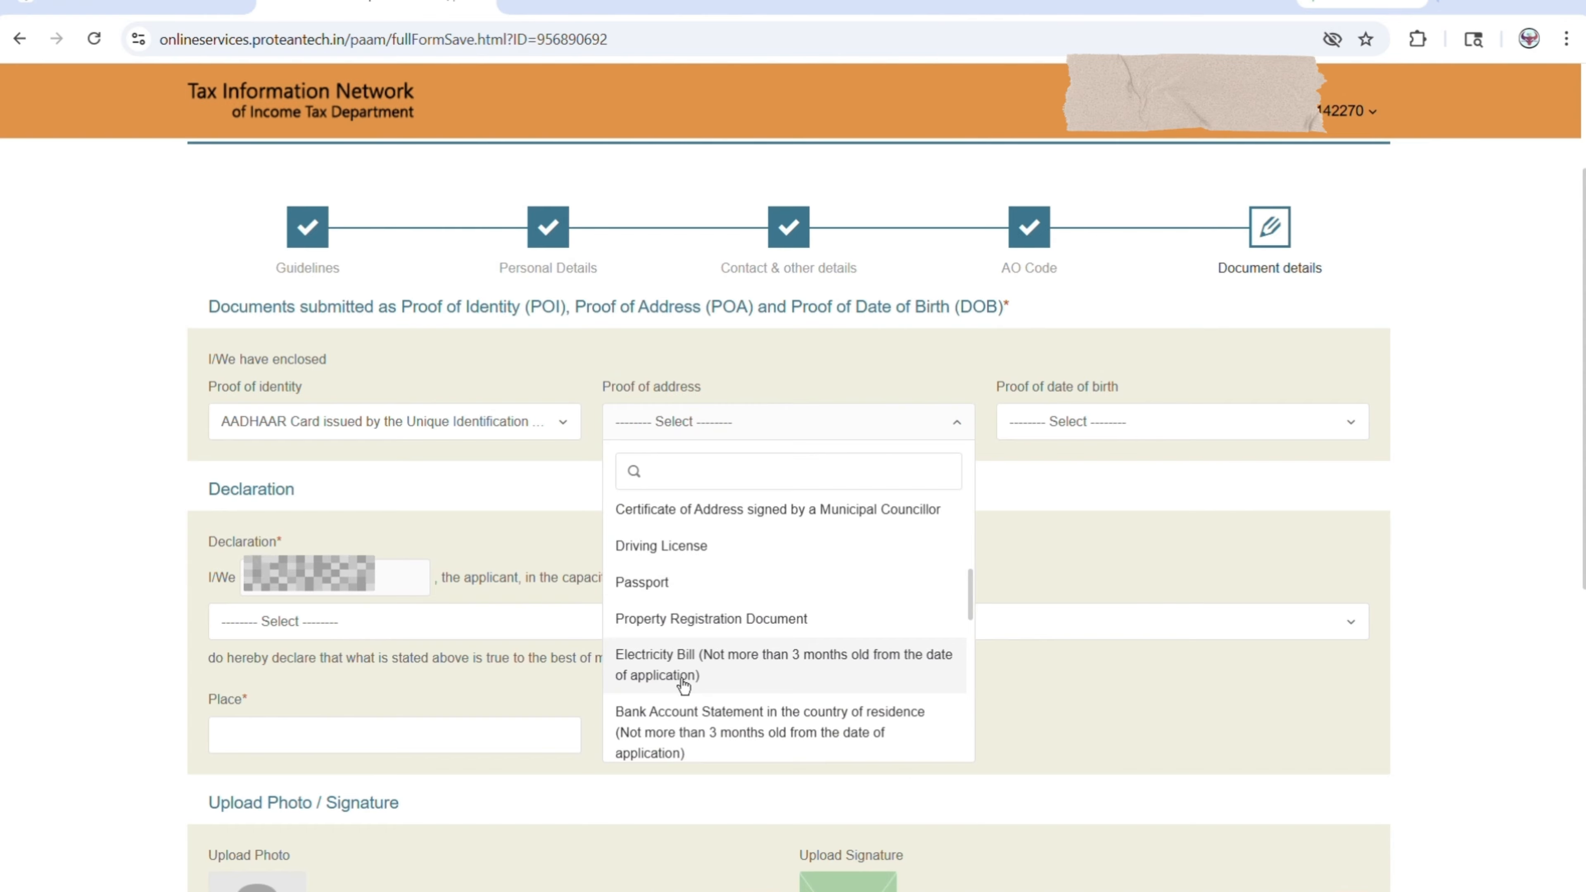
pyautogui.scroll(-3, 687, 625)
pyautogui.click(696, 565)
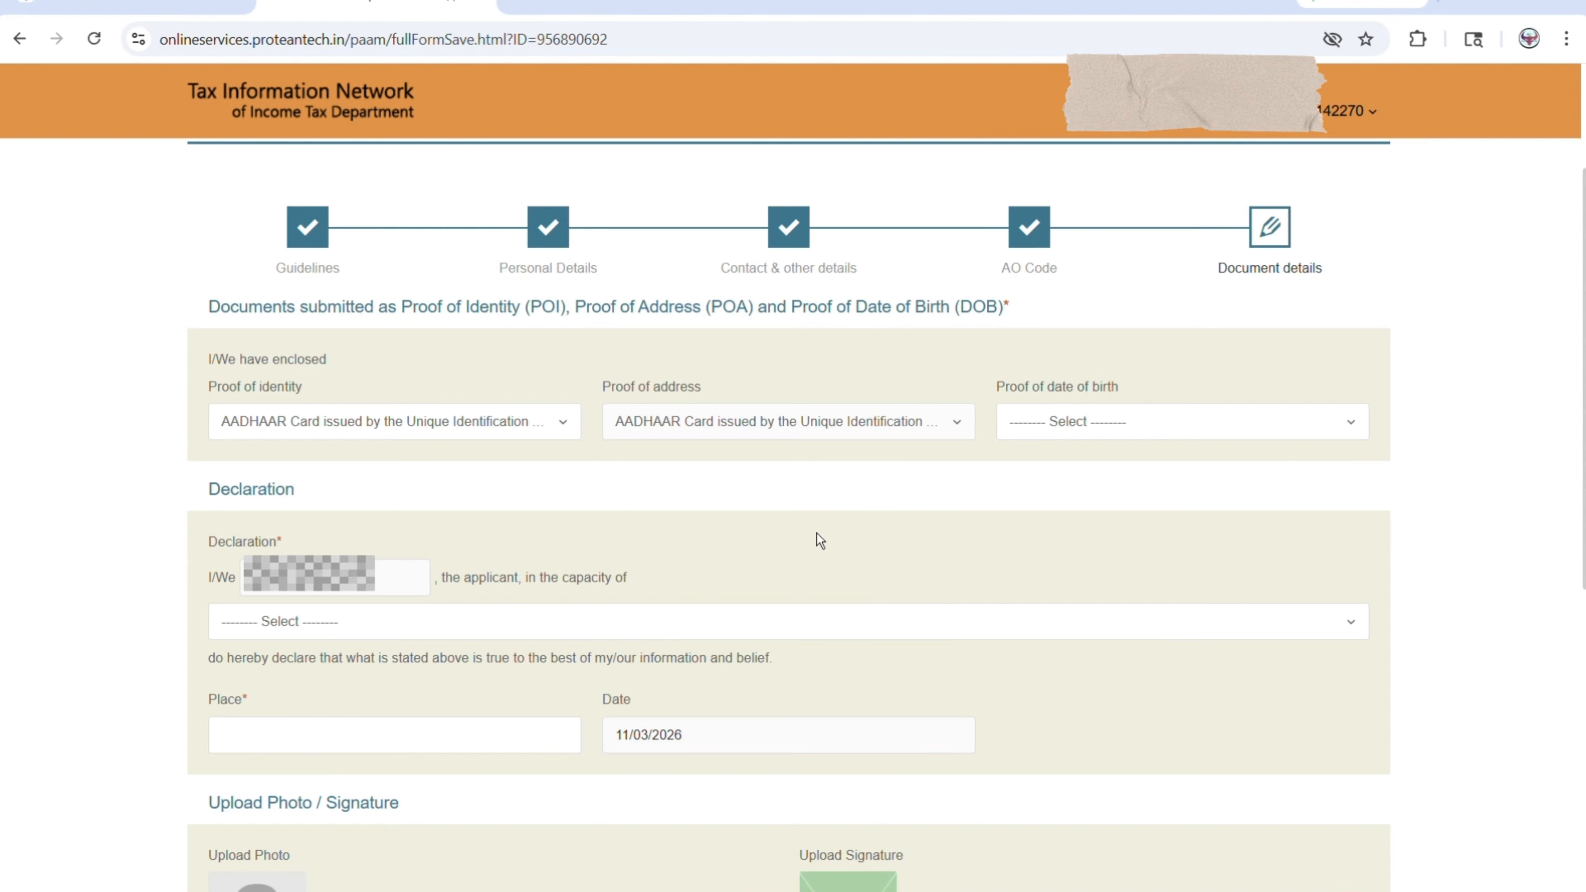
# Choose AADHAAR Card as the proof of date of birth.
pyautogui.click(1165, 428)
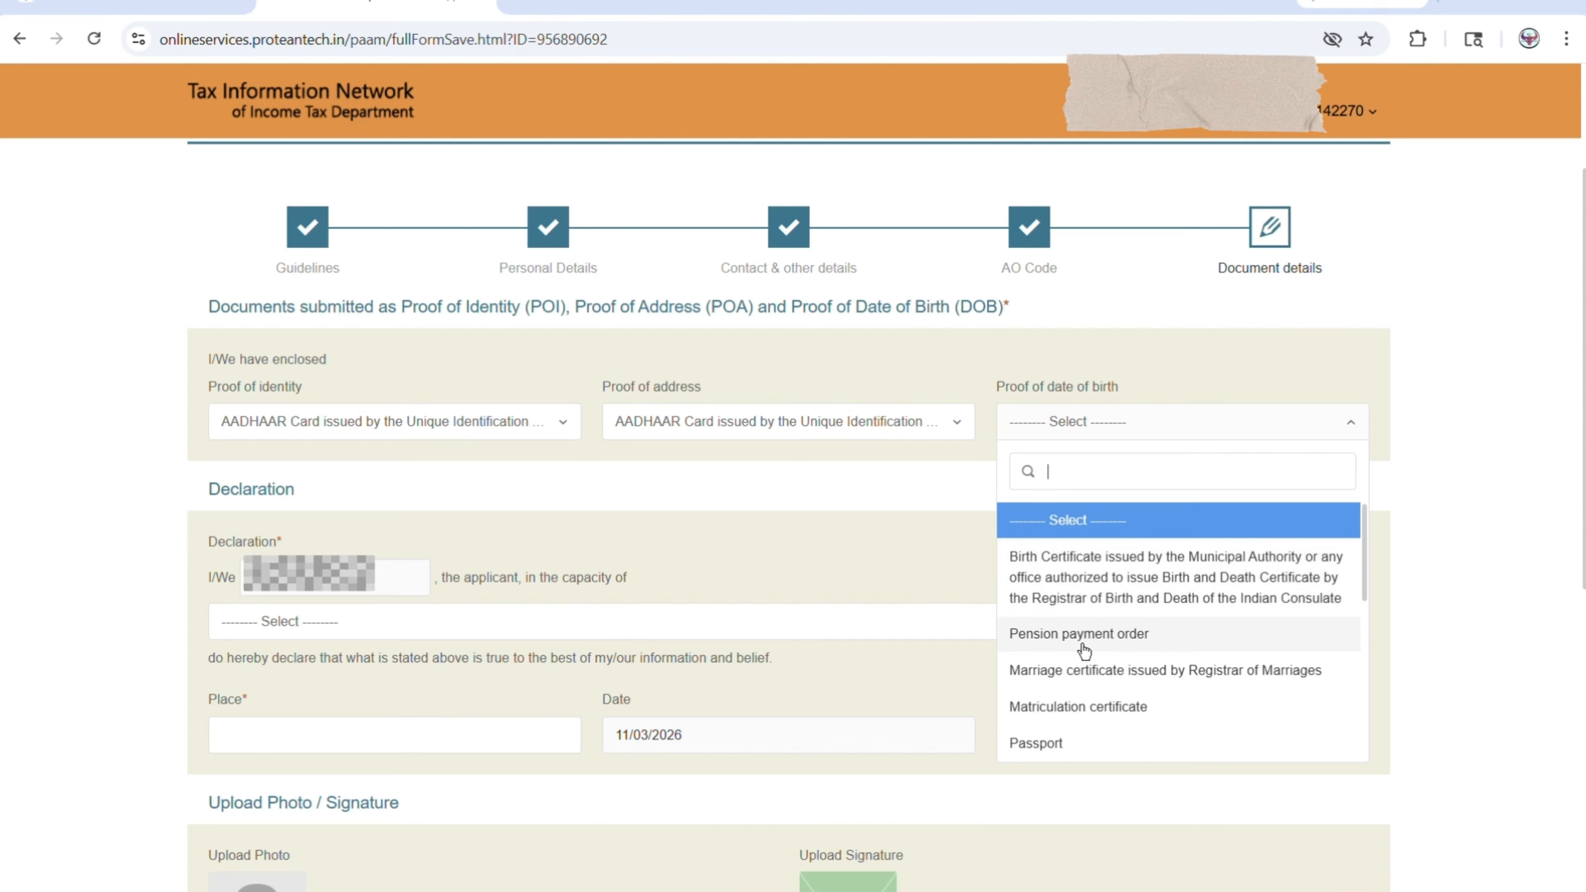
pyautogui.scroll(-5, 1089, 562)
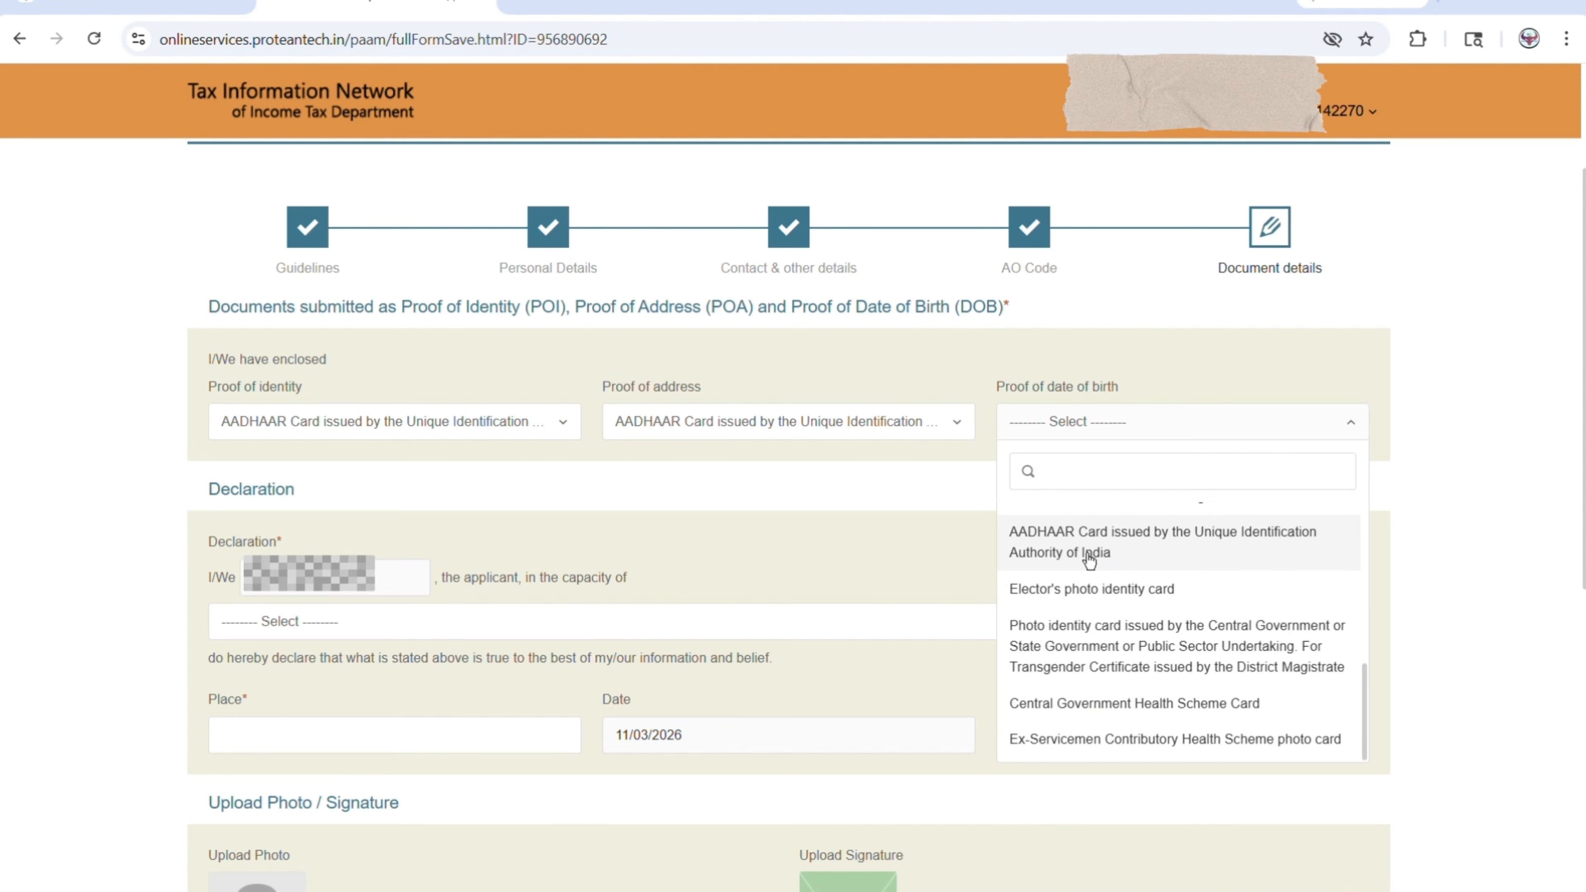
pyautogui.click(1089, 550)
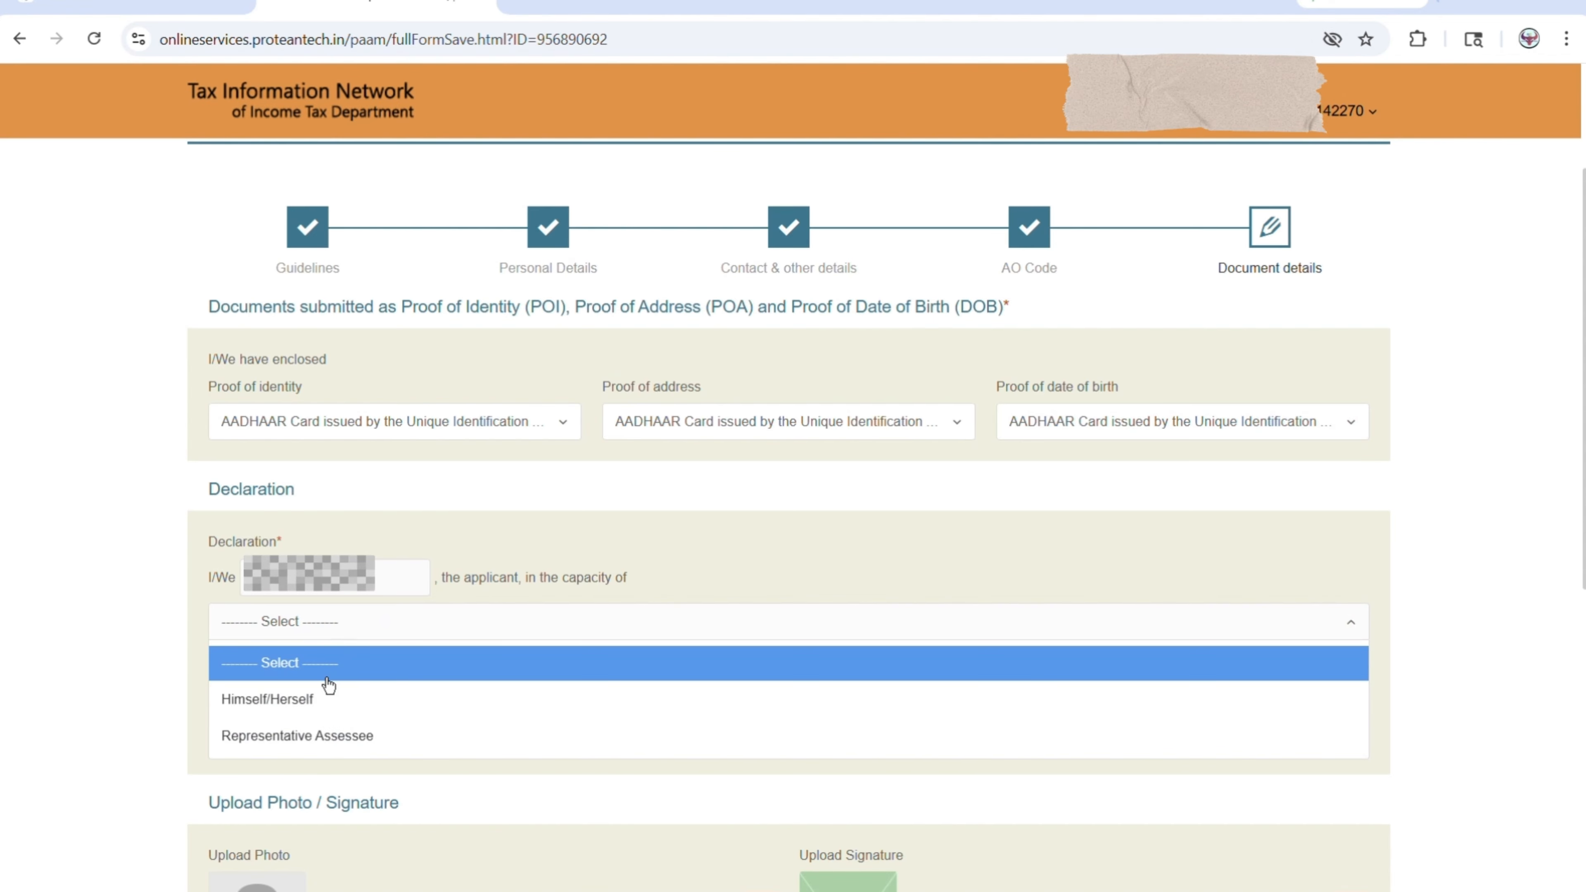
# Declare in the Himself/Herself capacity with DHAMMOUR as the place of declaration.
pyautogui.click(324, 701)
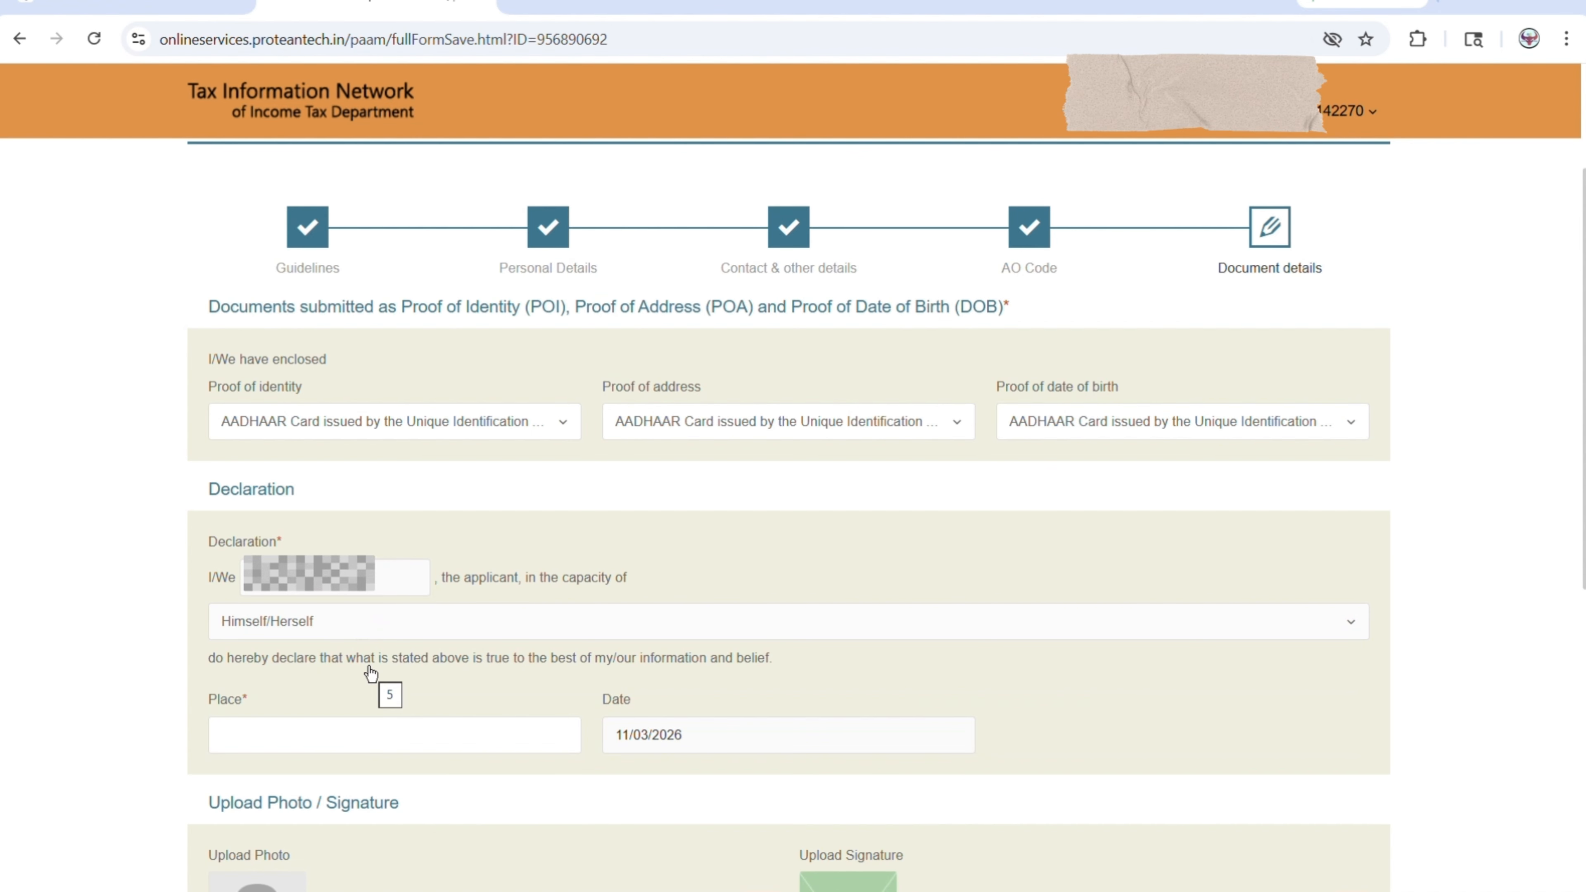
pyautogui.scroll(-2, 333, 701)
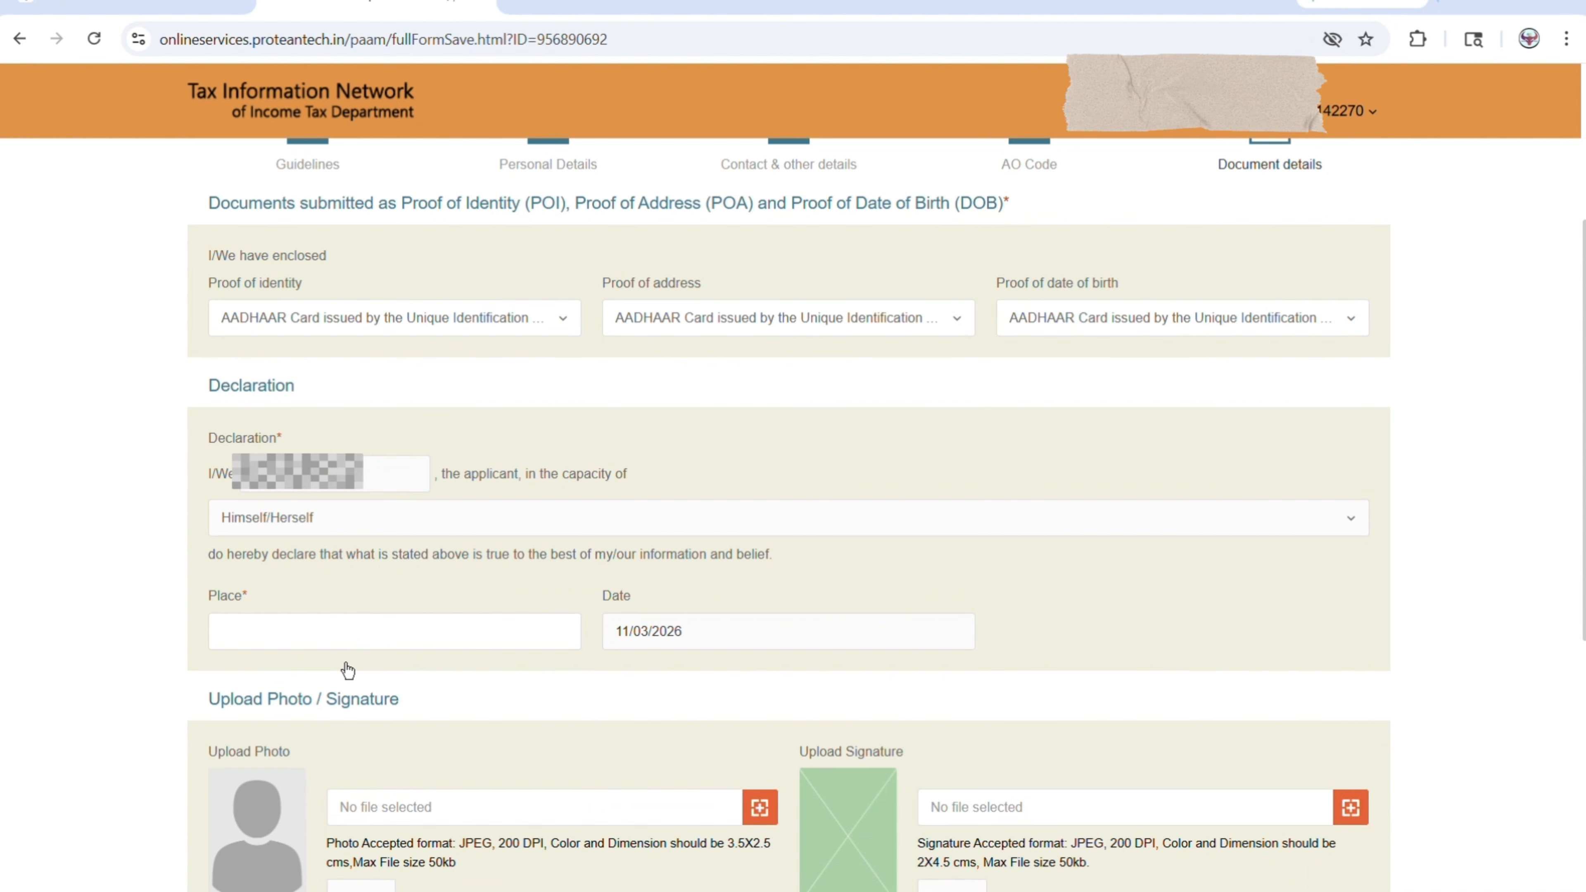
pyautogui.click(278, 628)
pyautogui.write('DHAMMOUR')
pyautogui.scroll(-5, 583, 528)
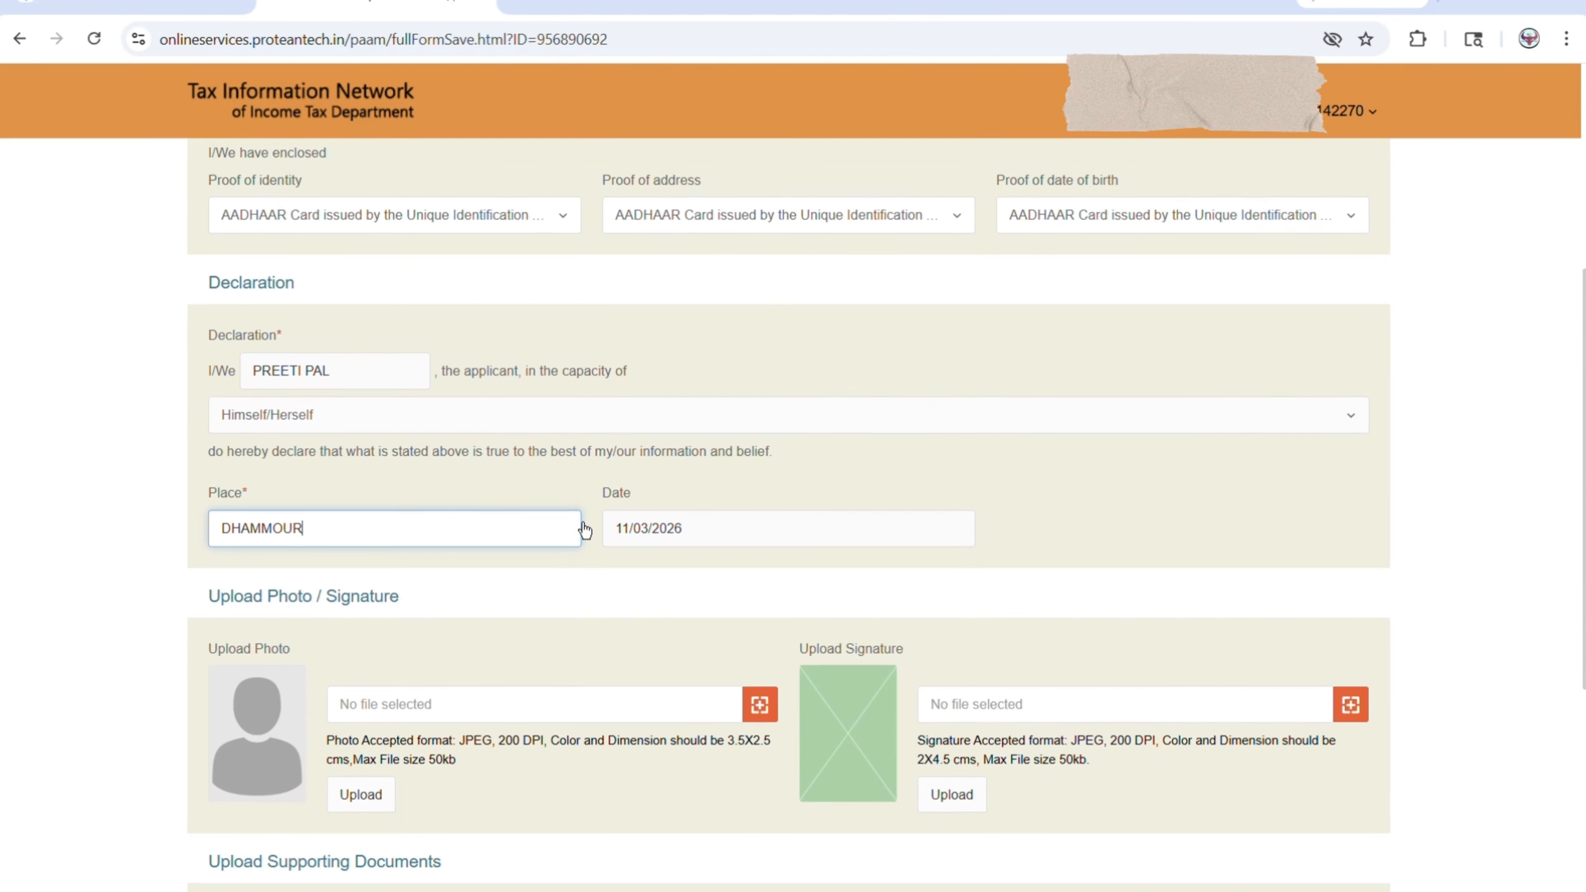
pyautogui.scroll(-3, 583, 527)
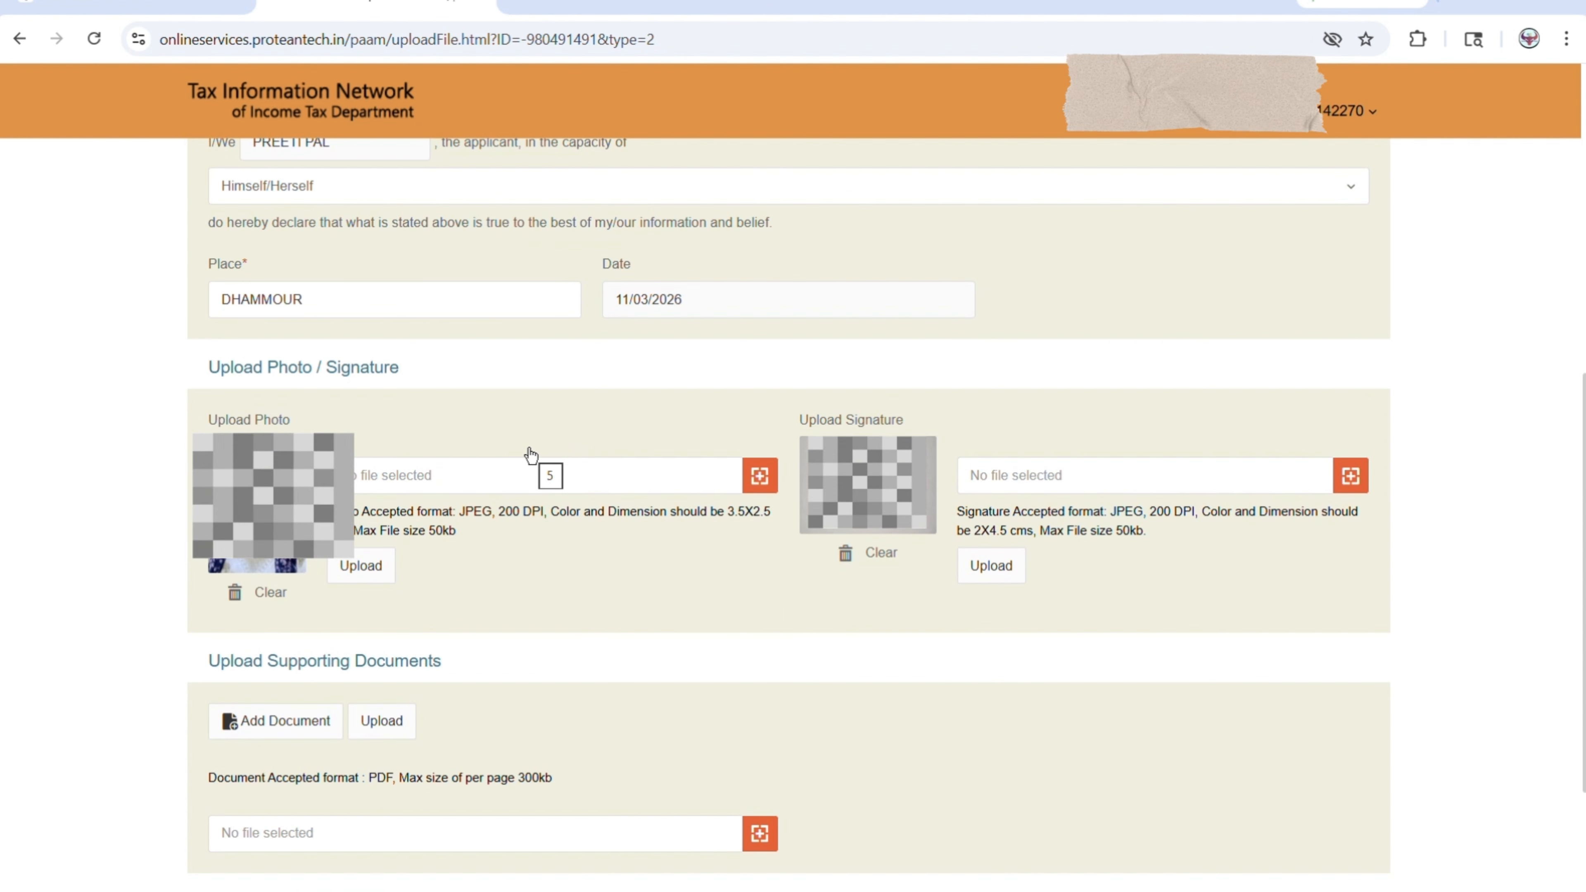
# Scroll past the photo, signature and document uploads and submit the document details.
pyautogui.scroll(-1, 530, 454)
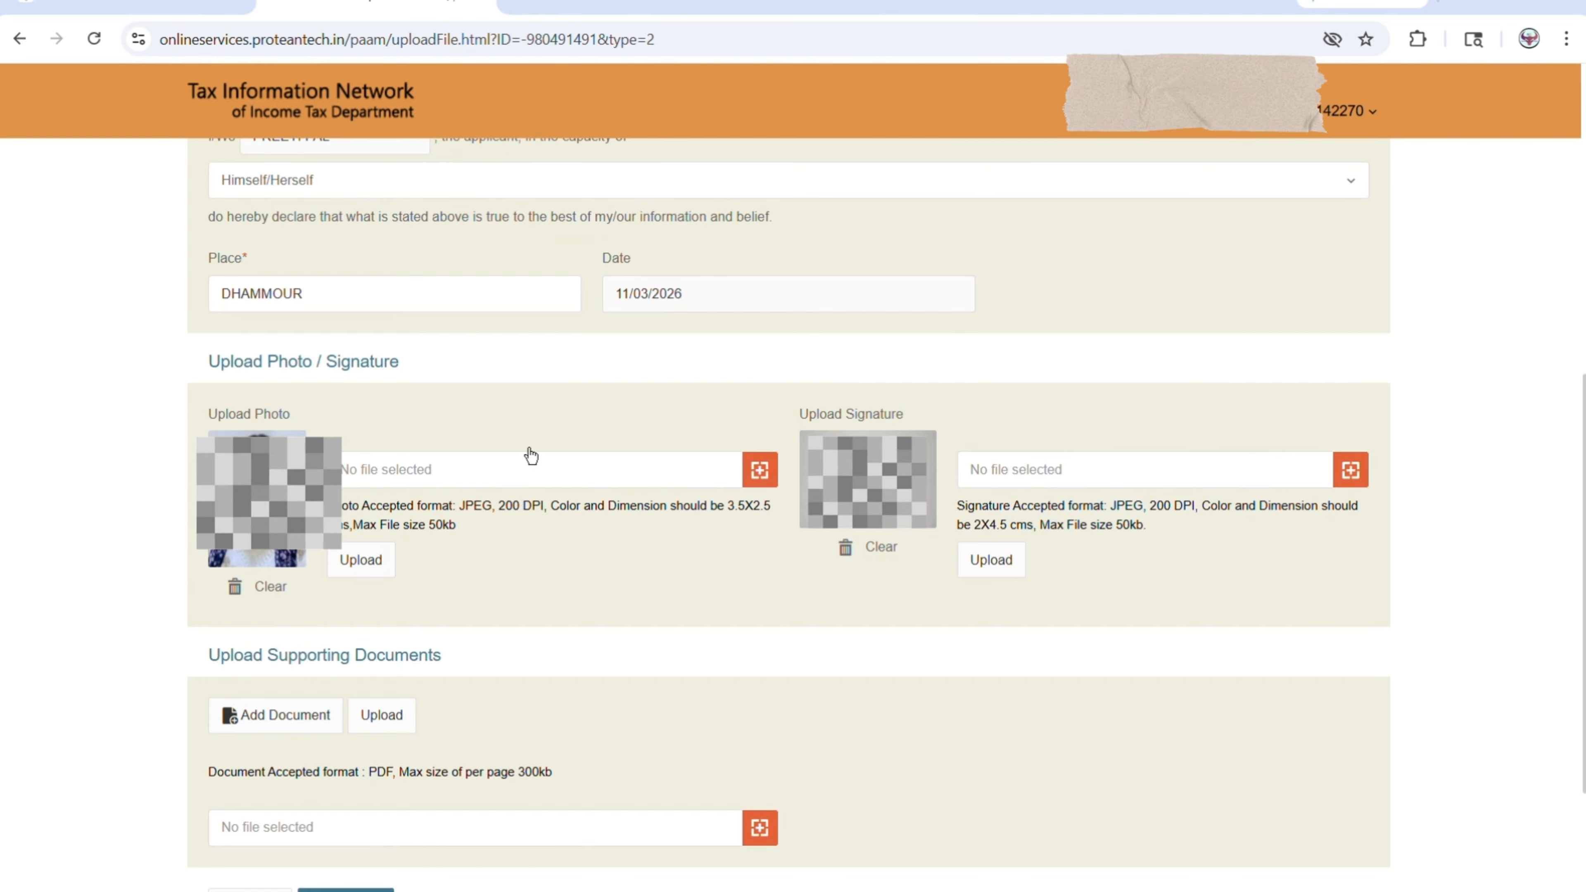
pyautogui.scroll(-2, 527, 457)
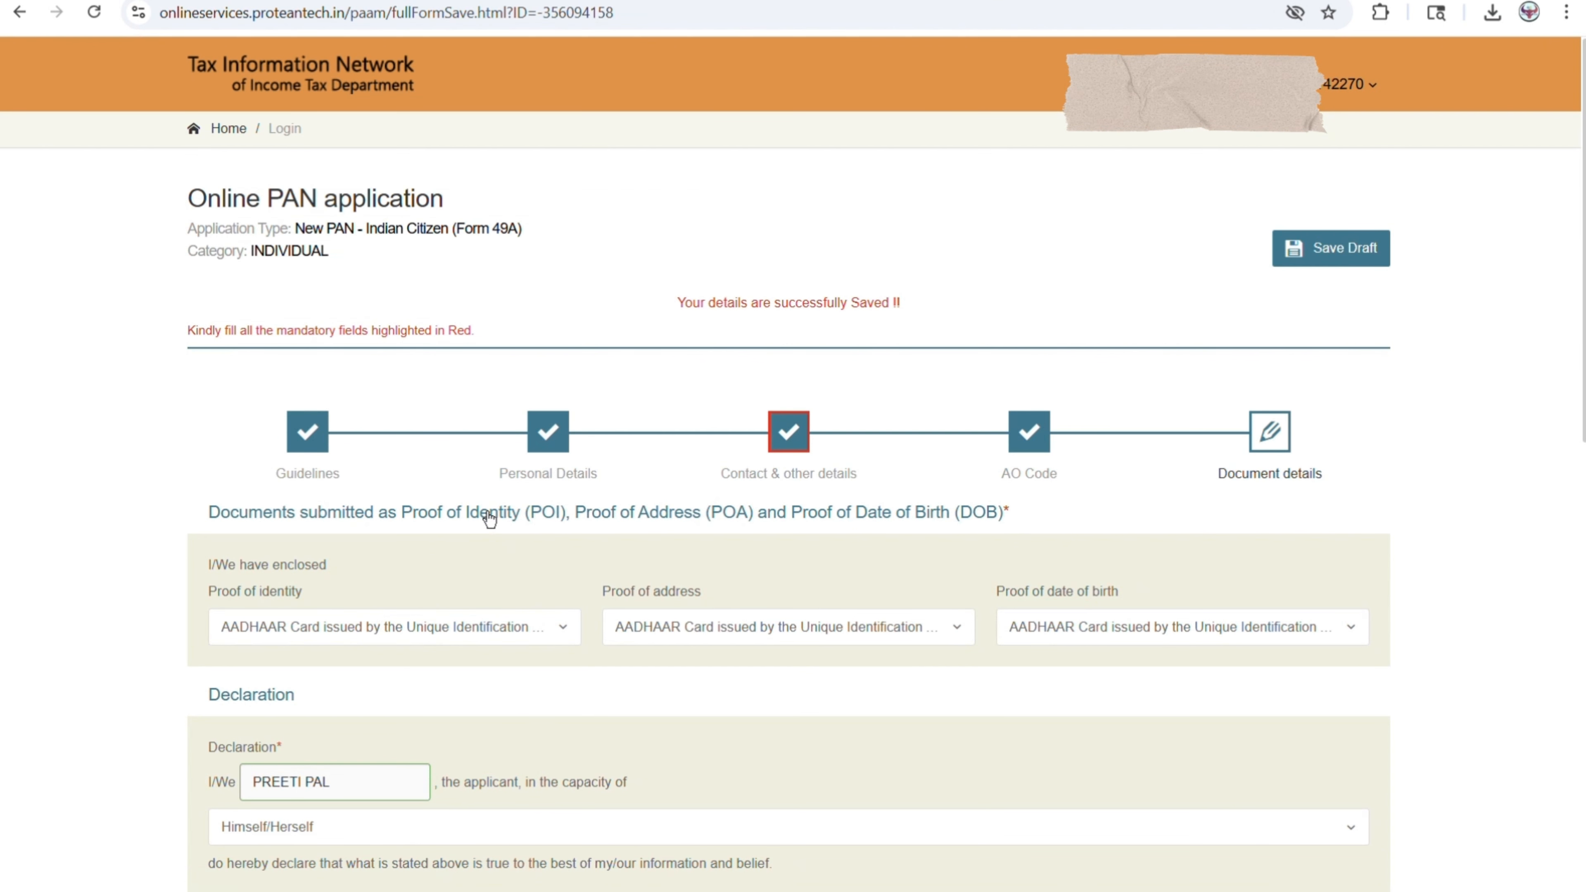
pyautogui.scroll(-5, 487, 517)
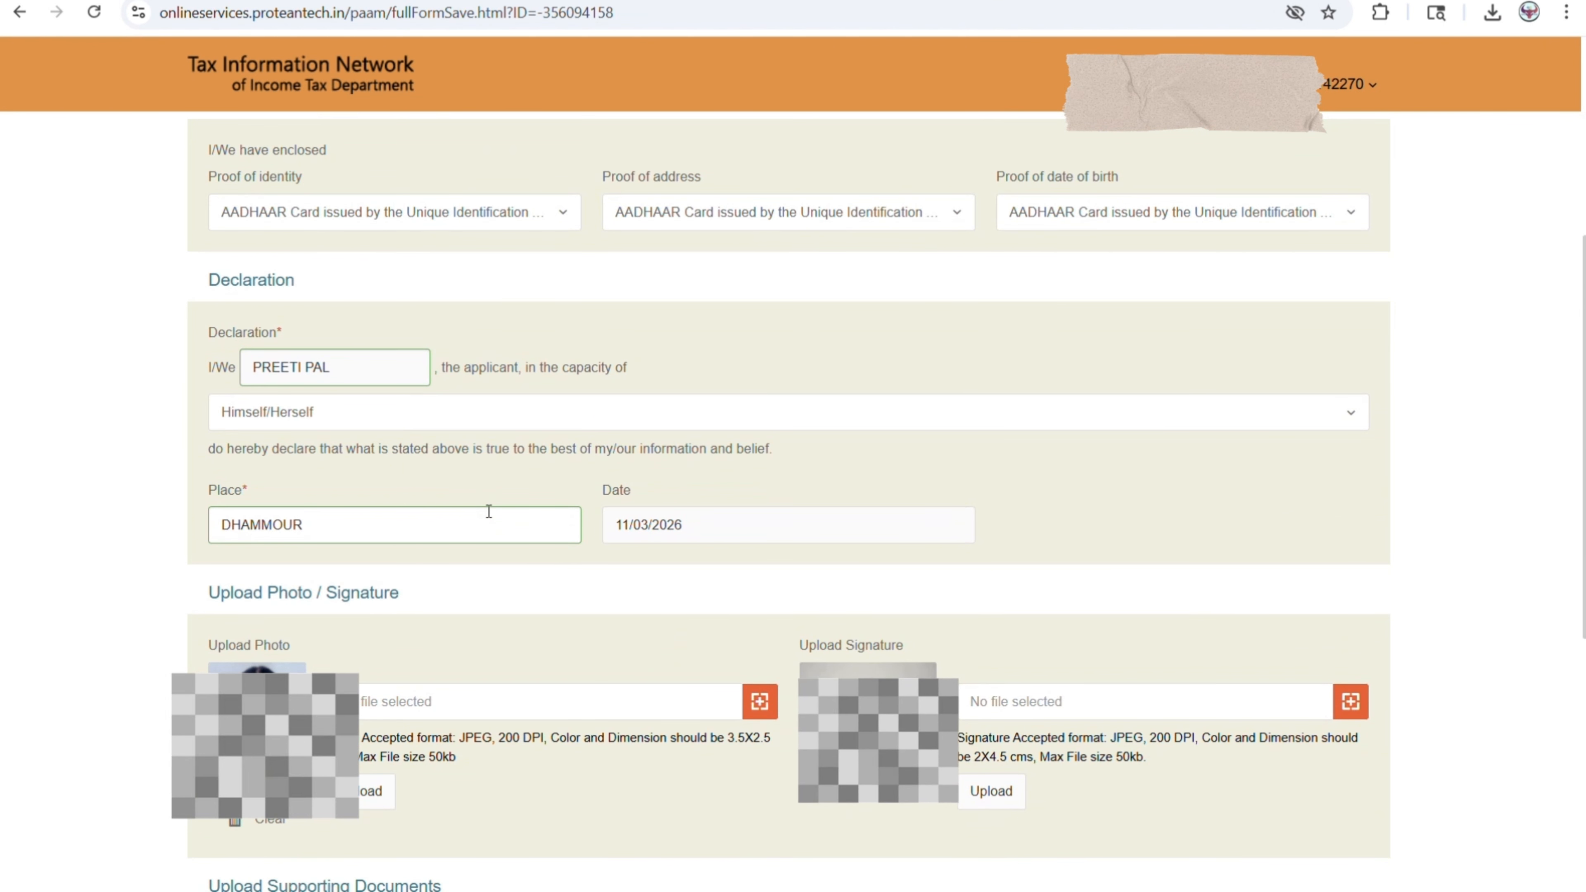
pyautogui.scroll(-6, 489, 518)
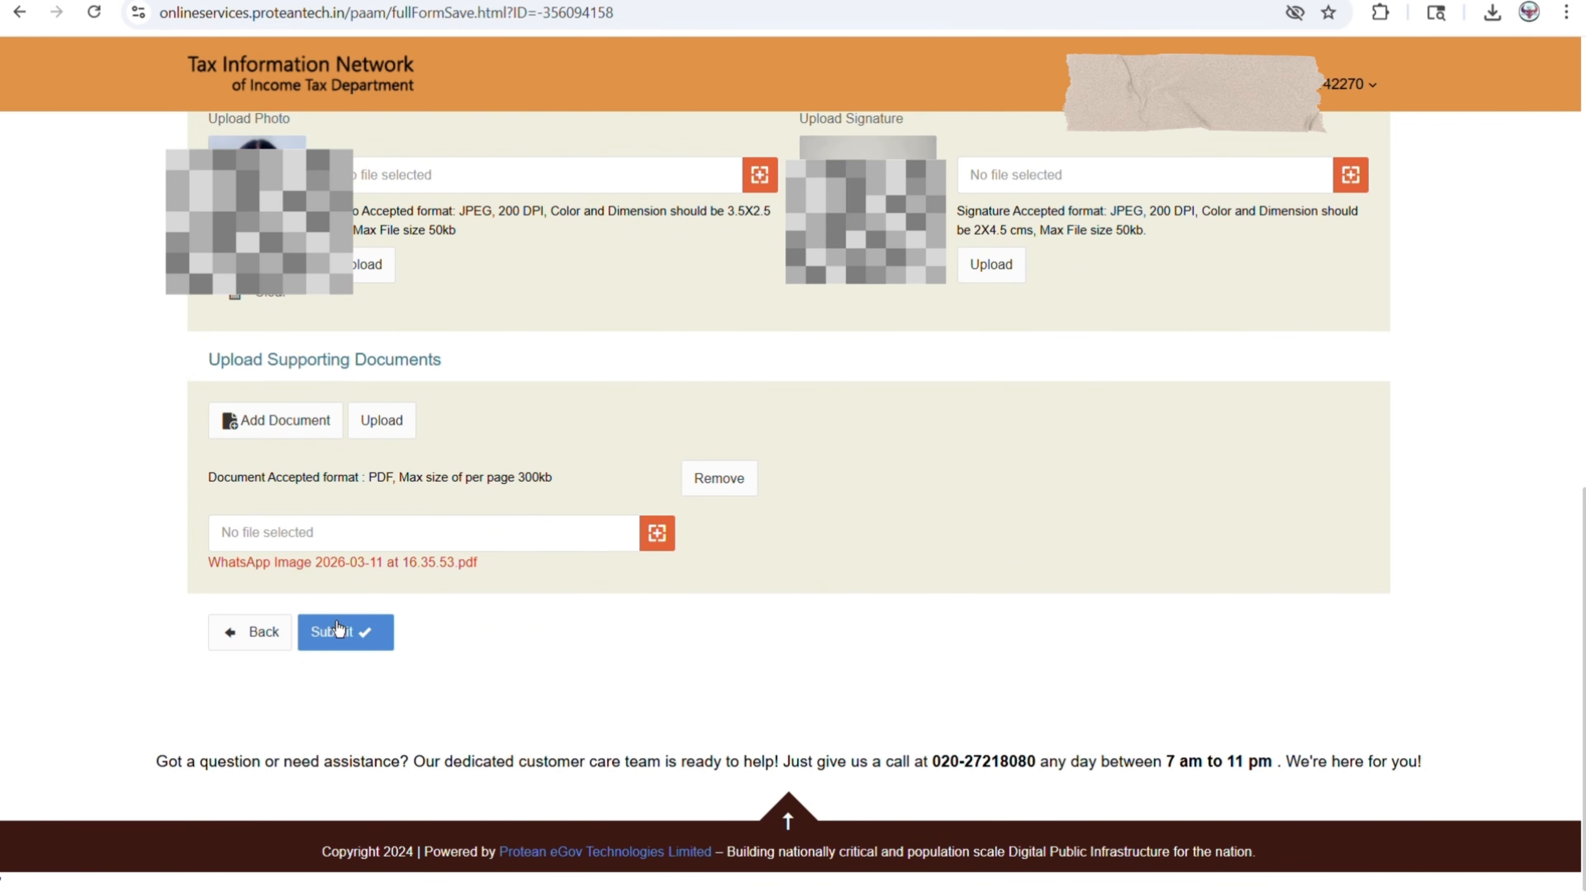
pyautogui.click(337, 632)
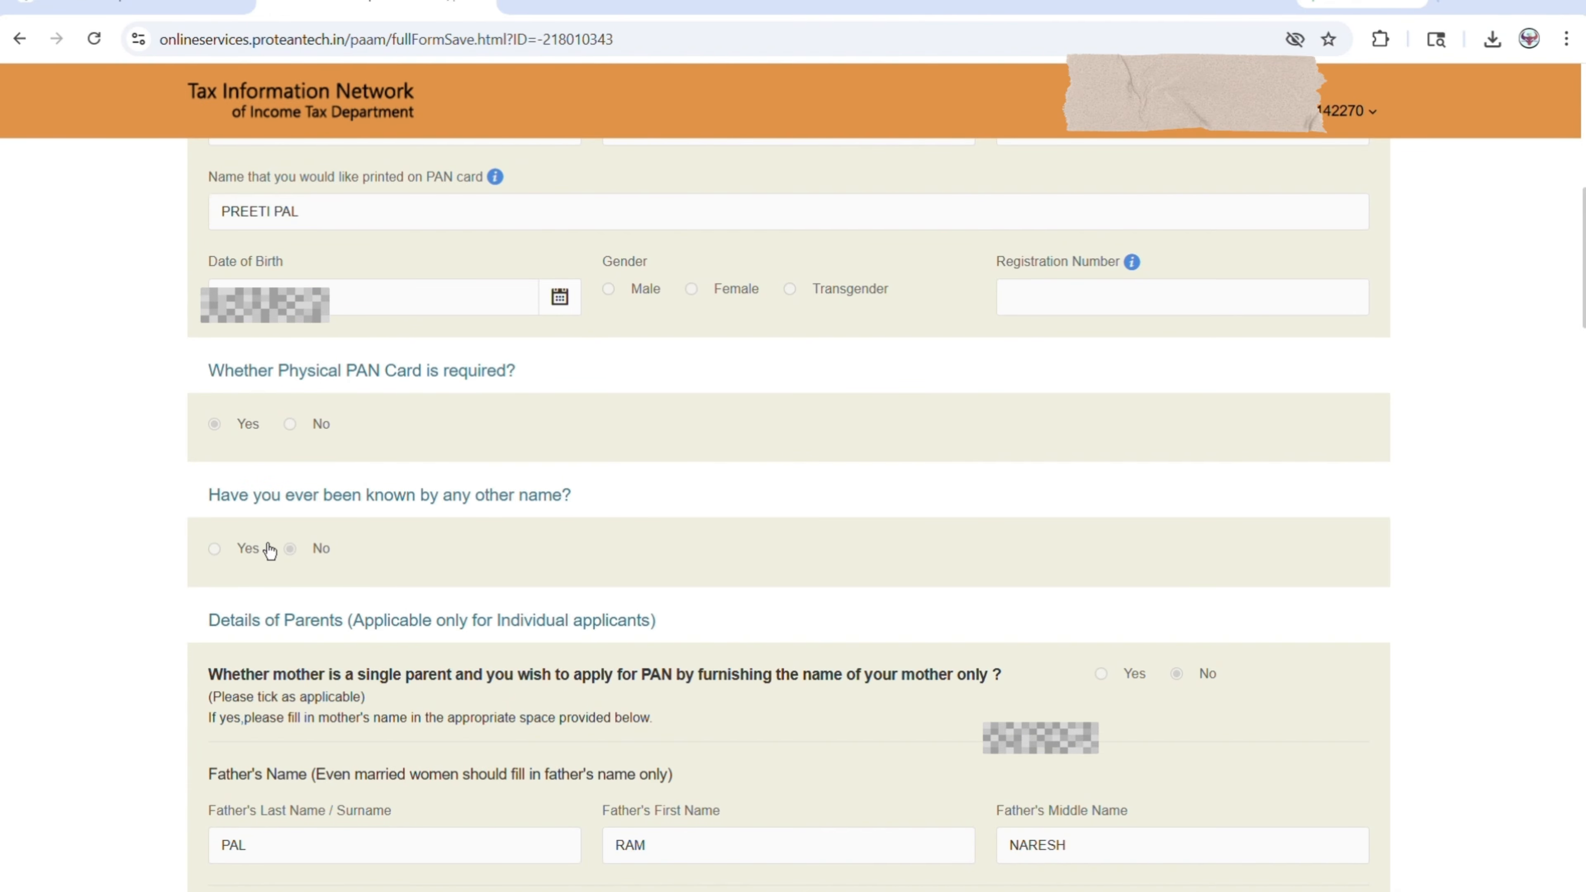
# Review the Form 49A photo, signature and supporting PDF, then submit it for payment.
pyautogui.scroll(-2, 270, 550)
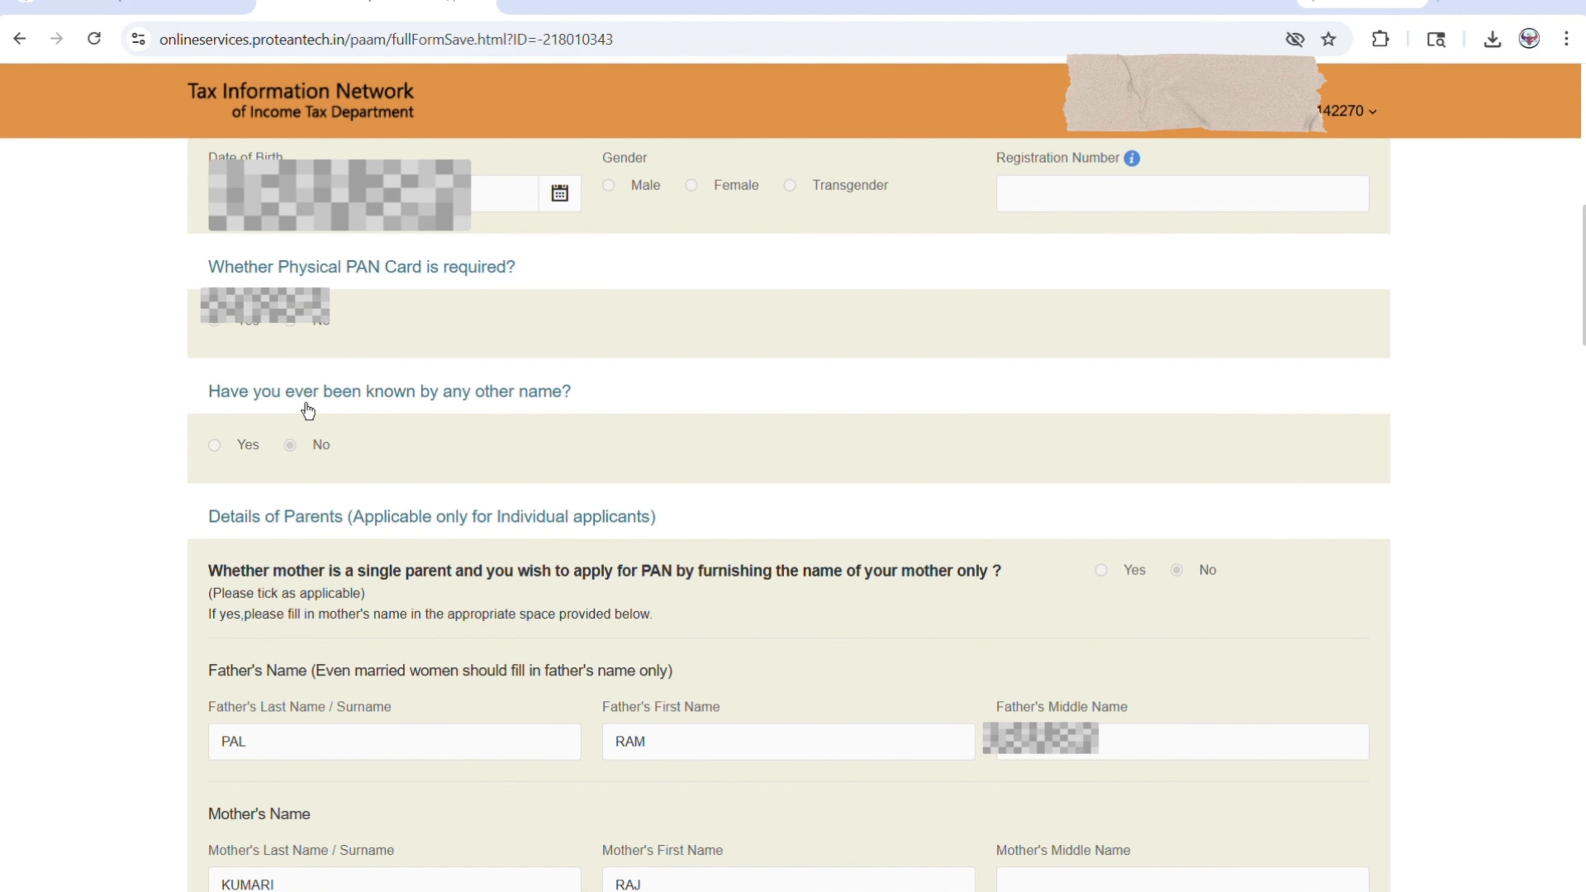
pyautogui.scroll(-5, 354, 454)
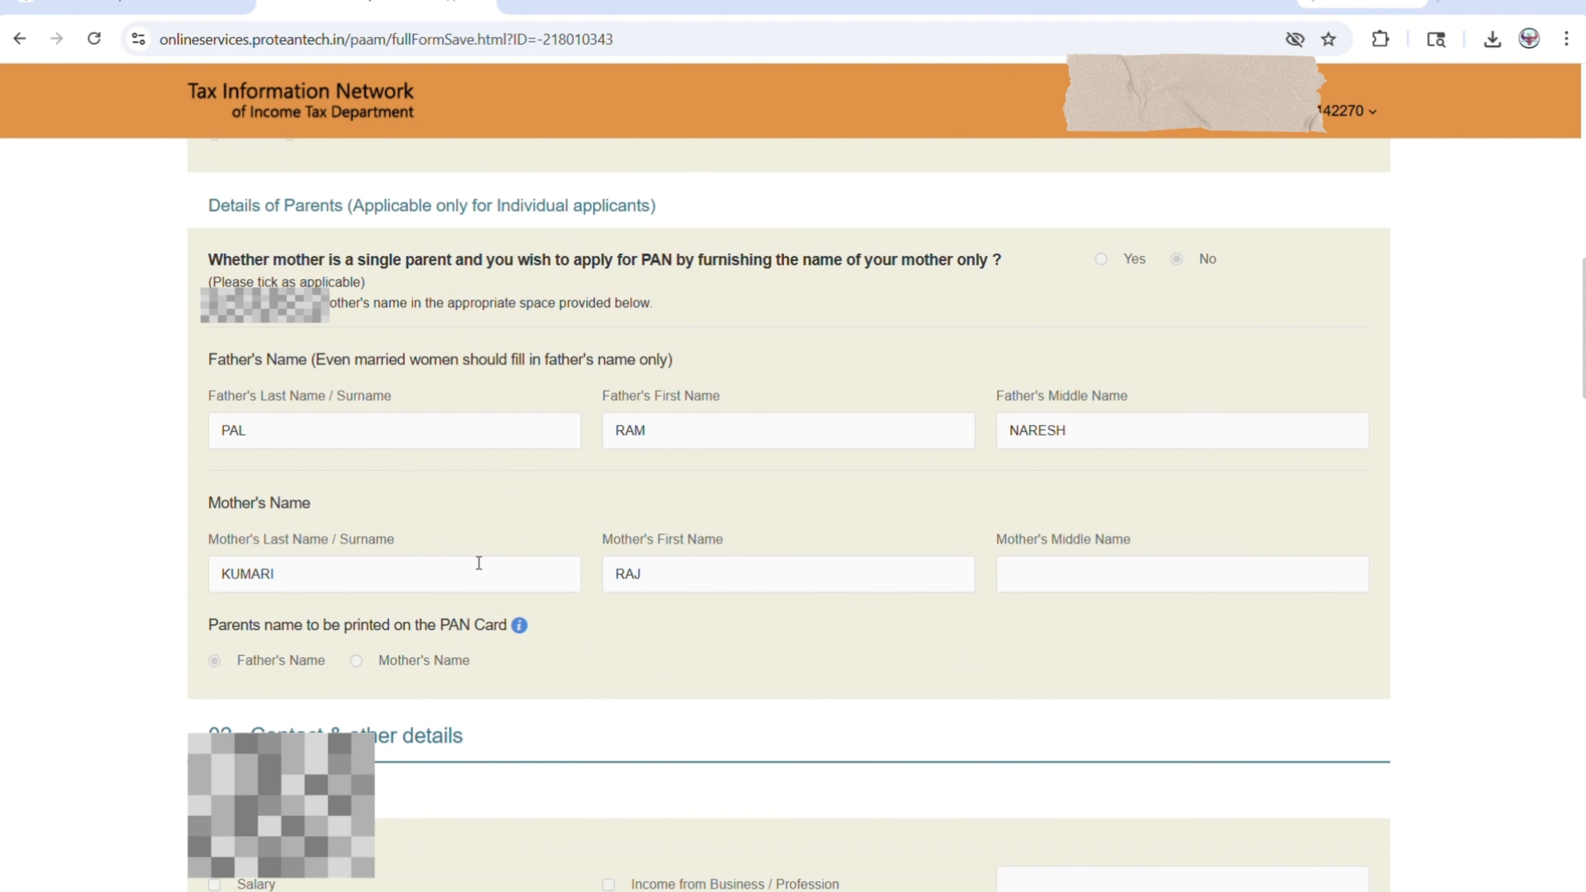
pyautogui.scroll(-15, 389, 568)
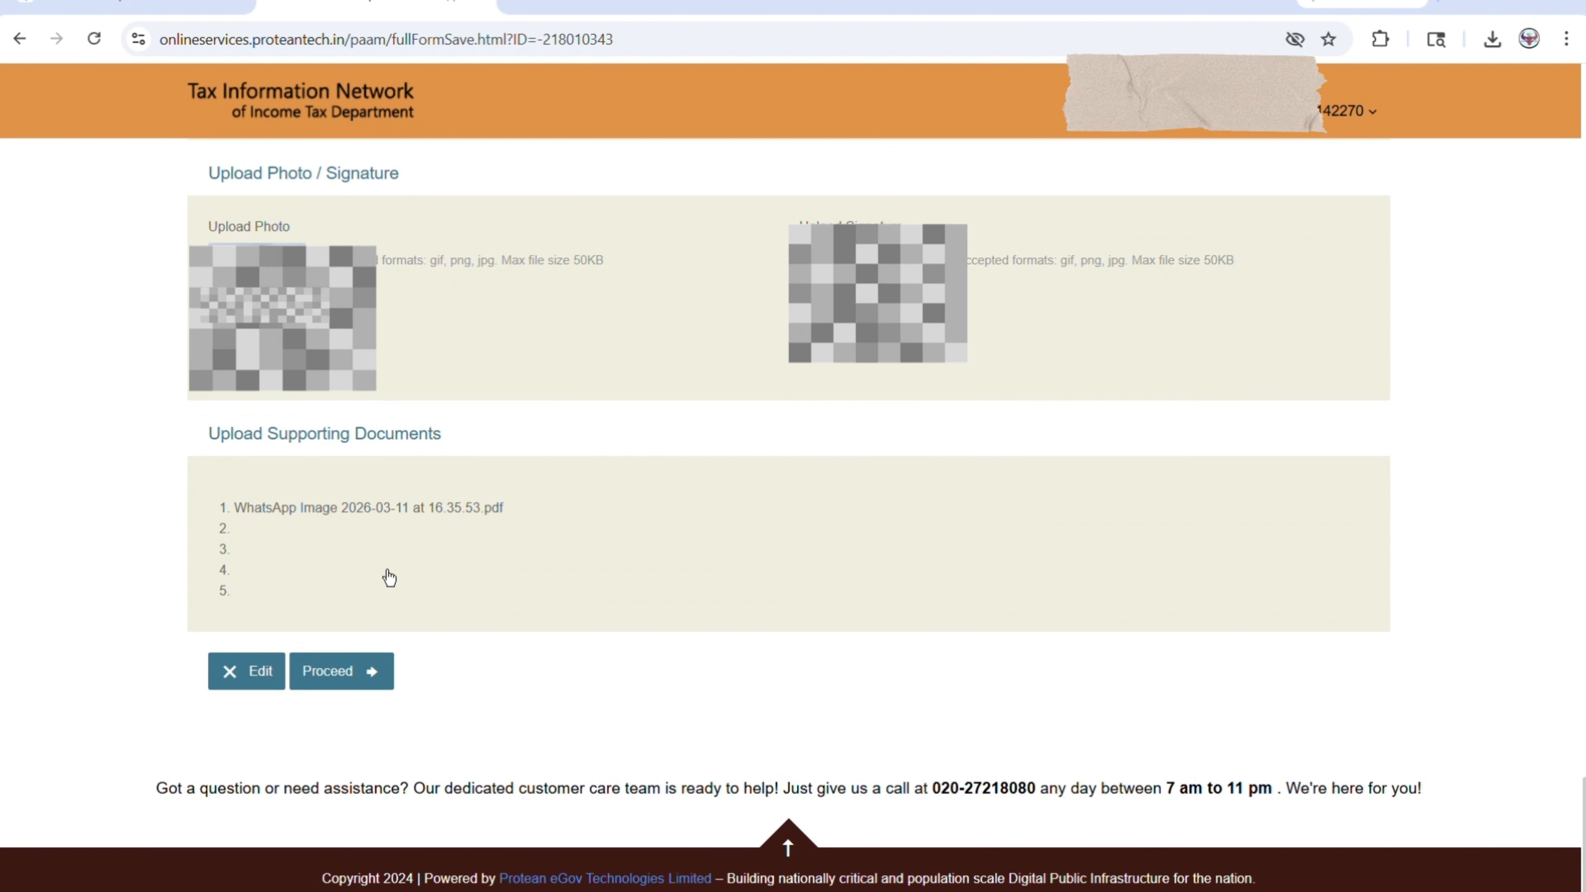
pyautogui.click(340, 671)
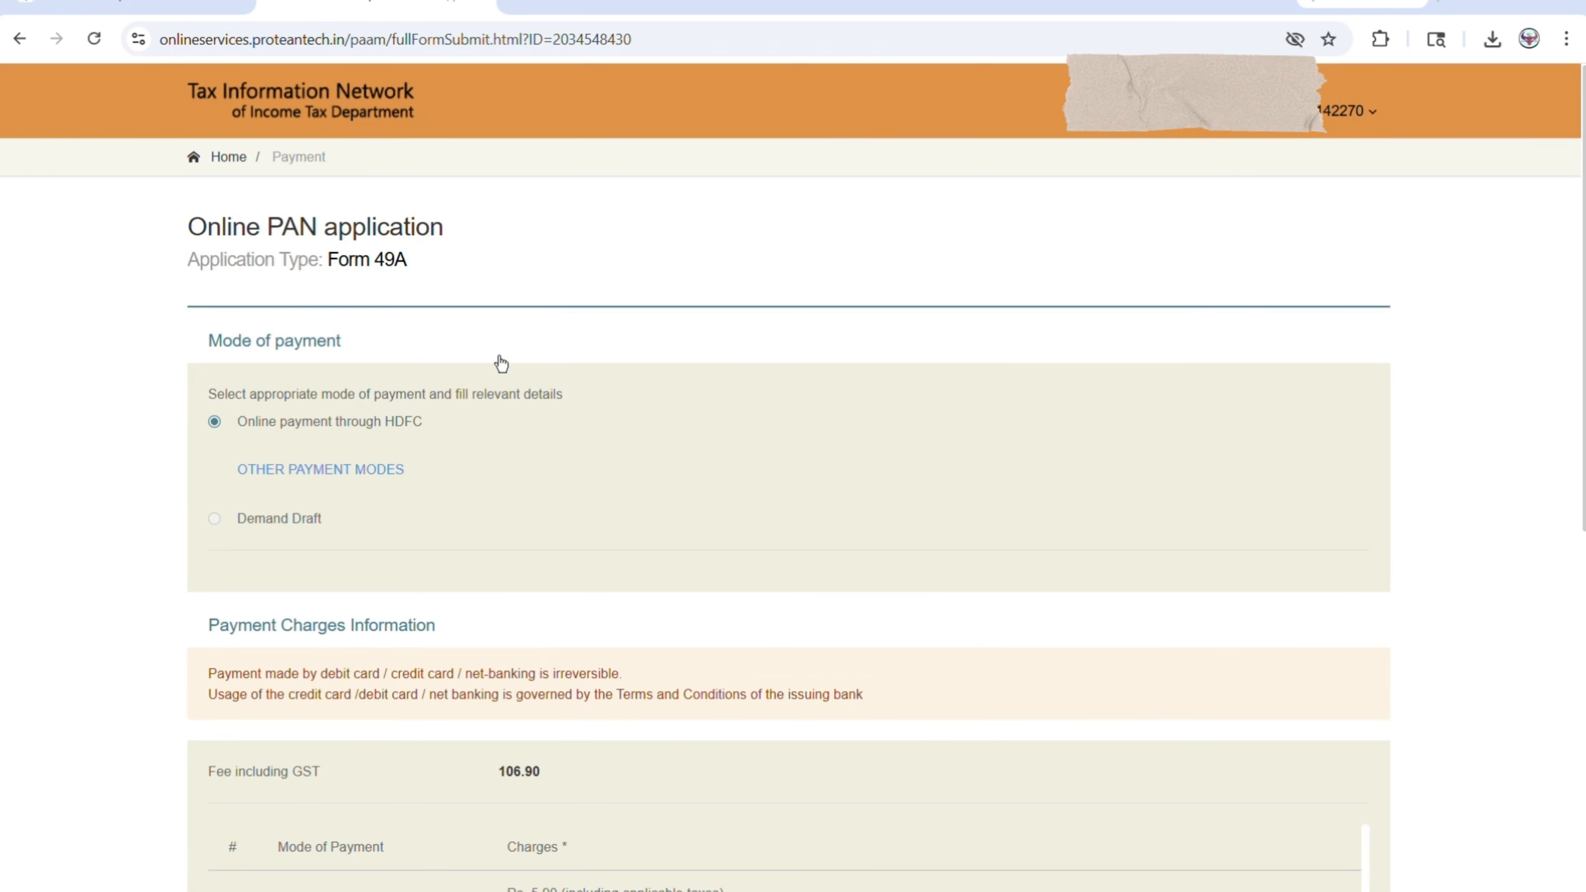
# Switch the payment mode from HDFC to online payment through PAYTM.
pyautogui.scroll(-1, 444, 430)
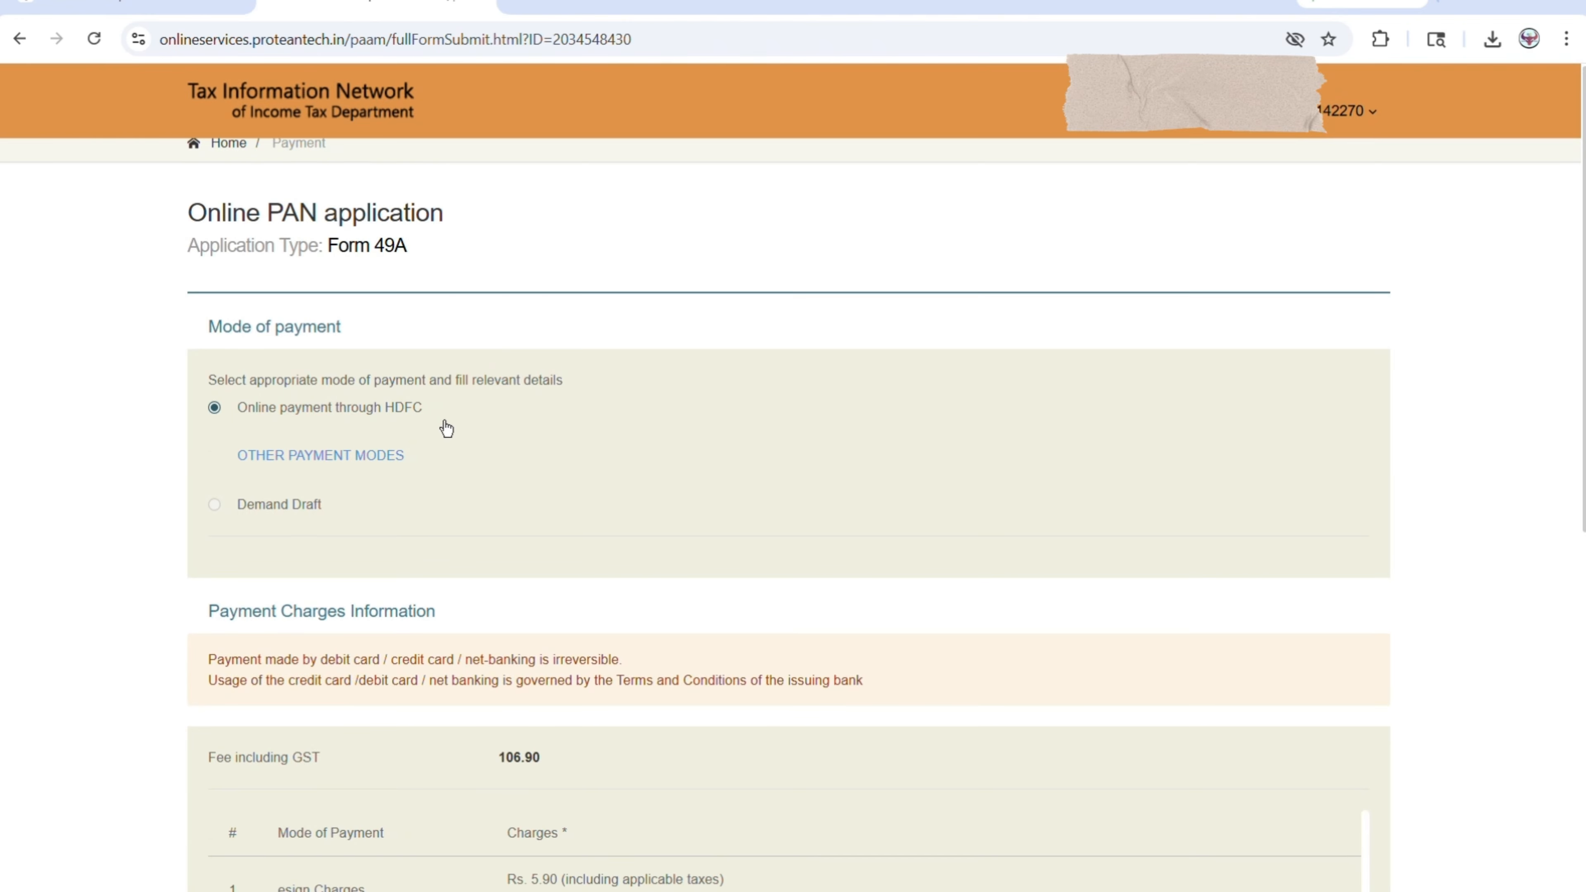
pyautogui.scroll(-1, 446, 429)
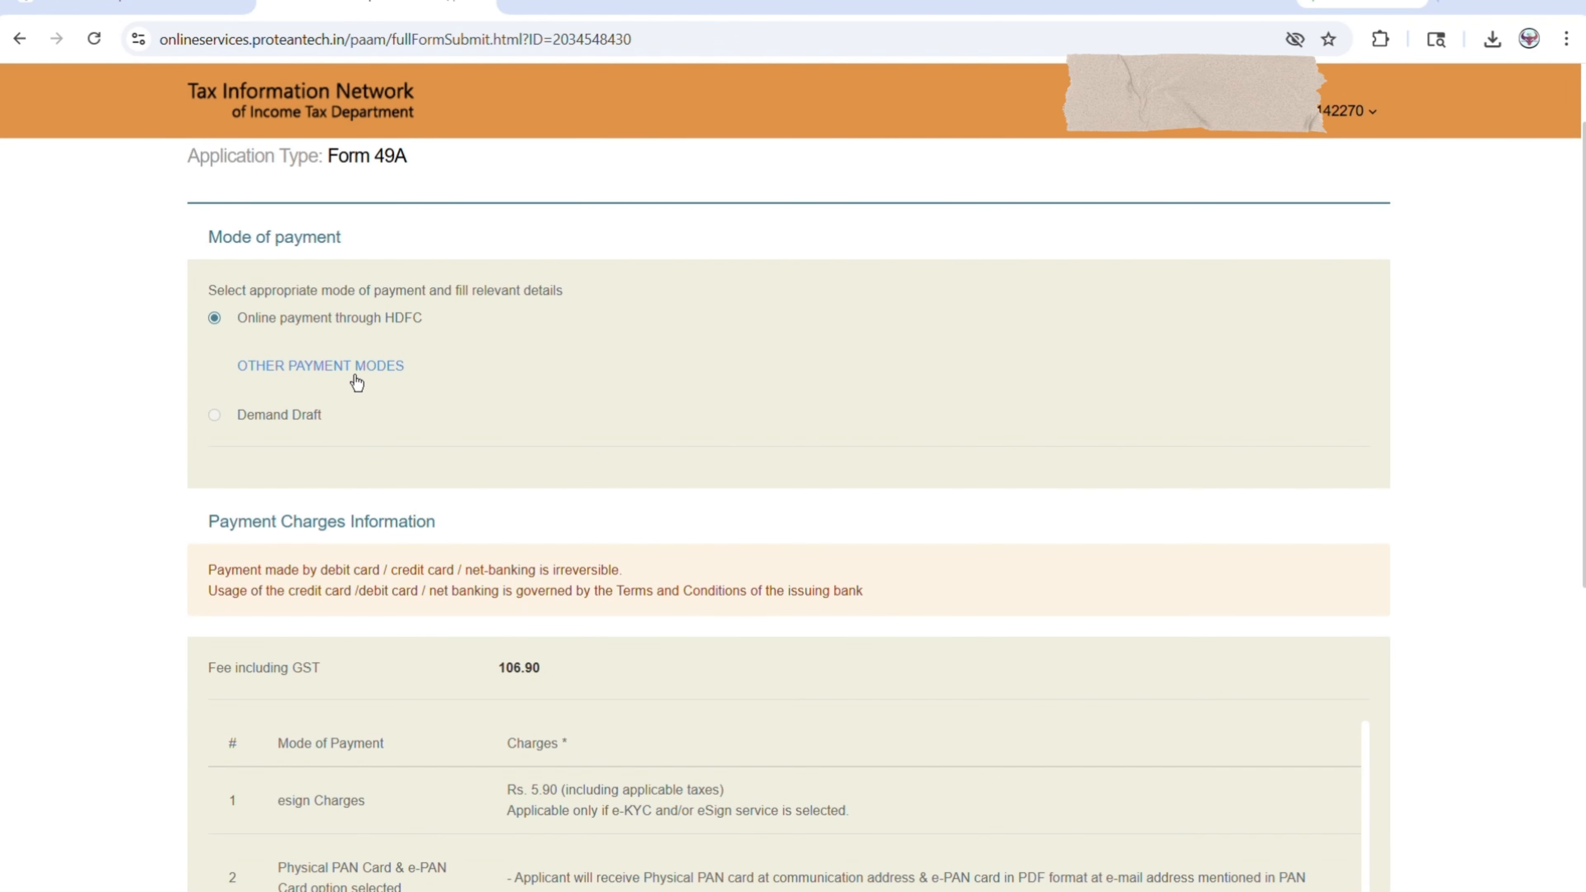
pyautogui.scroll(-6, 435, 429)
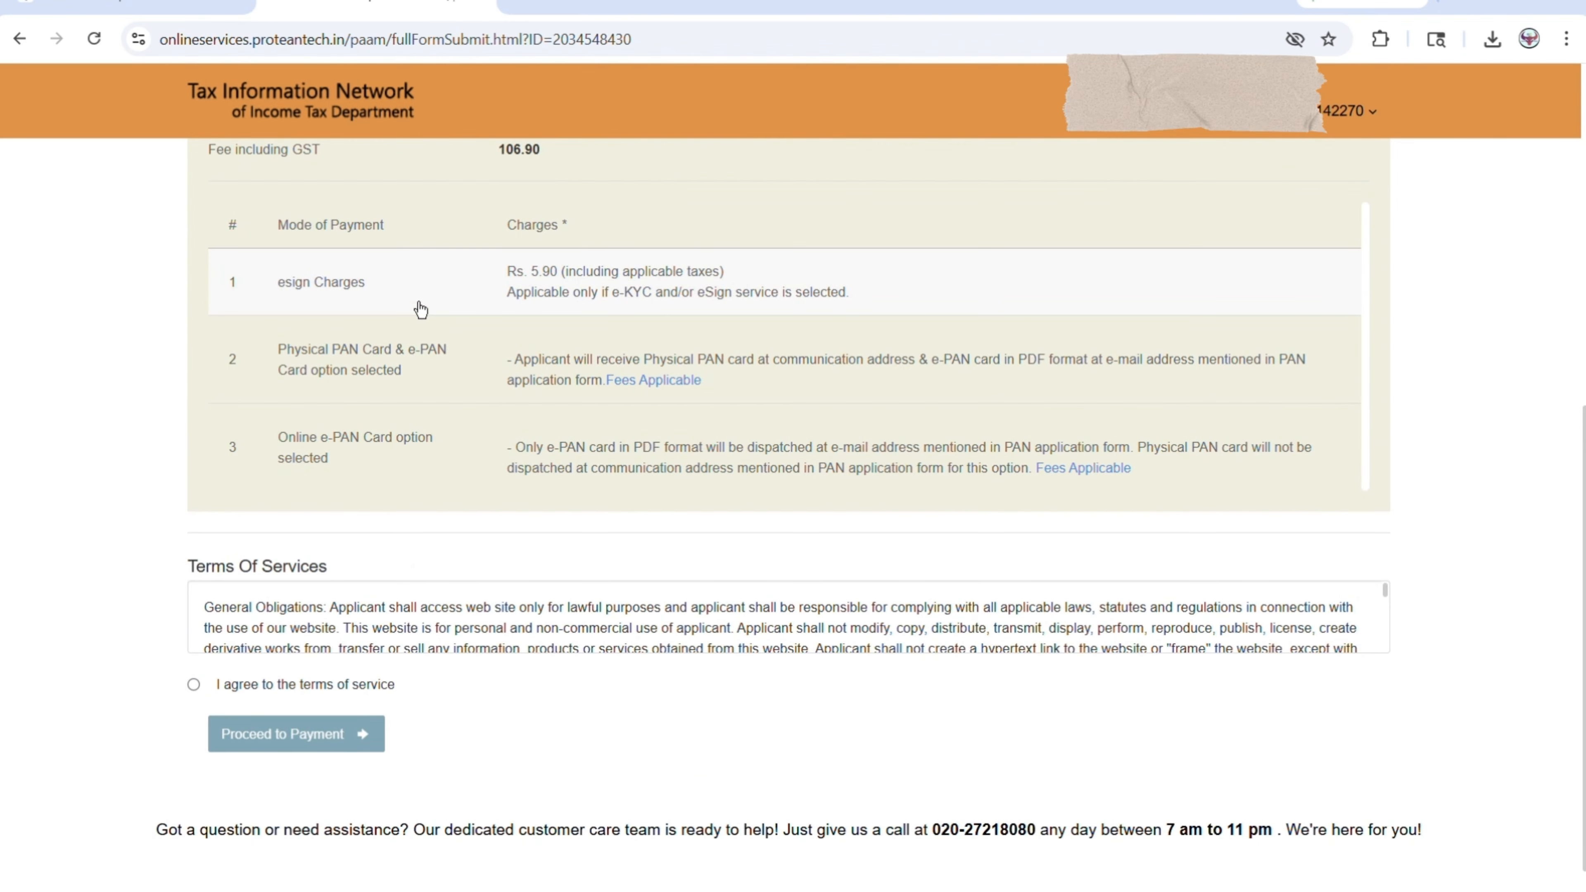
pyautogui.scroll(7, 440, 247)
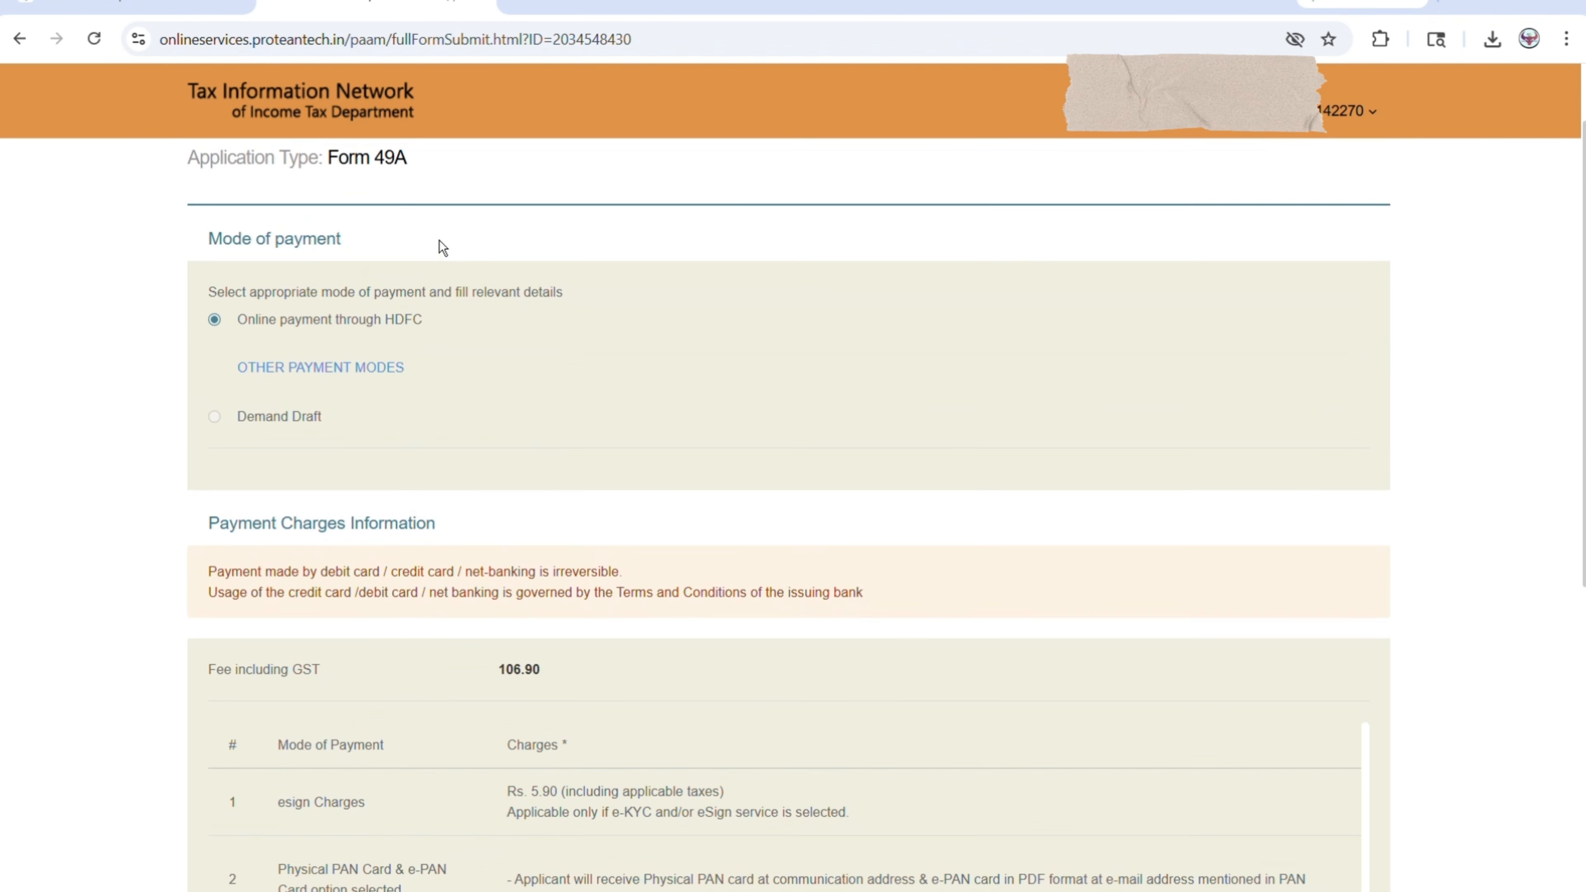
pyautogui.click(369, 469)
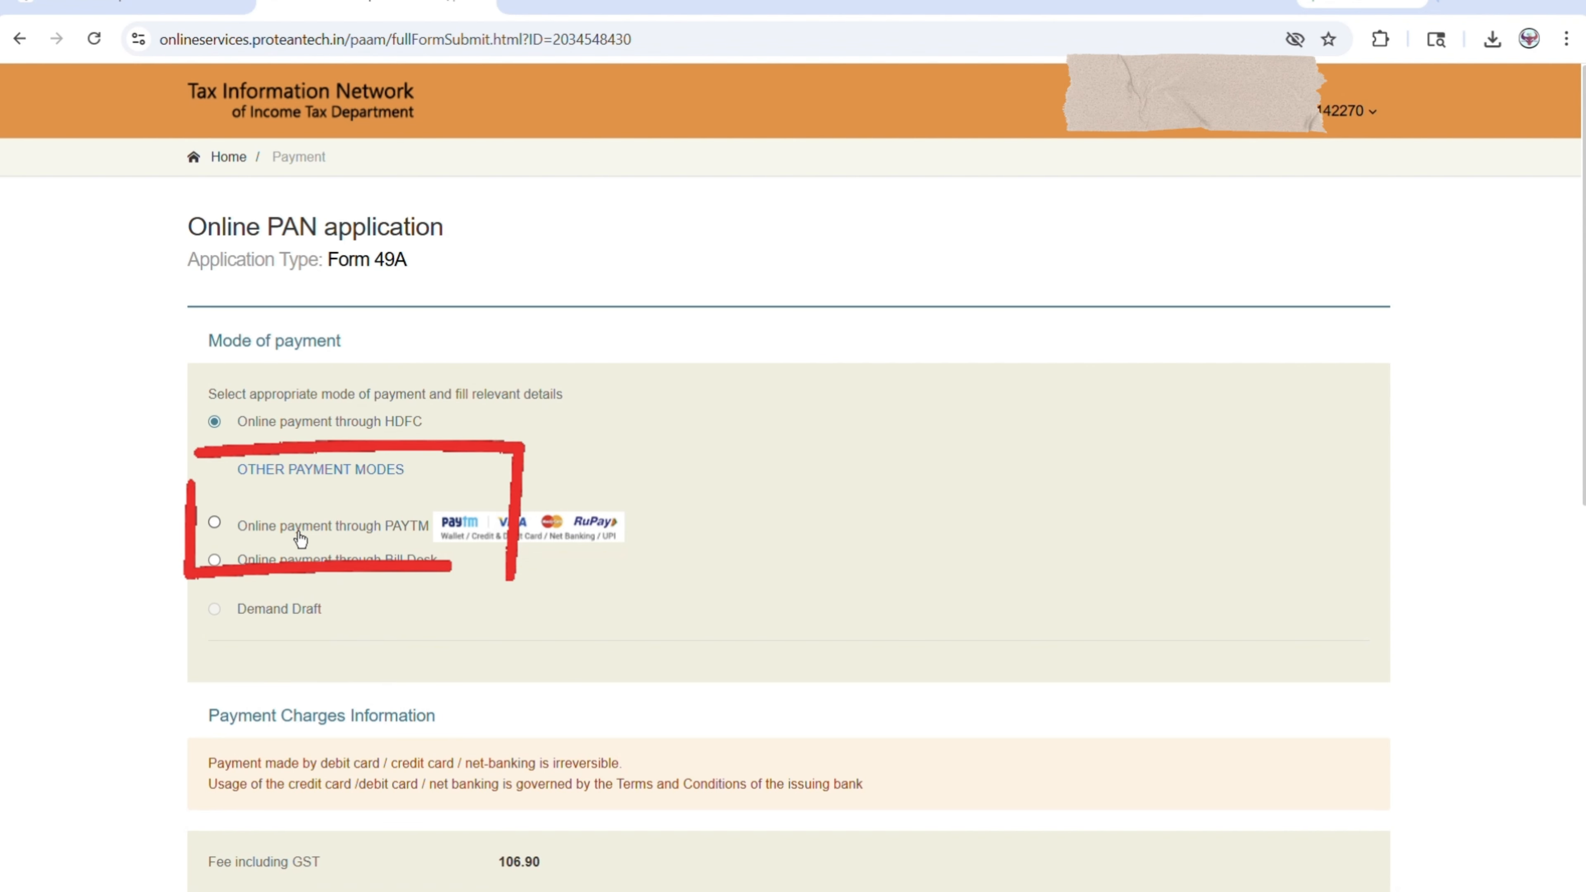
pyautogui.click(338, 533)
# Accept the terms of service at the bottom of the Payment page.
pyautogui.scroll(-3, 365, 553)
pyautogui.scroll(-2, 444, 425)
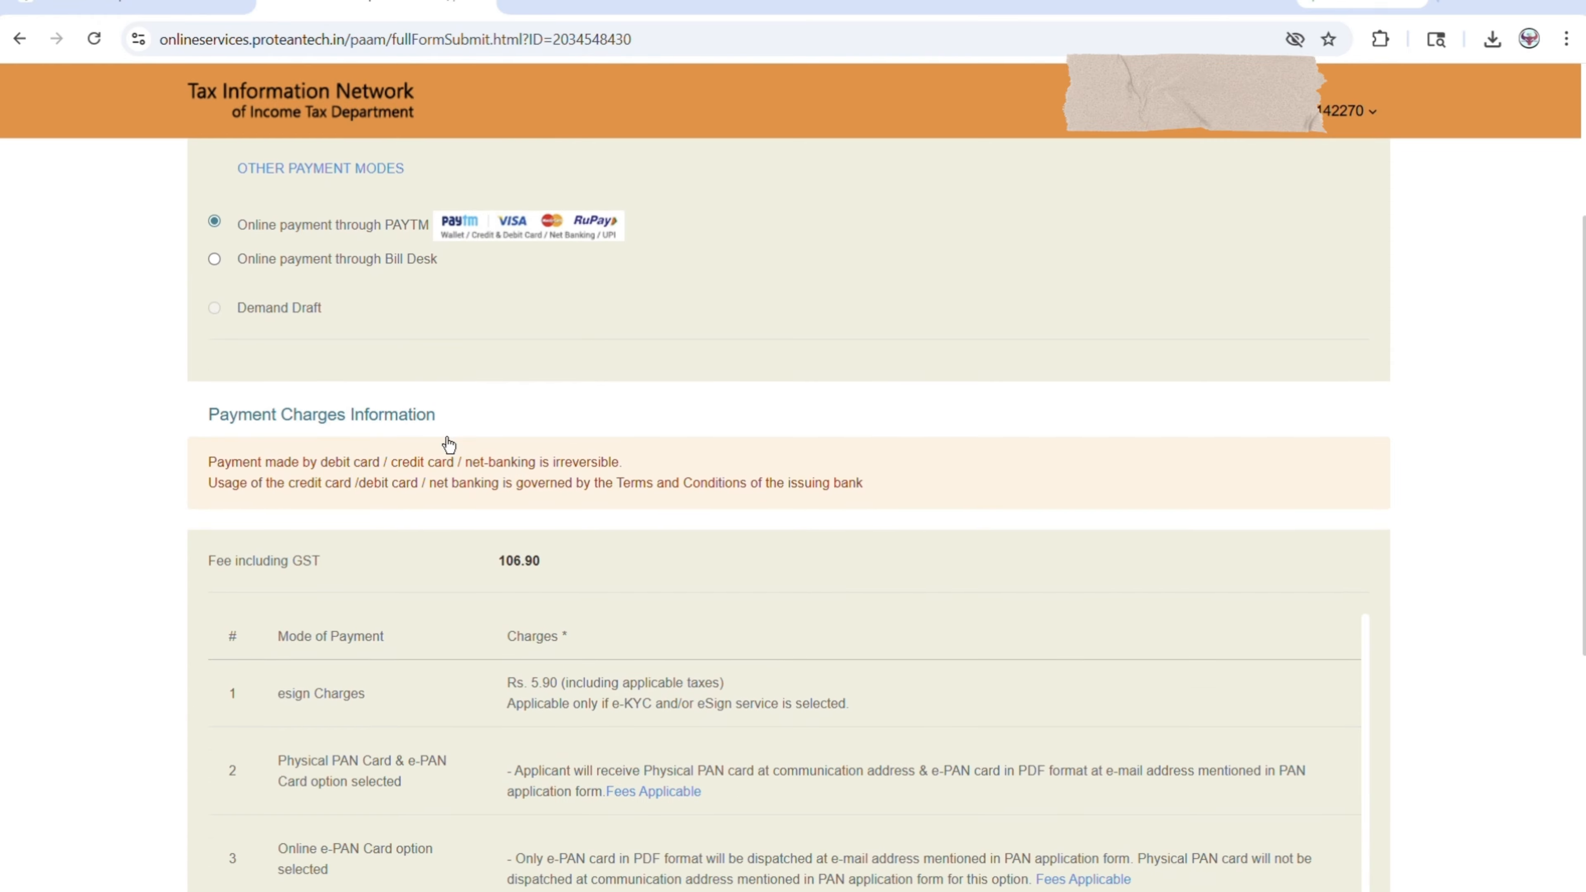
pyautogui.scroll(-2, 447, 445)
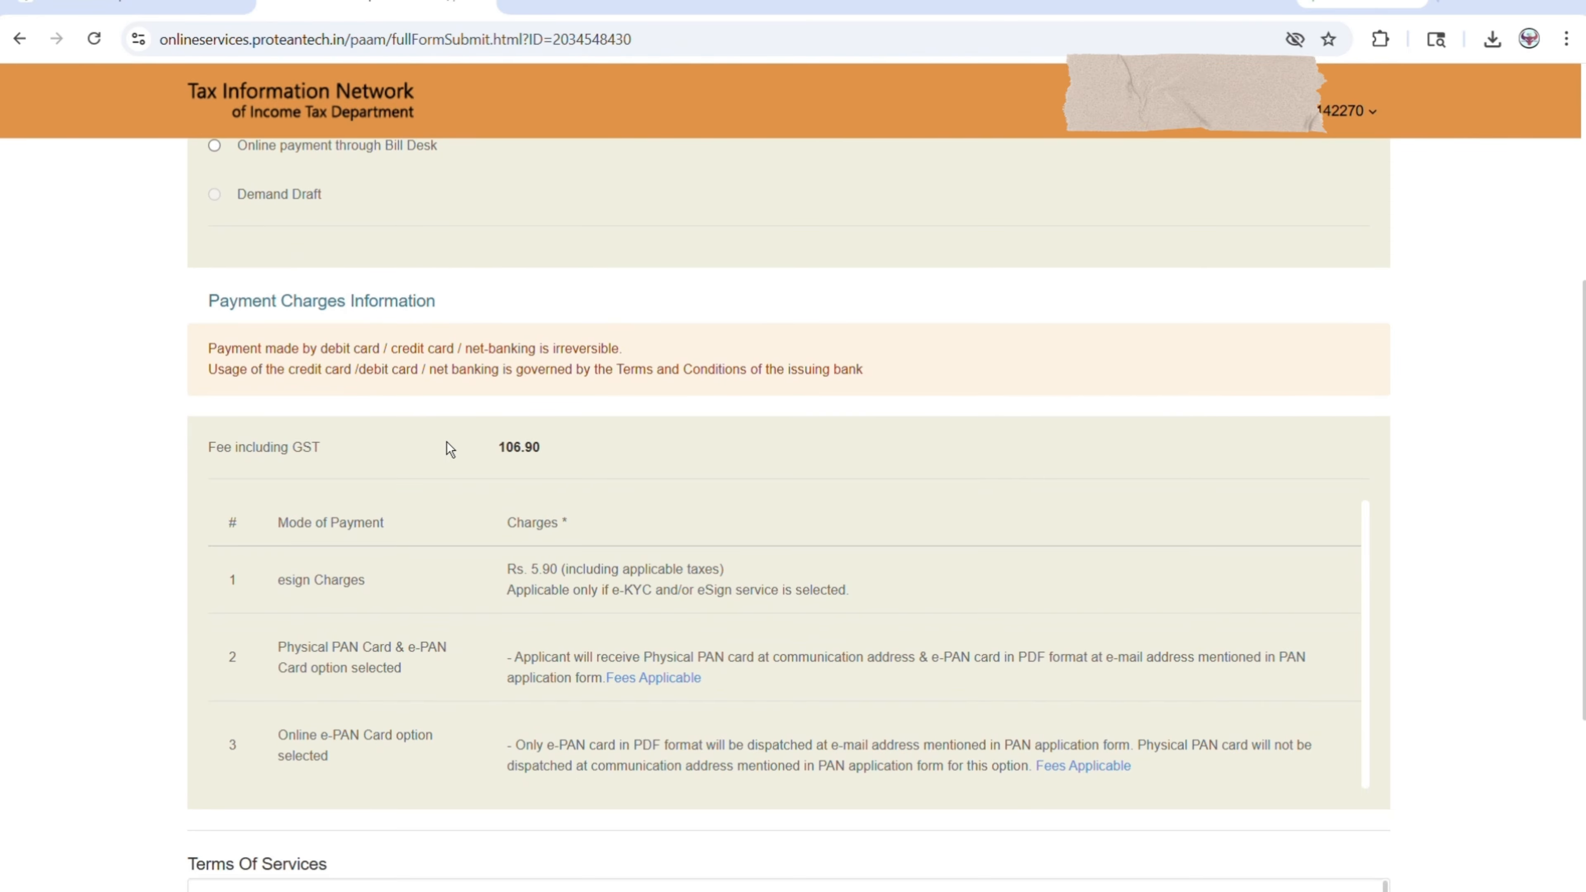
pyautogui.scroll(-1, 441, 462)
pyautogui.scroll(-2, 442, 476)
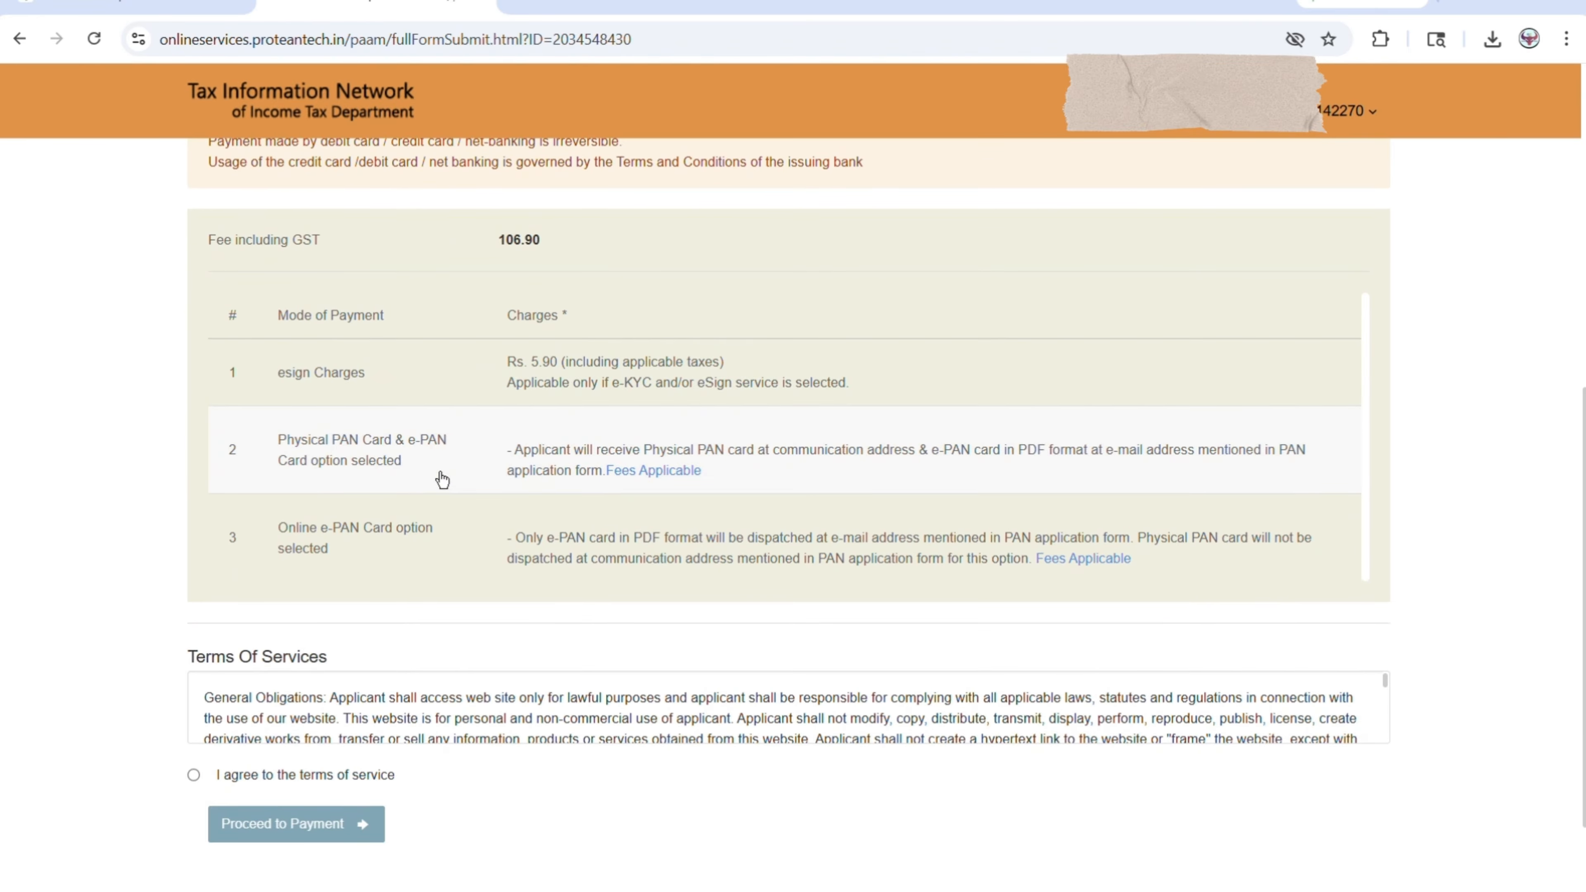
pyautogui.scroll(-2, 442, 480)
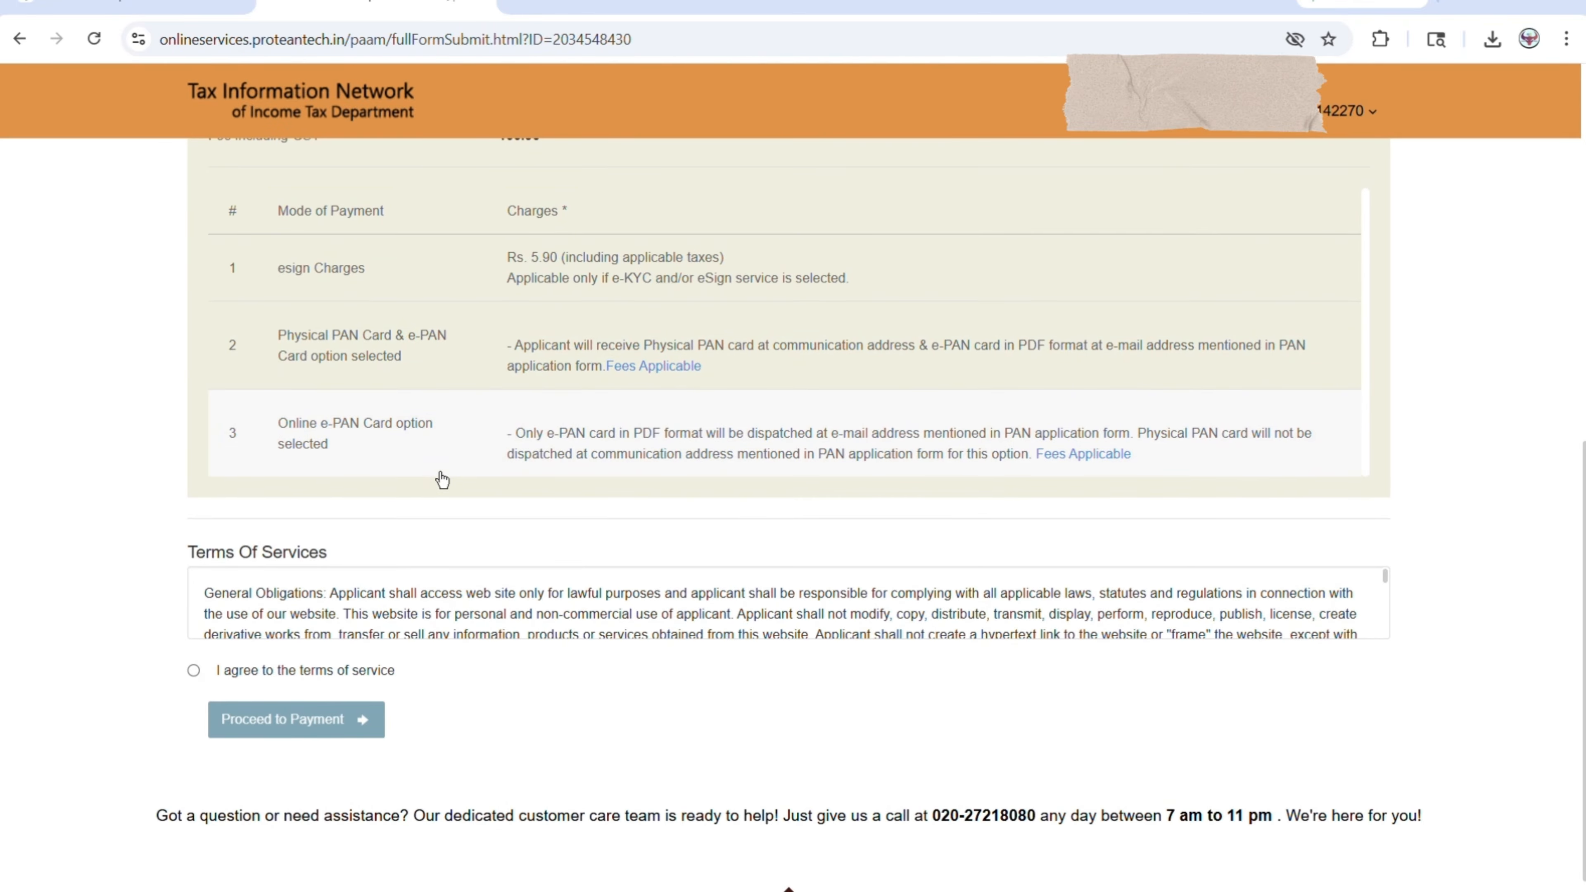
pyautogui.scroll(-1, 438, 476)
pyautogui.click(193, 603)
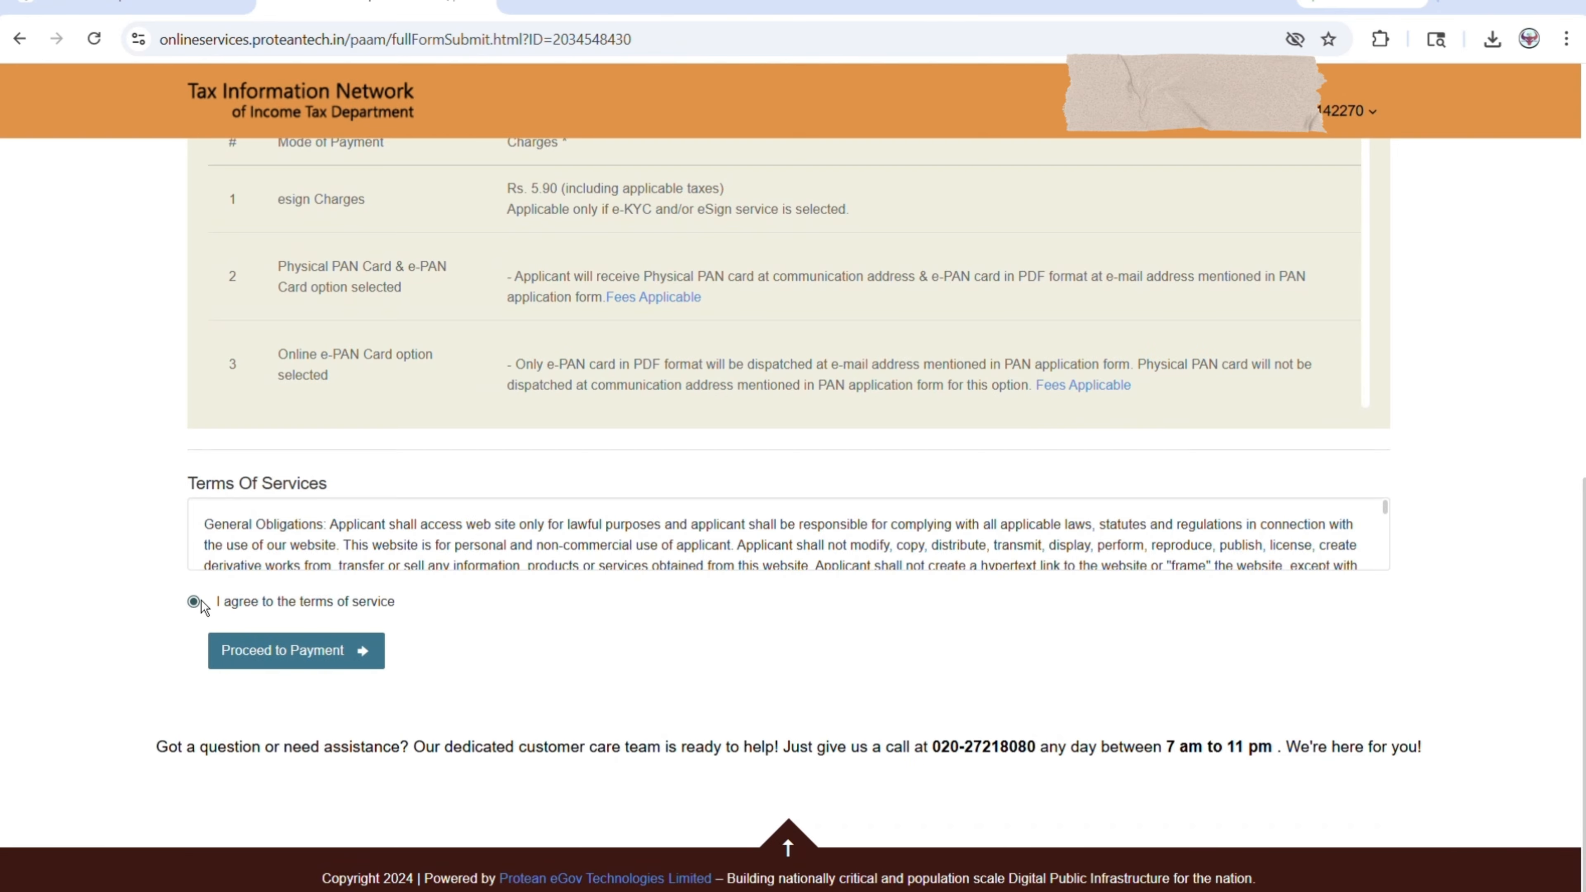
pyautogui.scroll(-5, 489, 550)
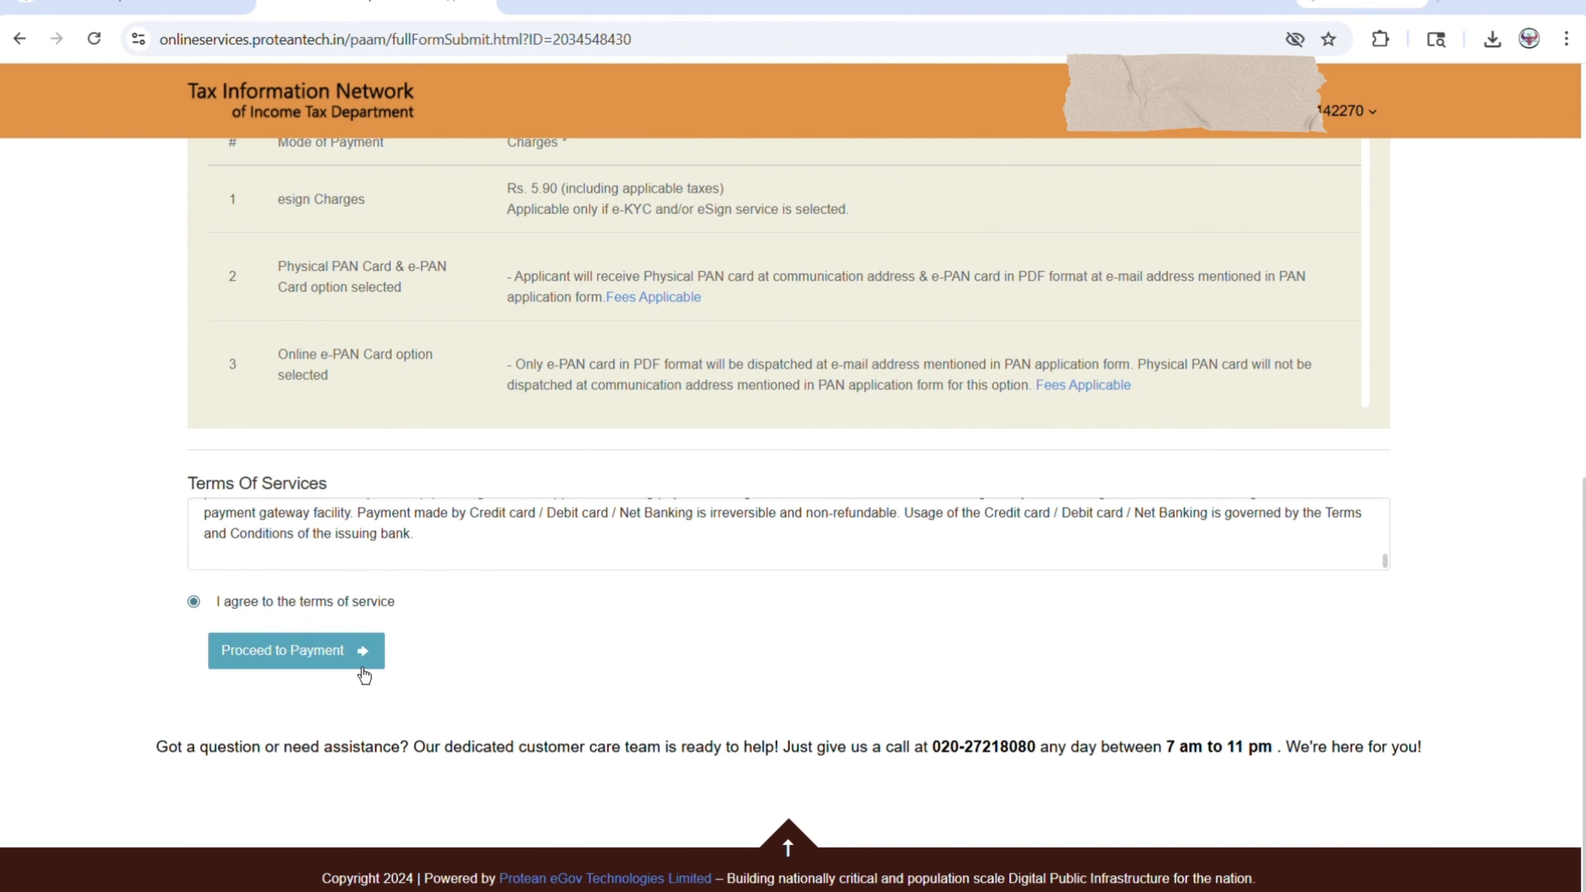
# Proceed to payment and confirm the 106.90 fee for the Paytm gateway.
pyautogui.click(298, 661)
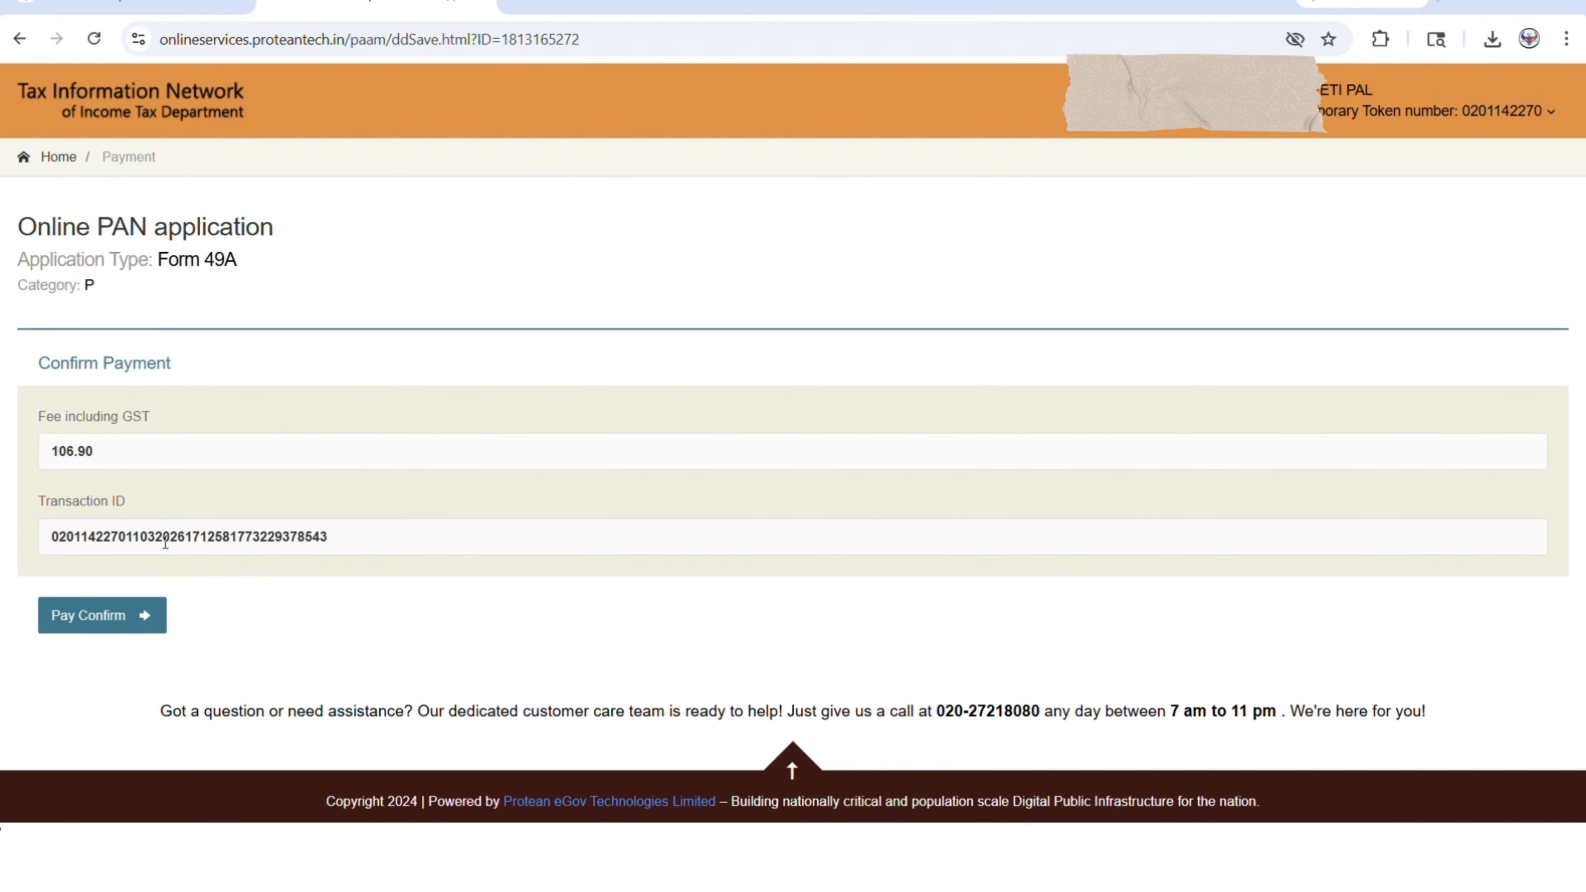
pyautogui.click(122, 615)
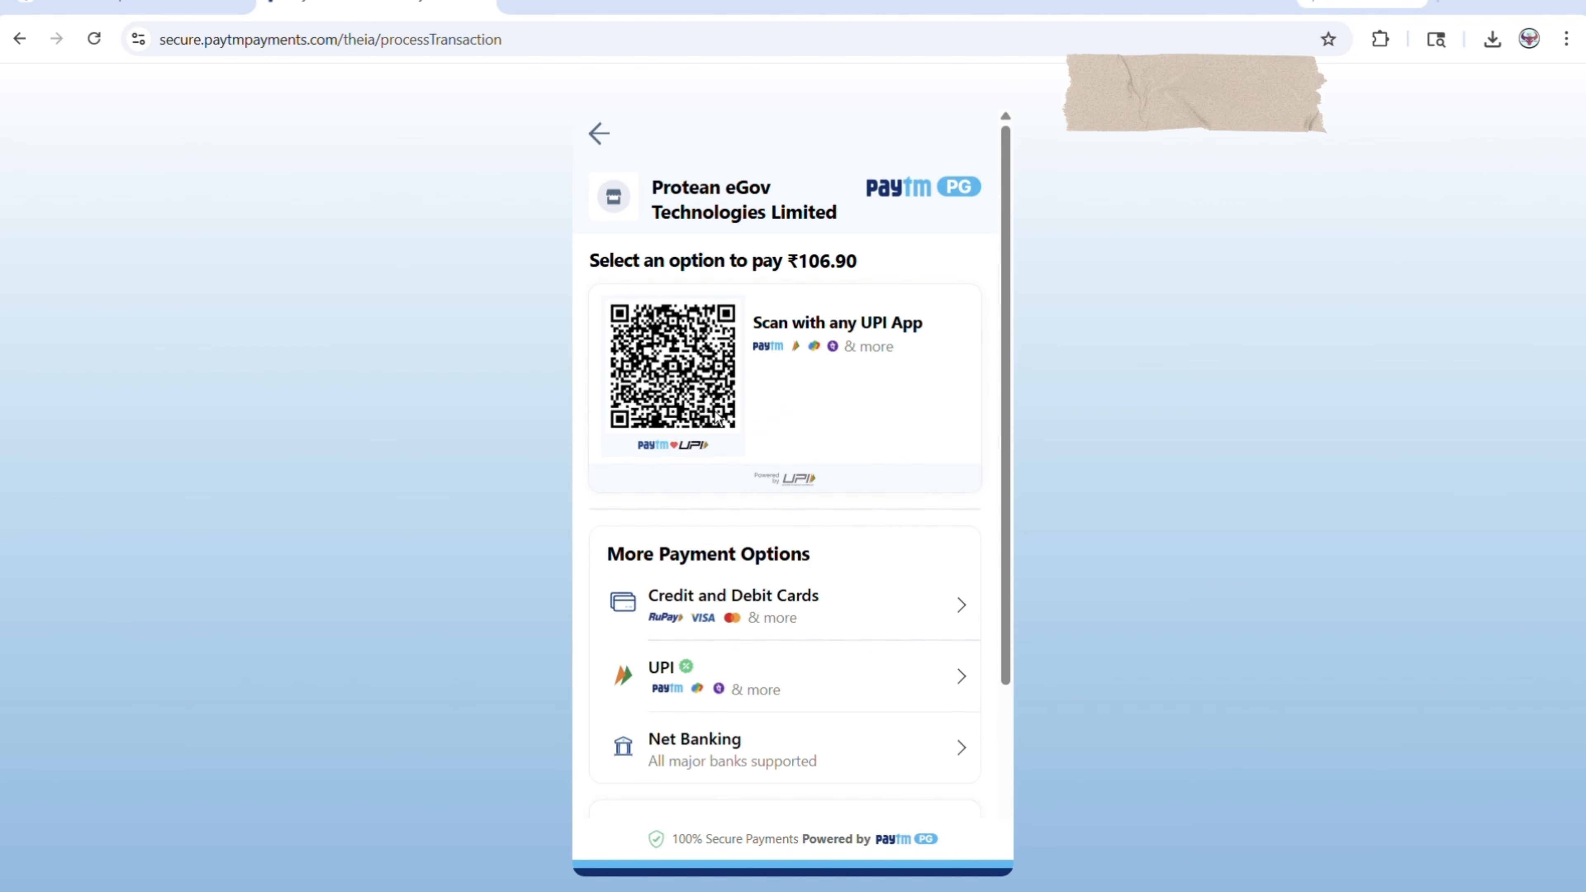
# Pay ₹106.90 via UPI by entering the payer's mobile number and sending the request.
pyautogui.scroll(-1, 776, 495)
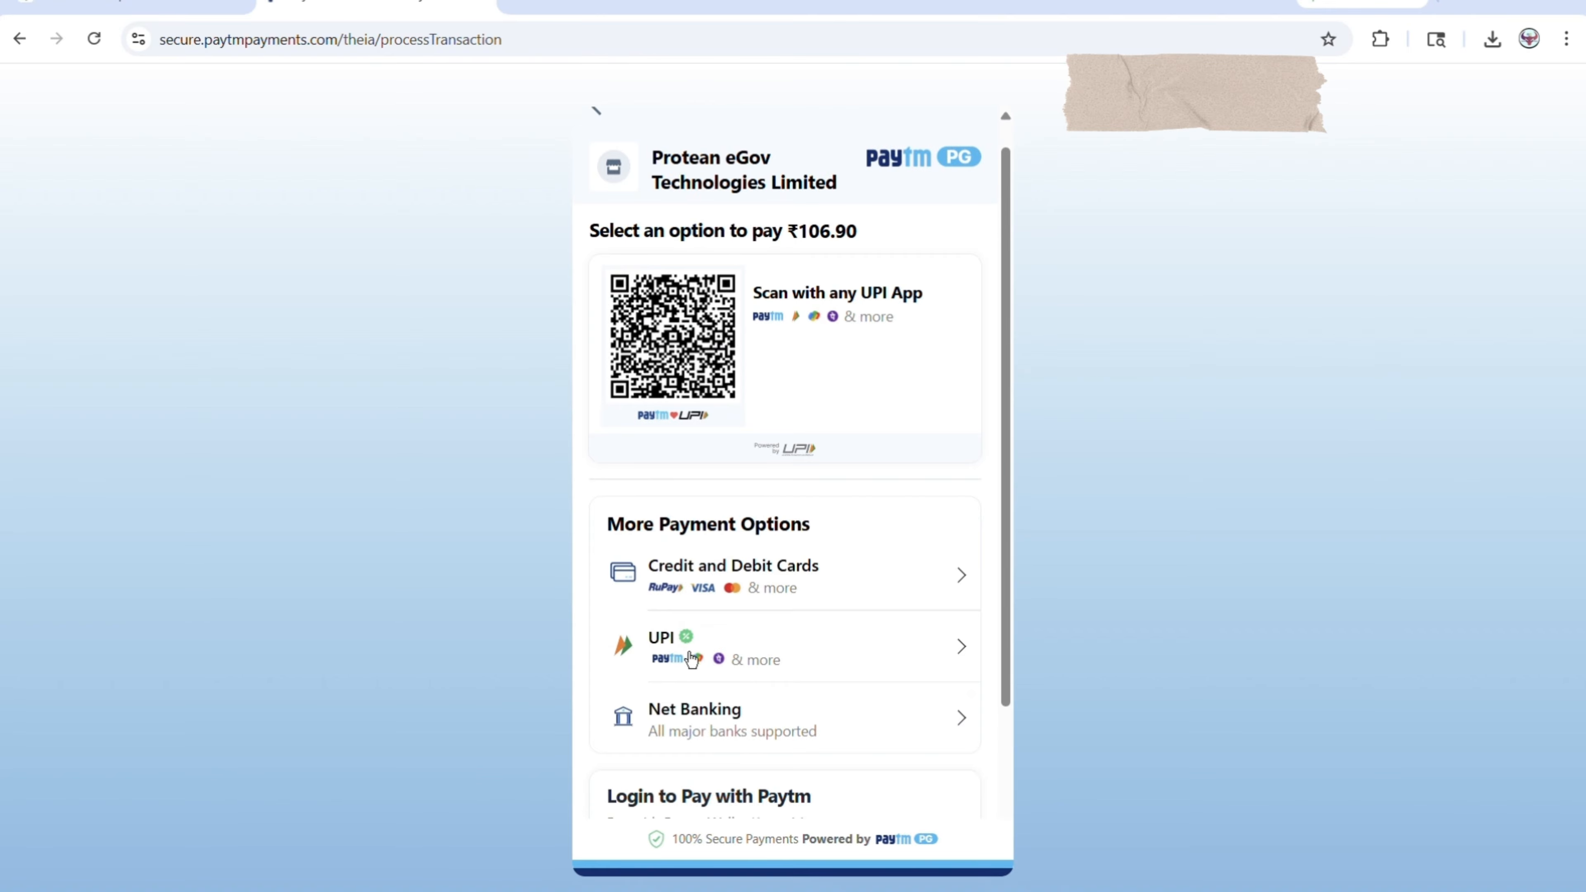
pyautogui.click(699, 653)
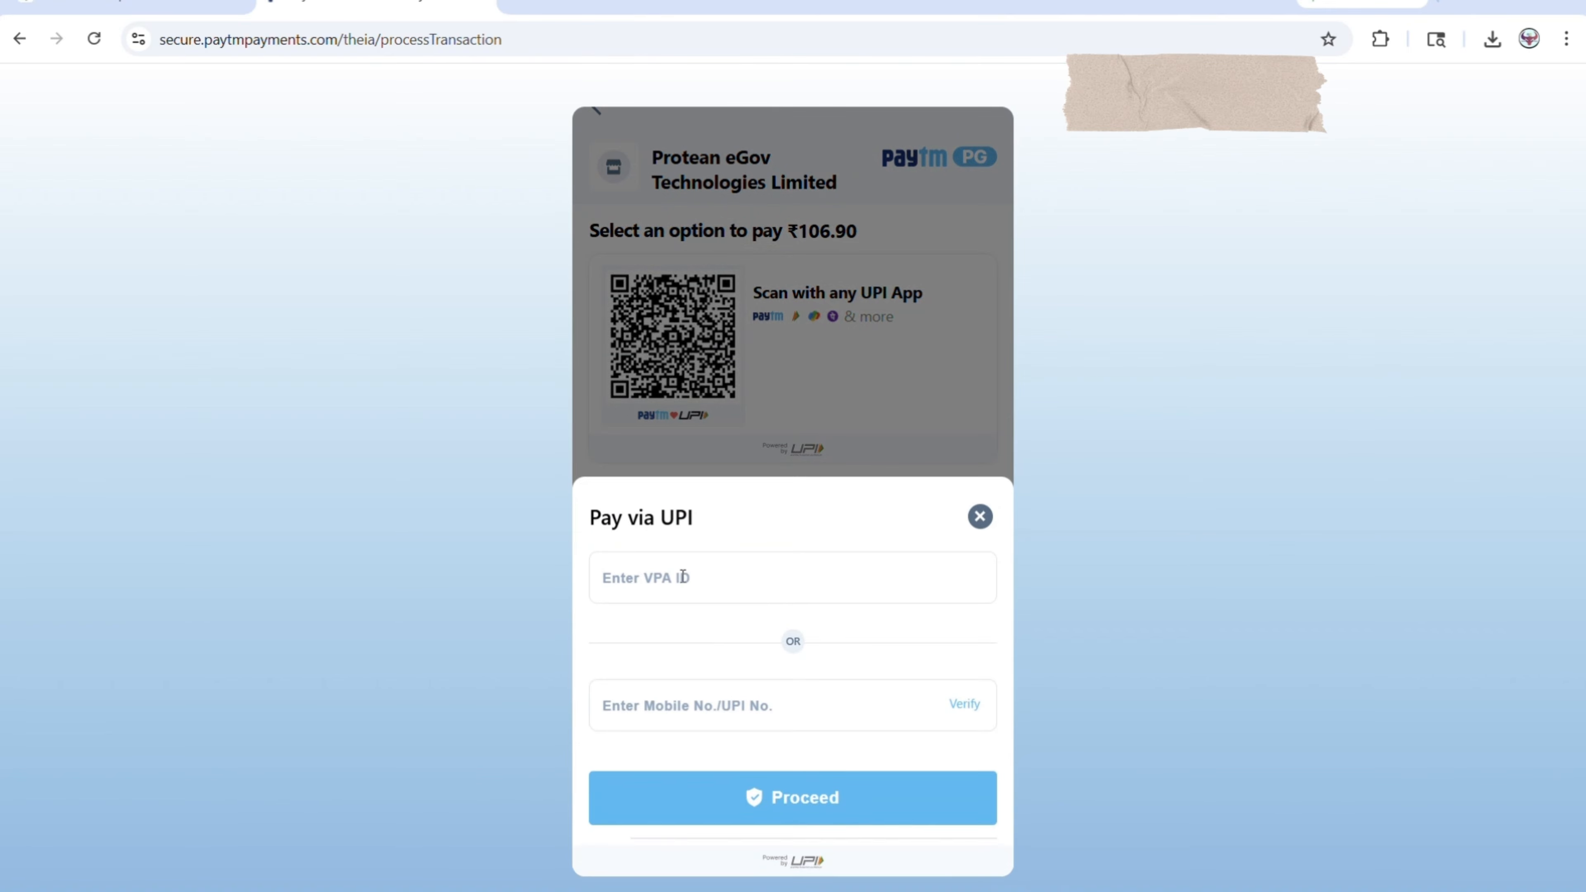
pyautogui.click(659, 712)
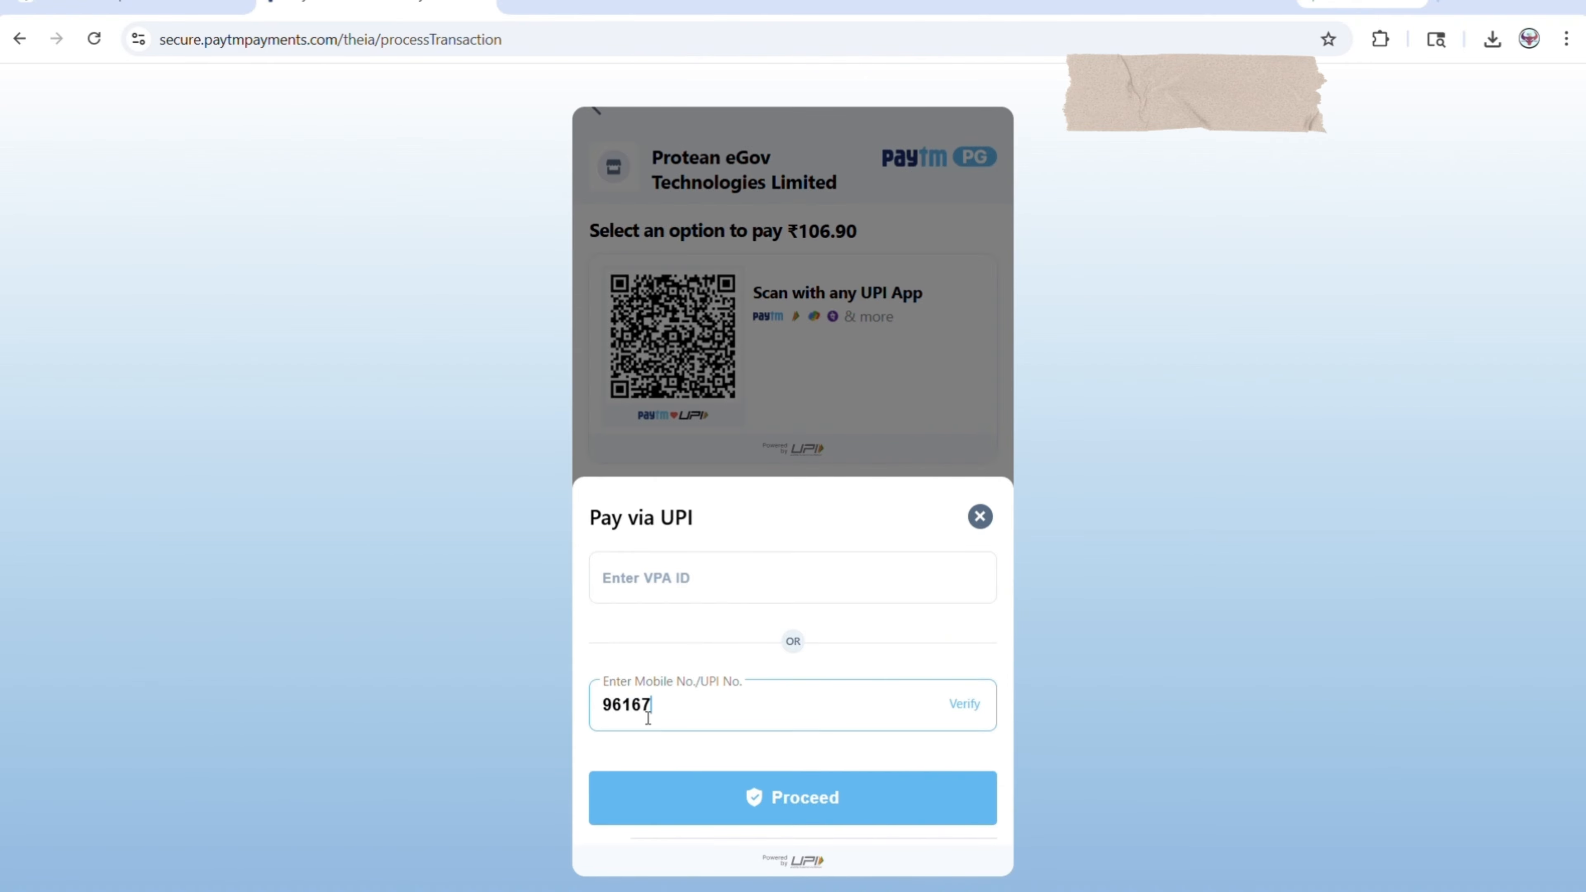
pyautogui.write('96167')
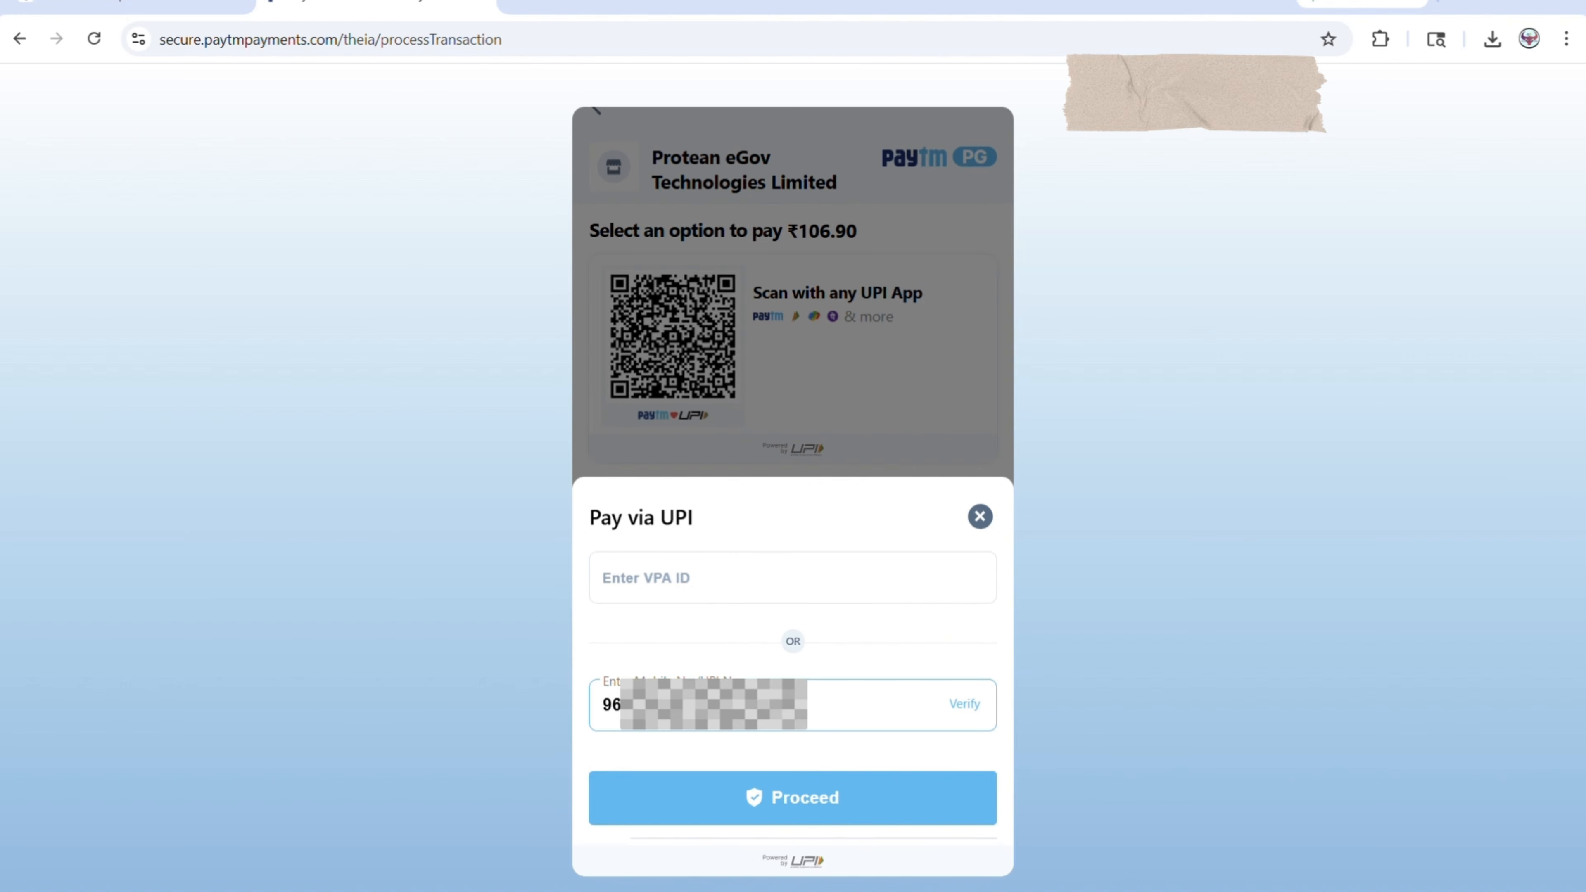
pyautogui.click(672, 810)
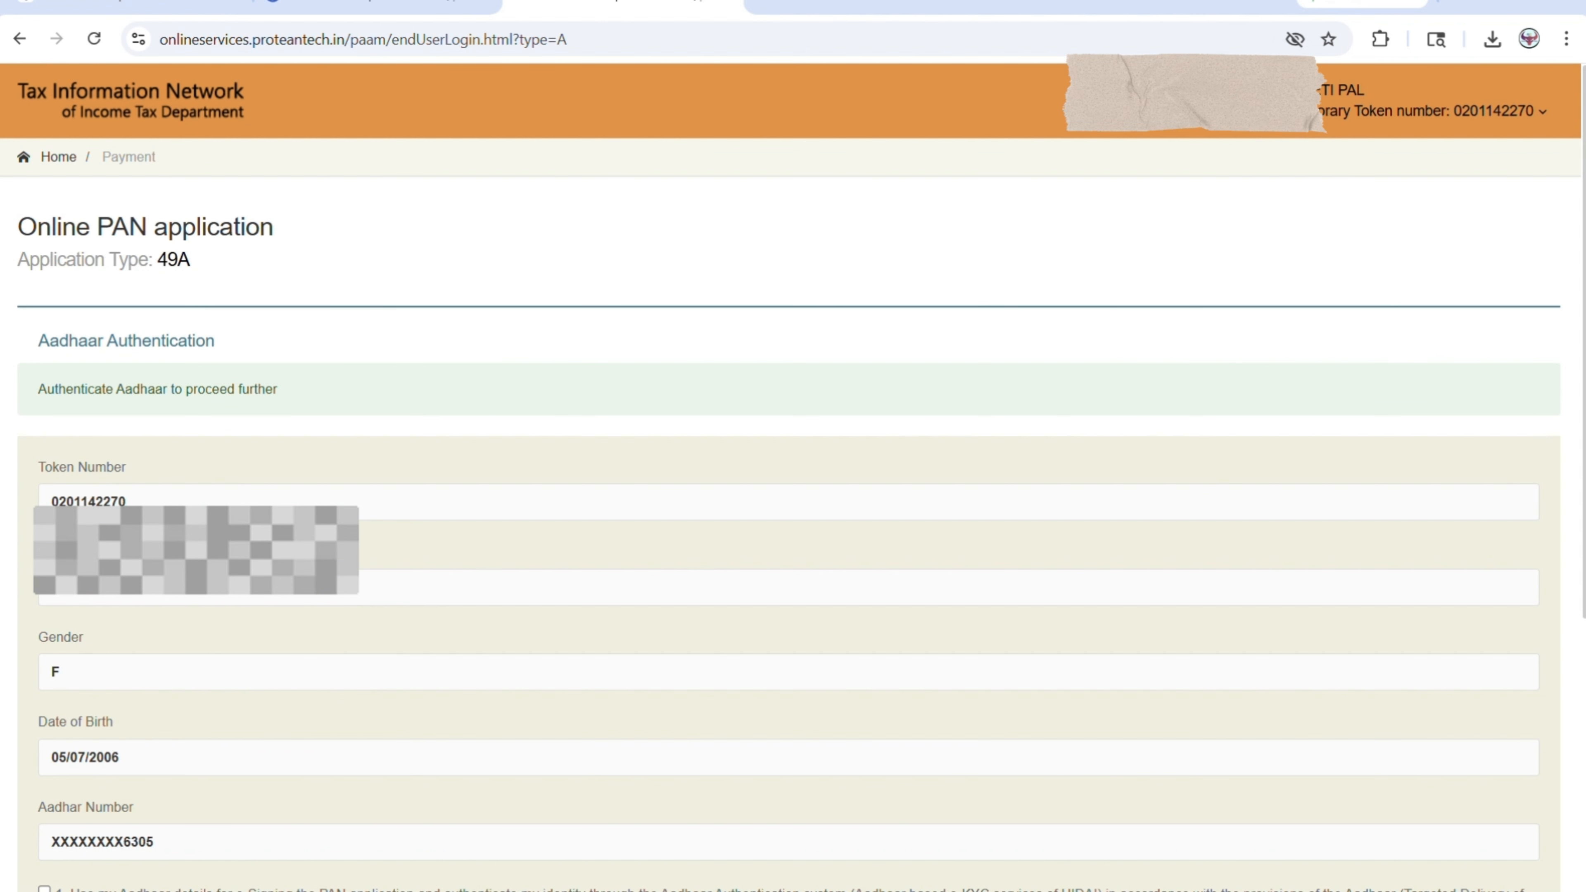
# Tick the Aadhaar e-sign consent box and authenticate the applicant's Aadhaar details.
pyautogui.scroll(-5, 336, 514)
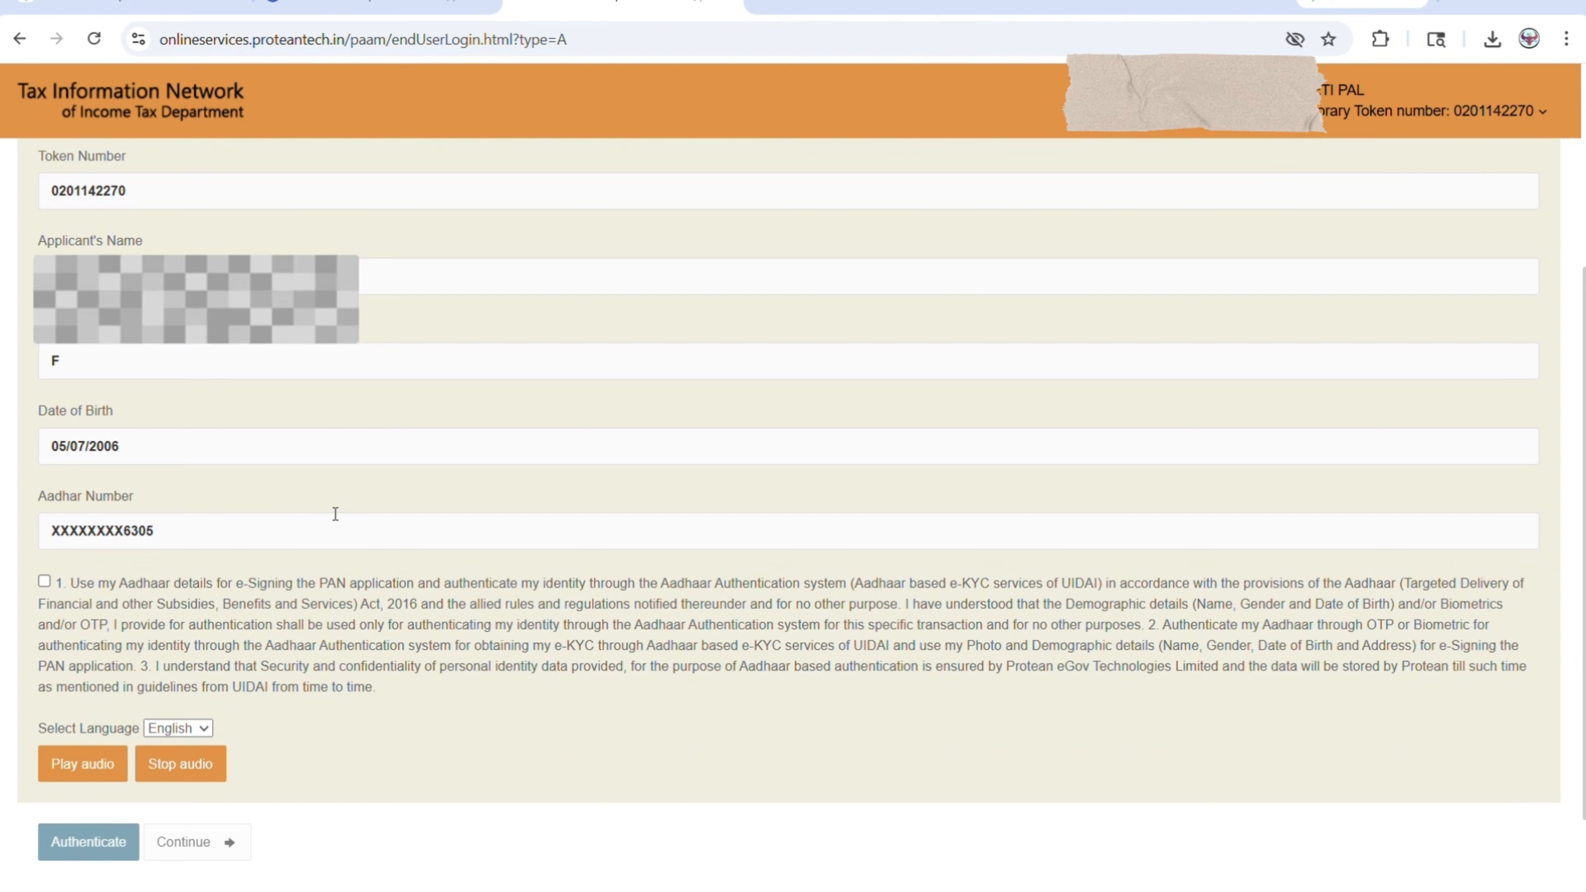
pyautogui.click(45, 582)
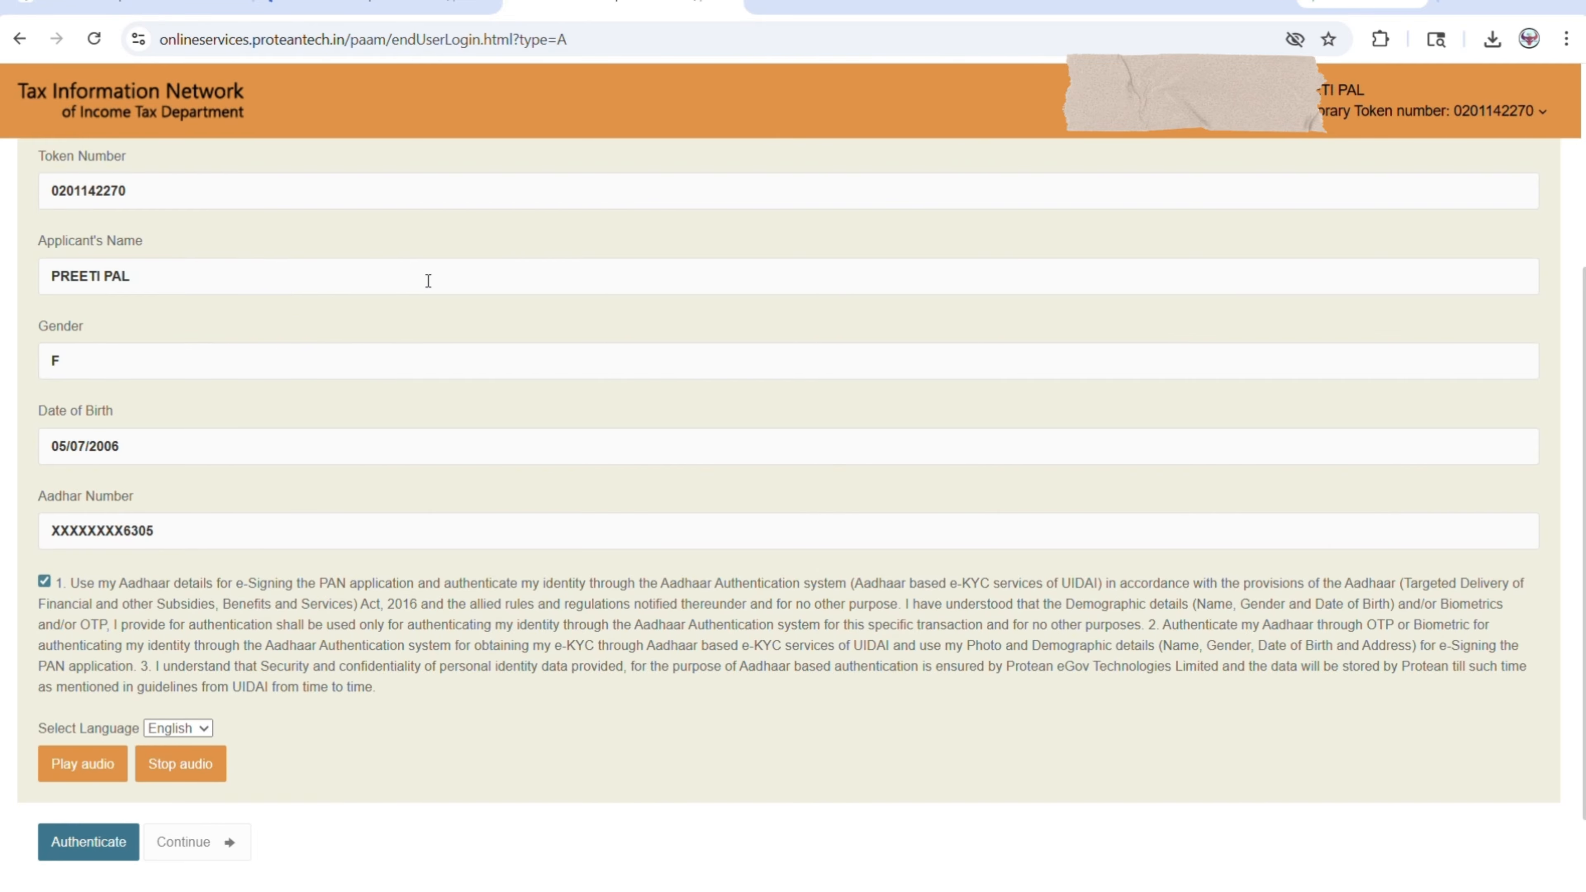
pyautogui.click(98, 847)
pyautogui.scroll(3, 269, 517)
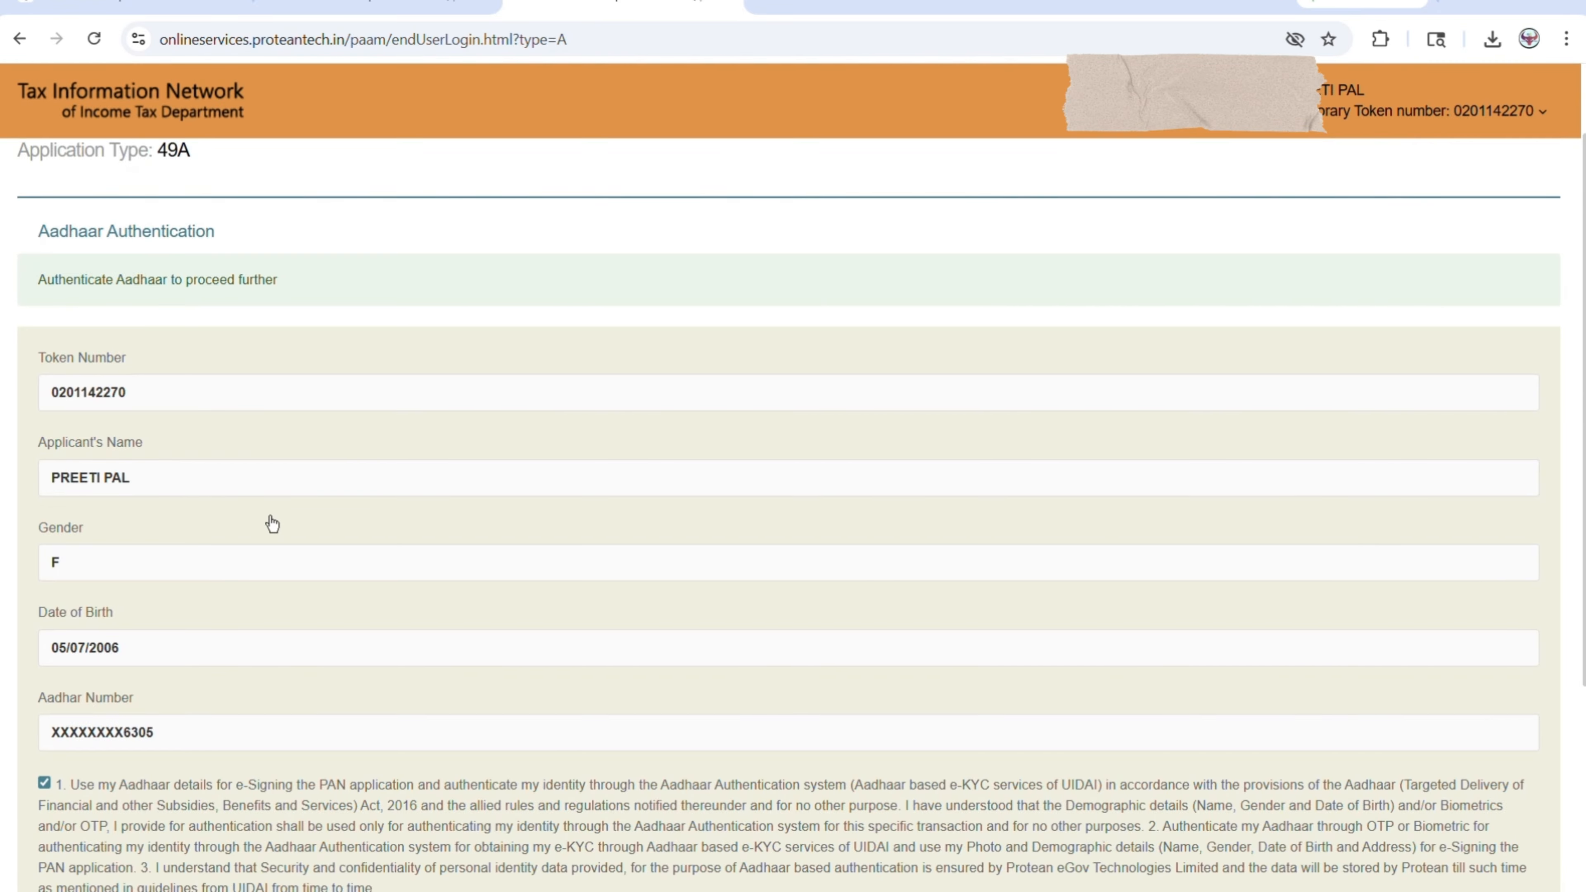
pyautogui.scroll(-3, 272, 523)
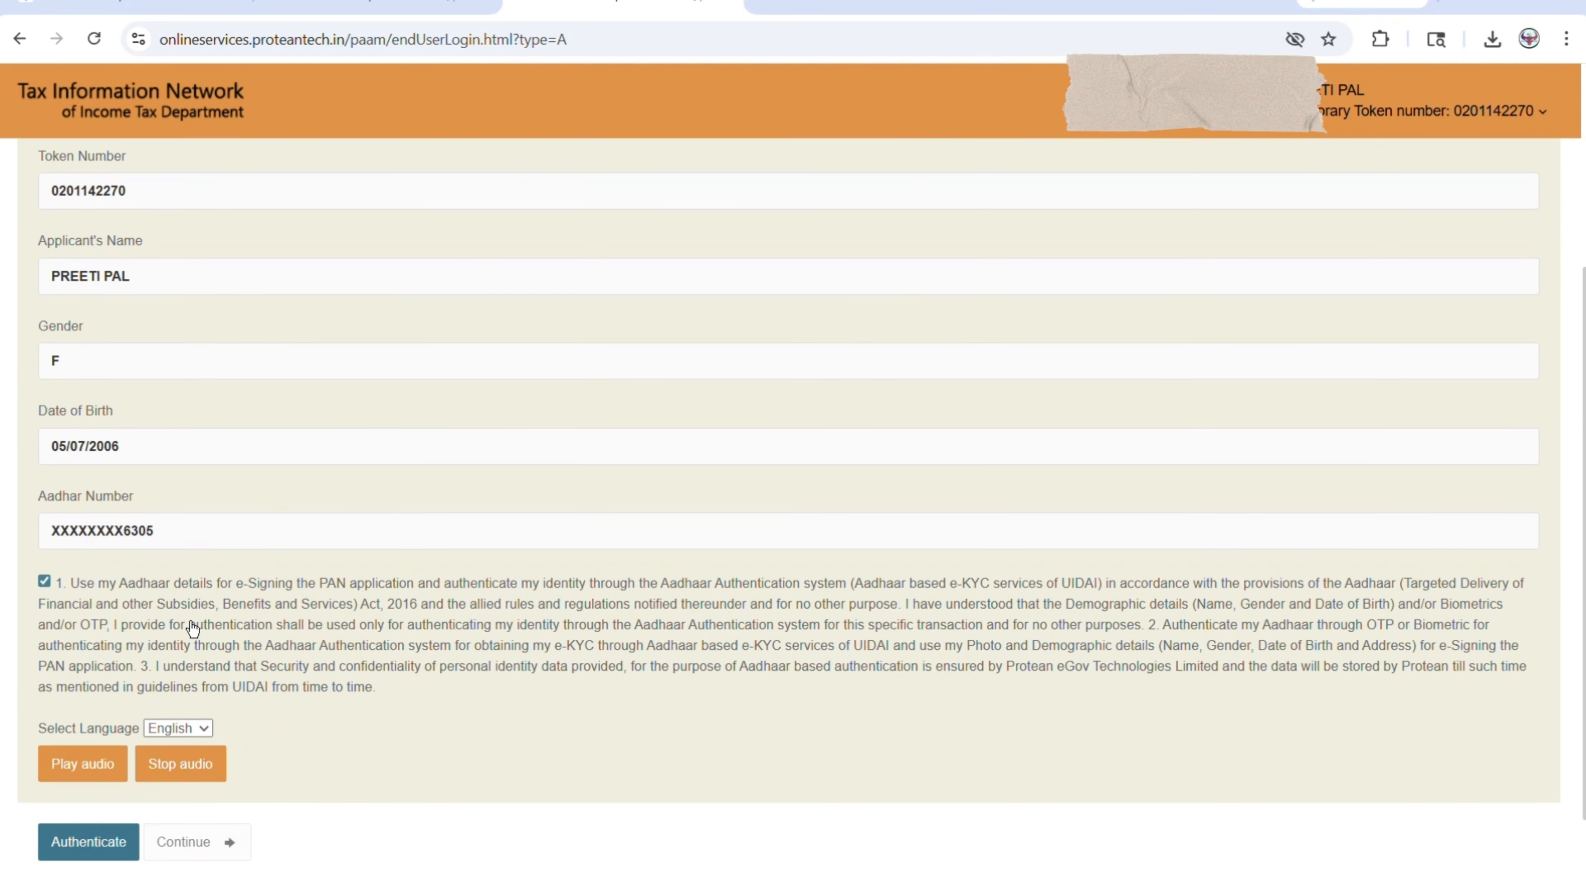
pyautogui.click(91, 842)
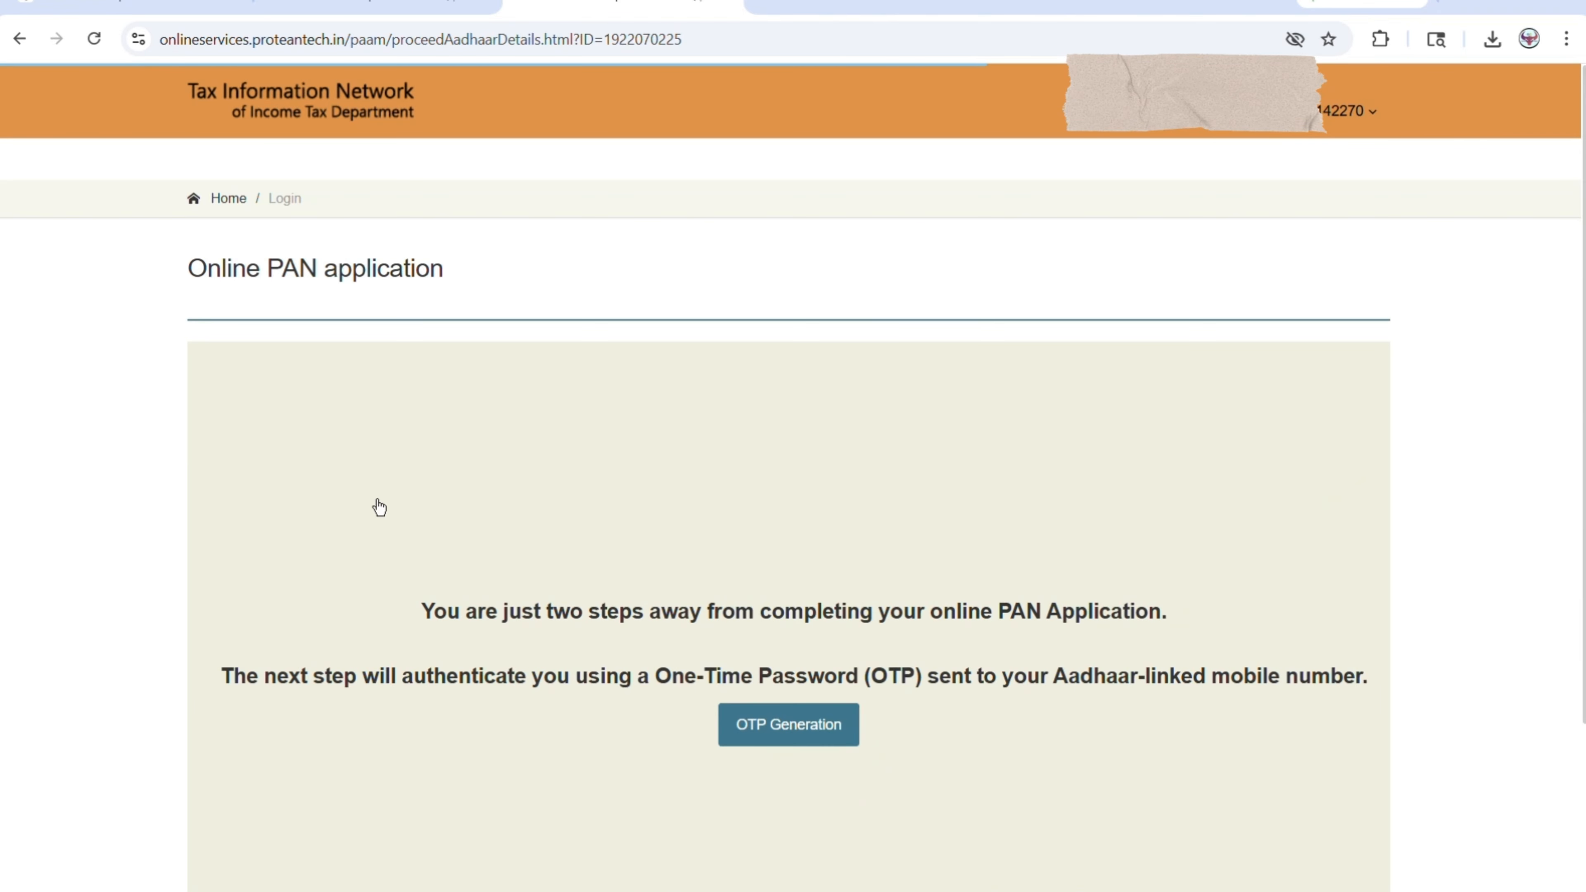
# Close the extra tab, generate the Aadhaar OTP, and submit the received code.
pyautogui.scroll(-4, 379, 507)
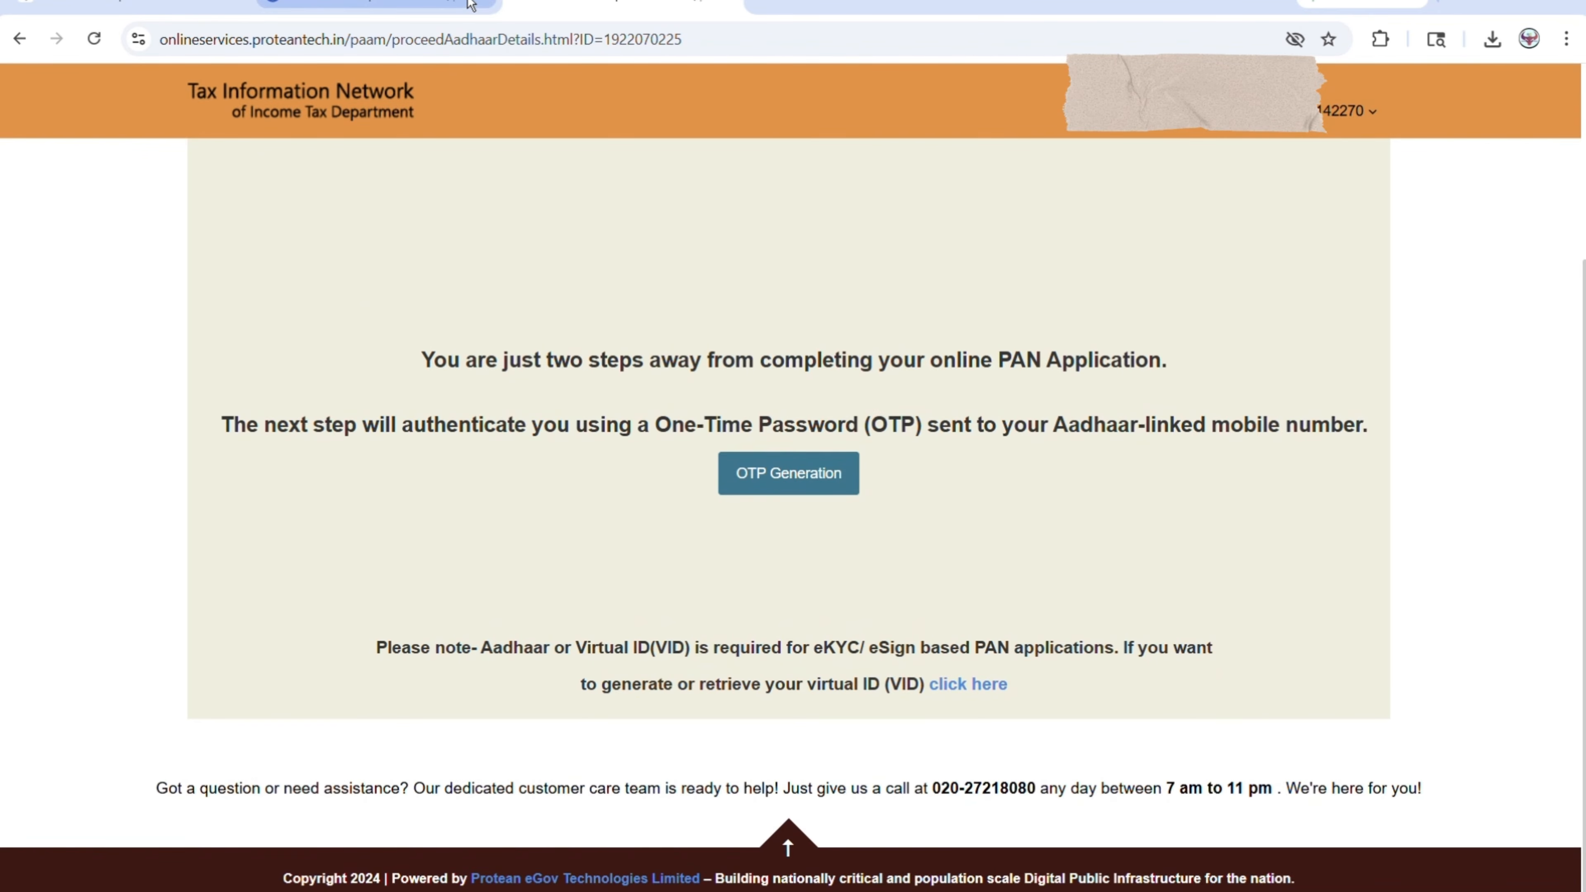
pyautogui.click(479, 2)
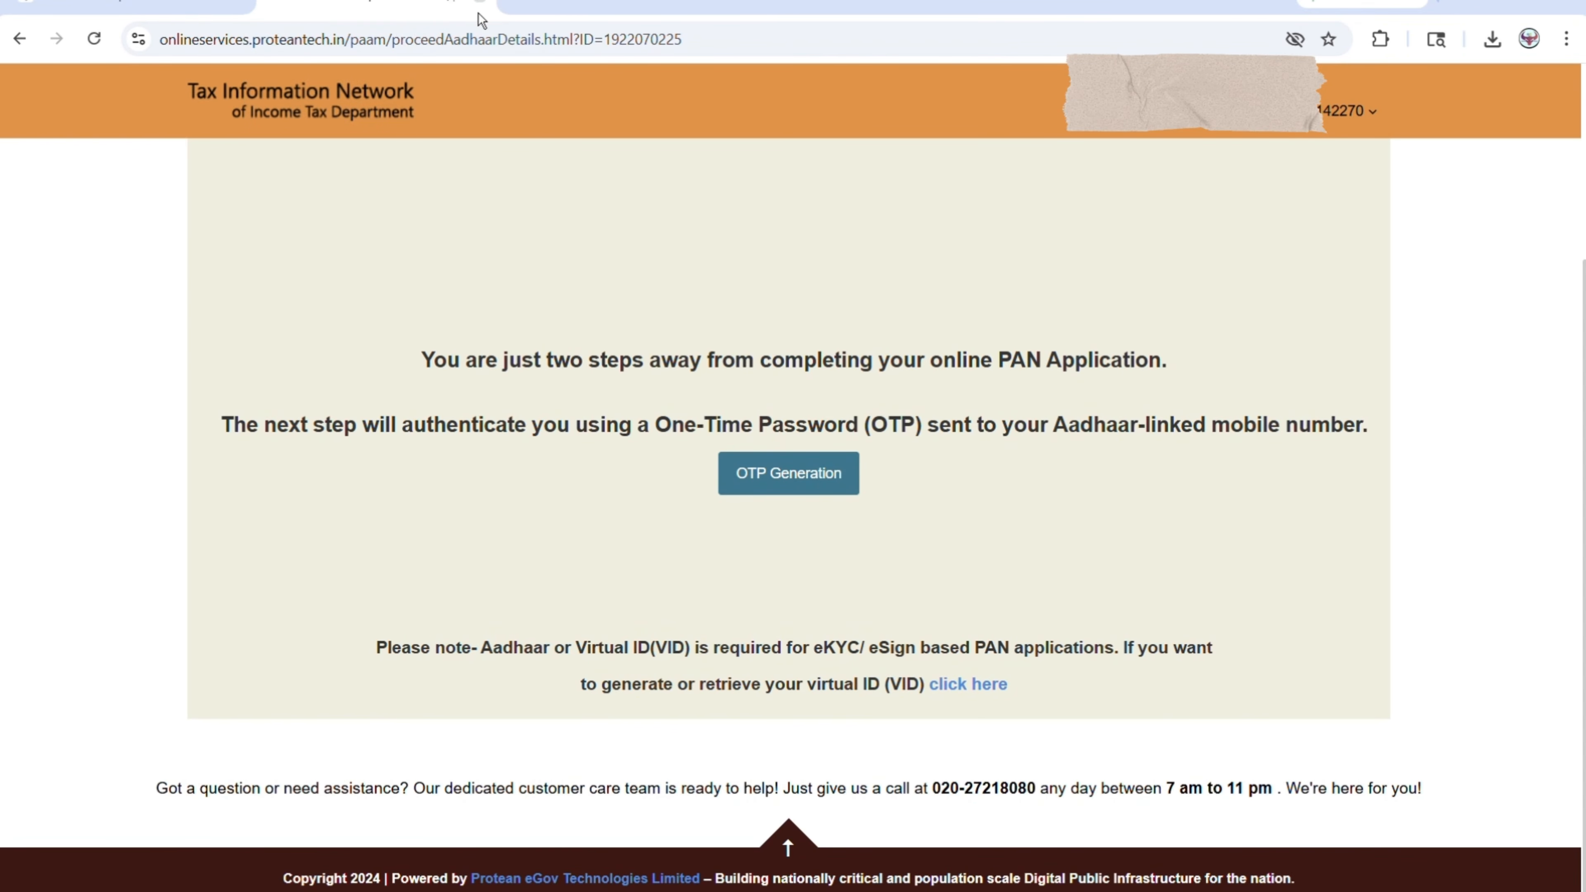
pyautogui.click(758, 467)
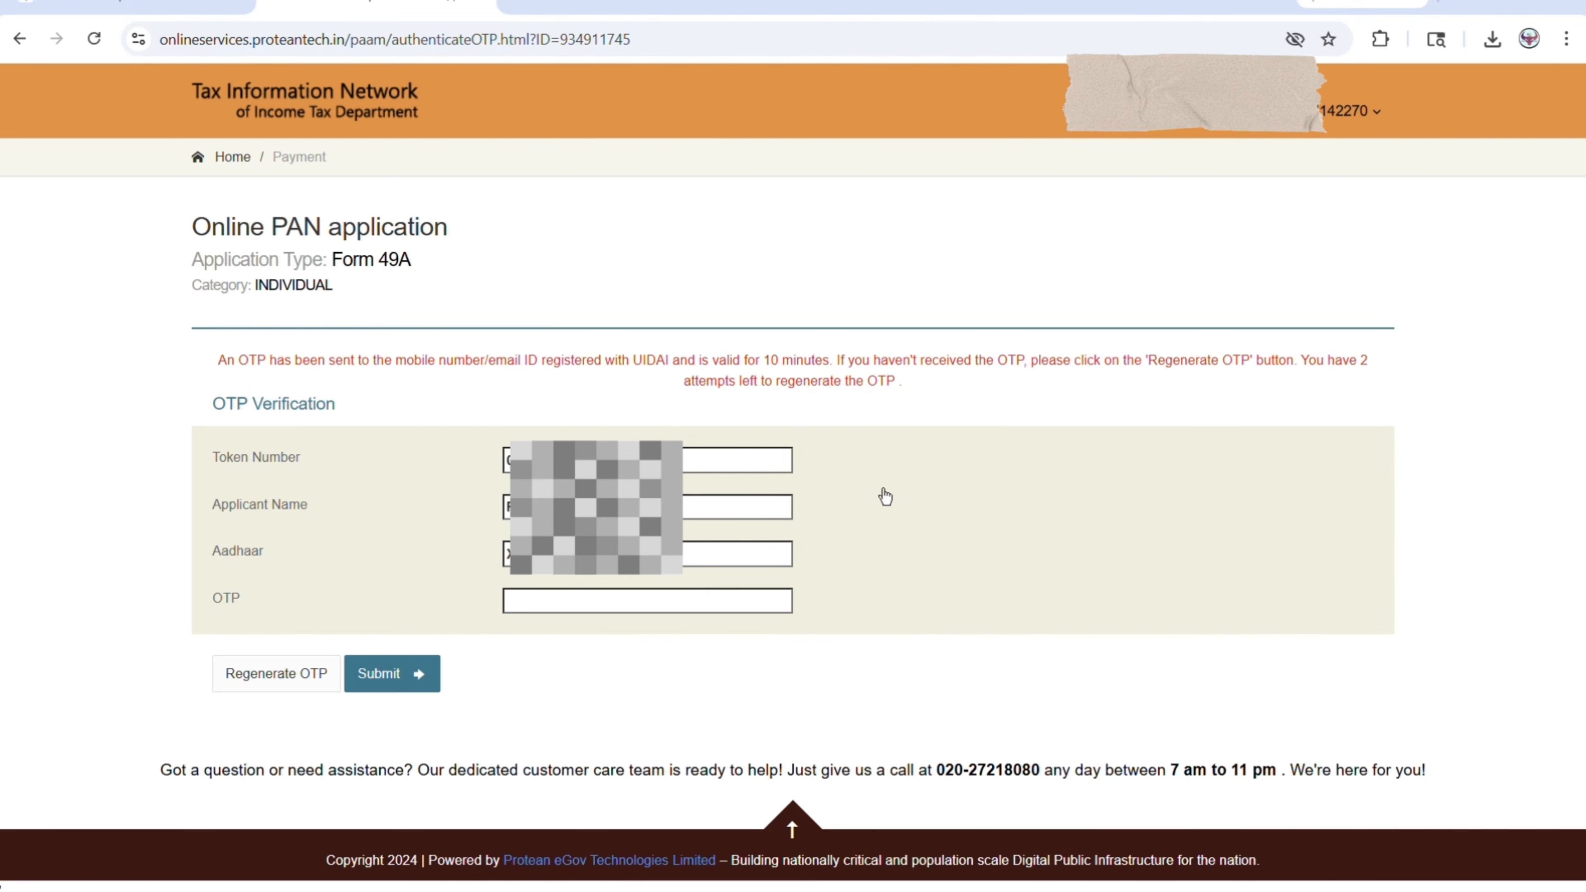
pyautogui.click(597, 600)
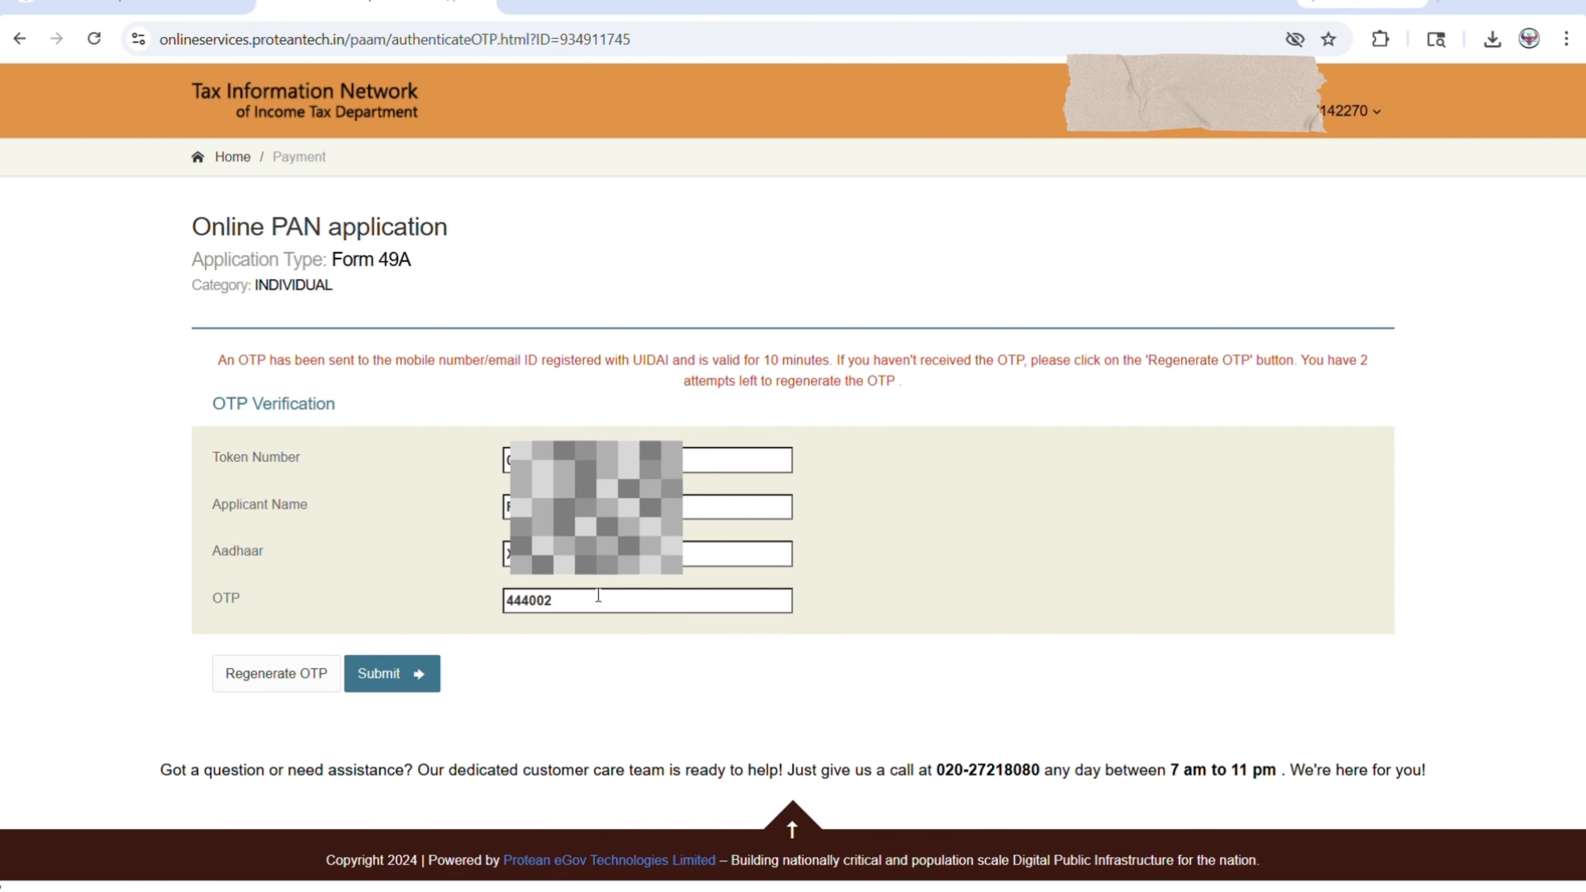
pyautogui.click(399, 678)
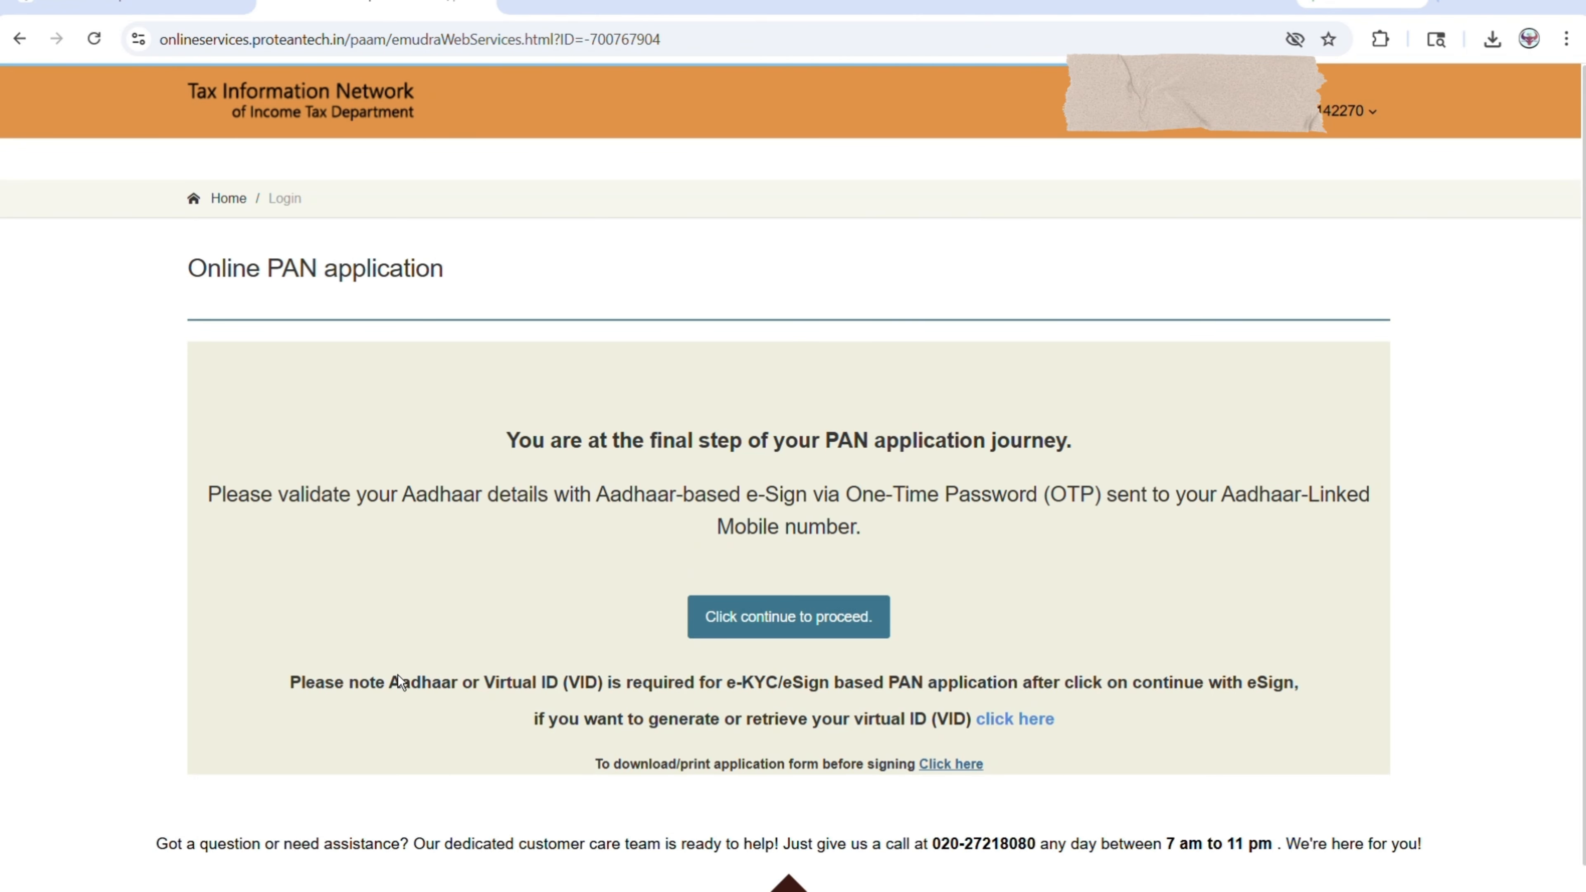
# E-sign with the pasted Aadhaar number, authorization ticked, and the verified e-Sign OTP.
pyautogui.click(709, 611)
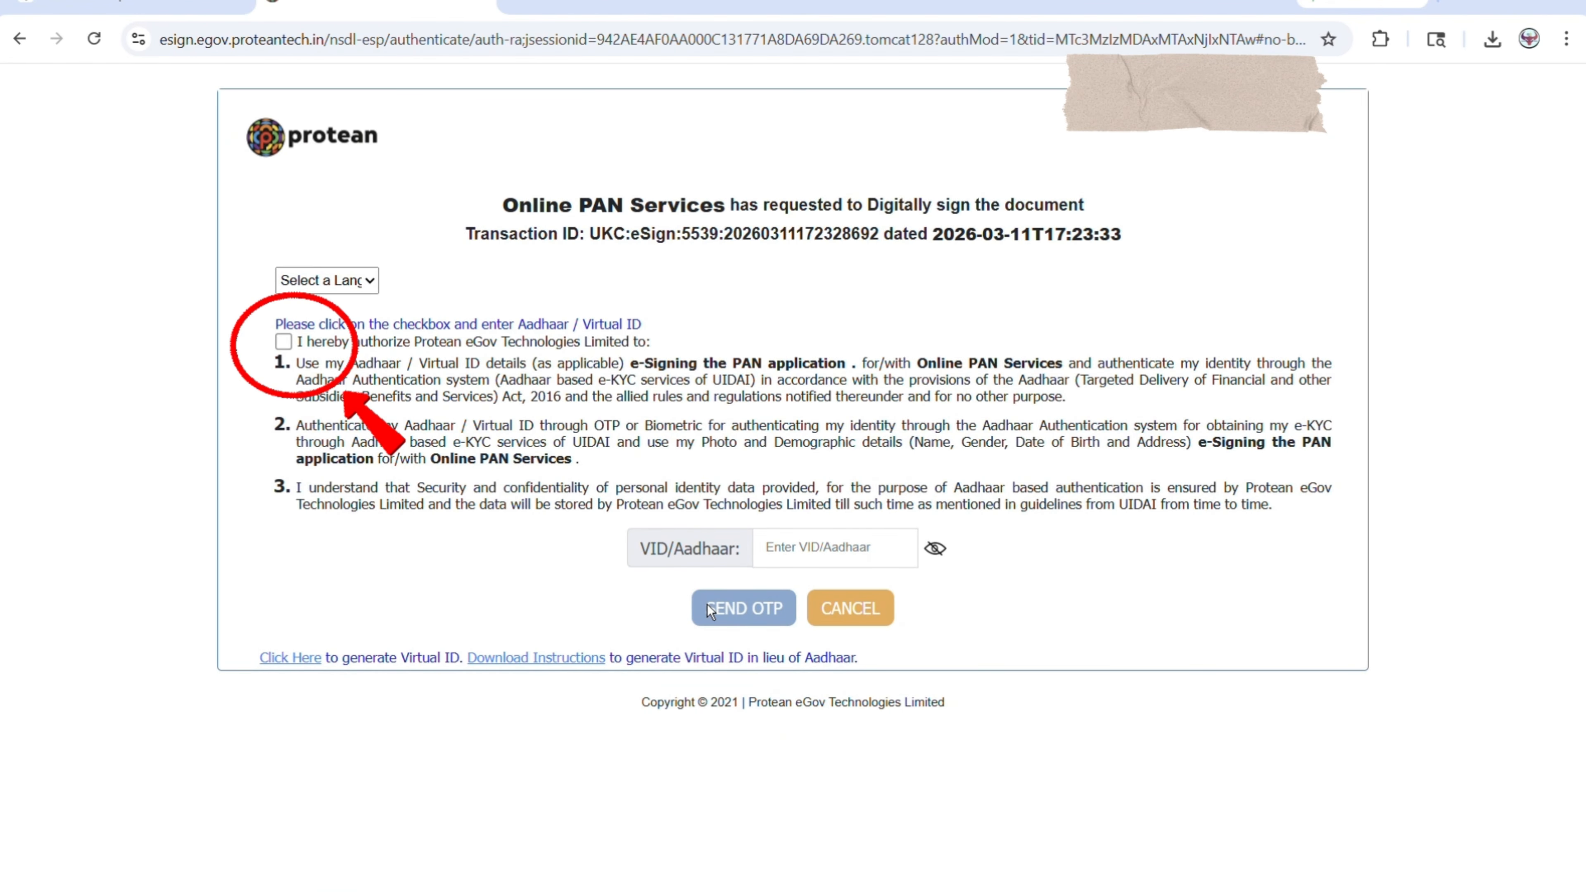
pyautogui.click(783, 550)
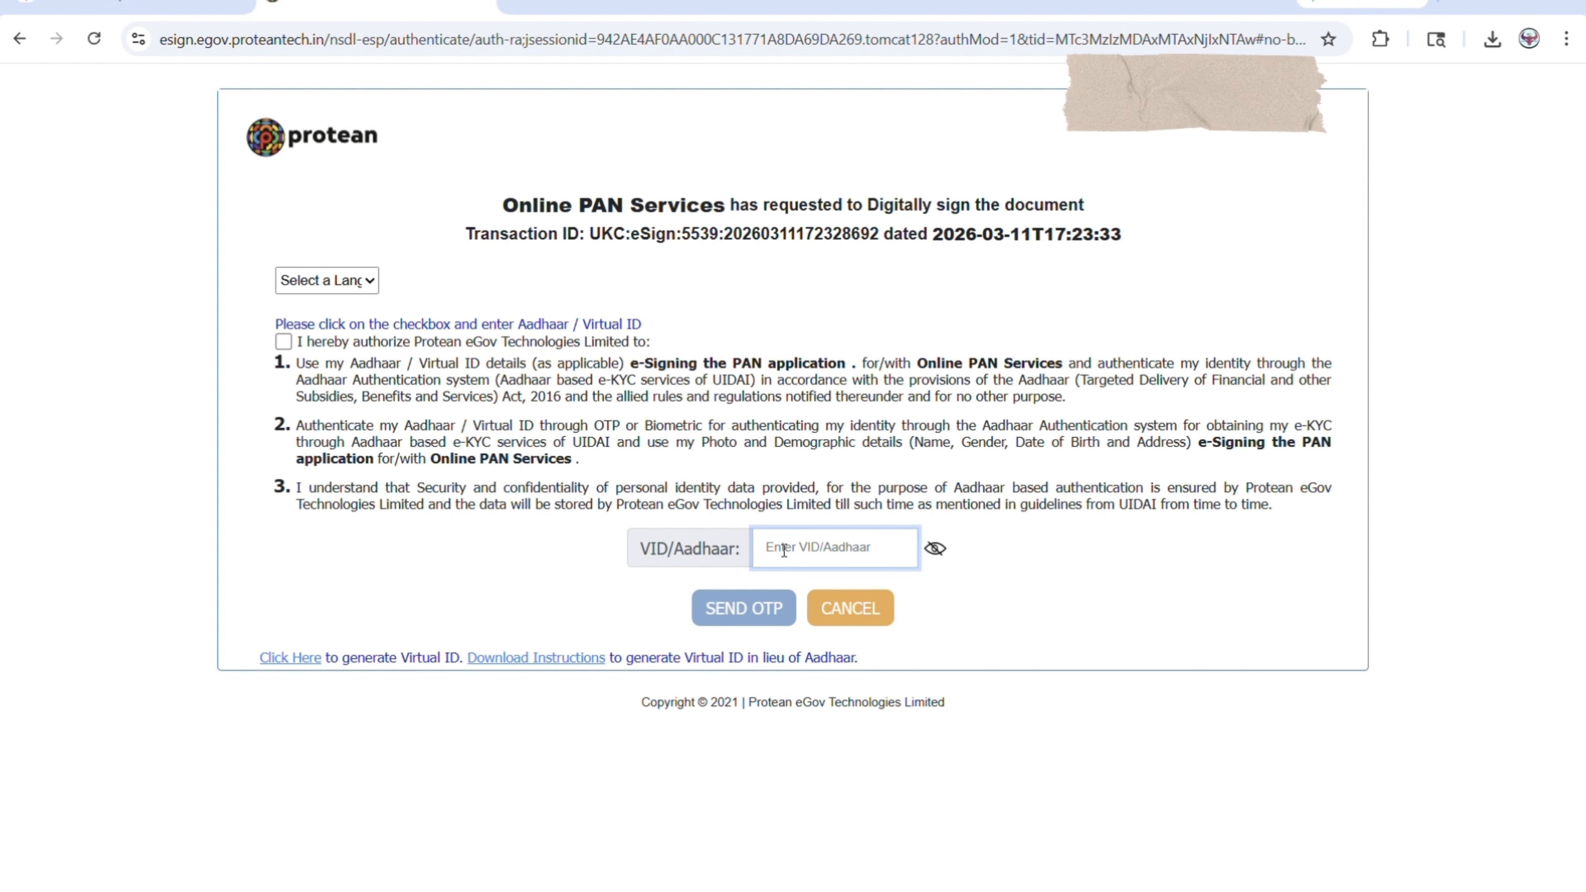
pyautogui.hotkey('ctrl', 'v')
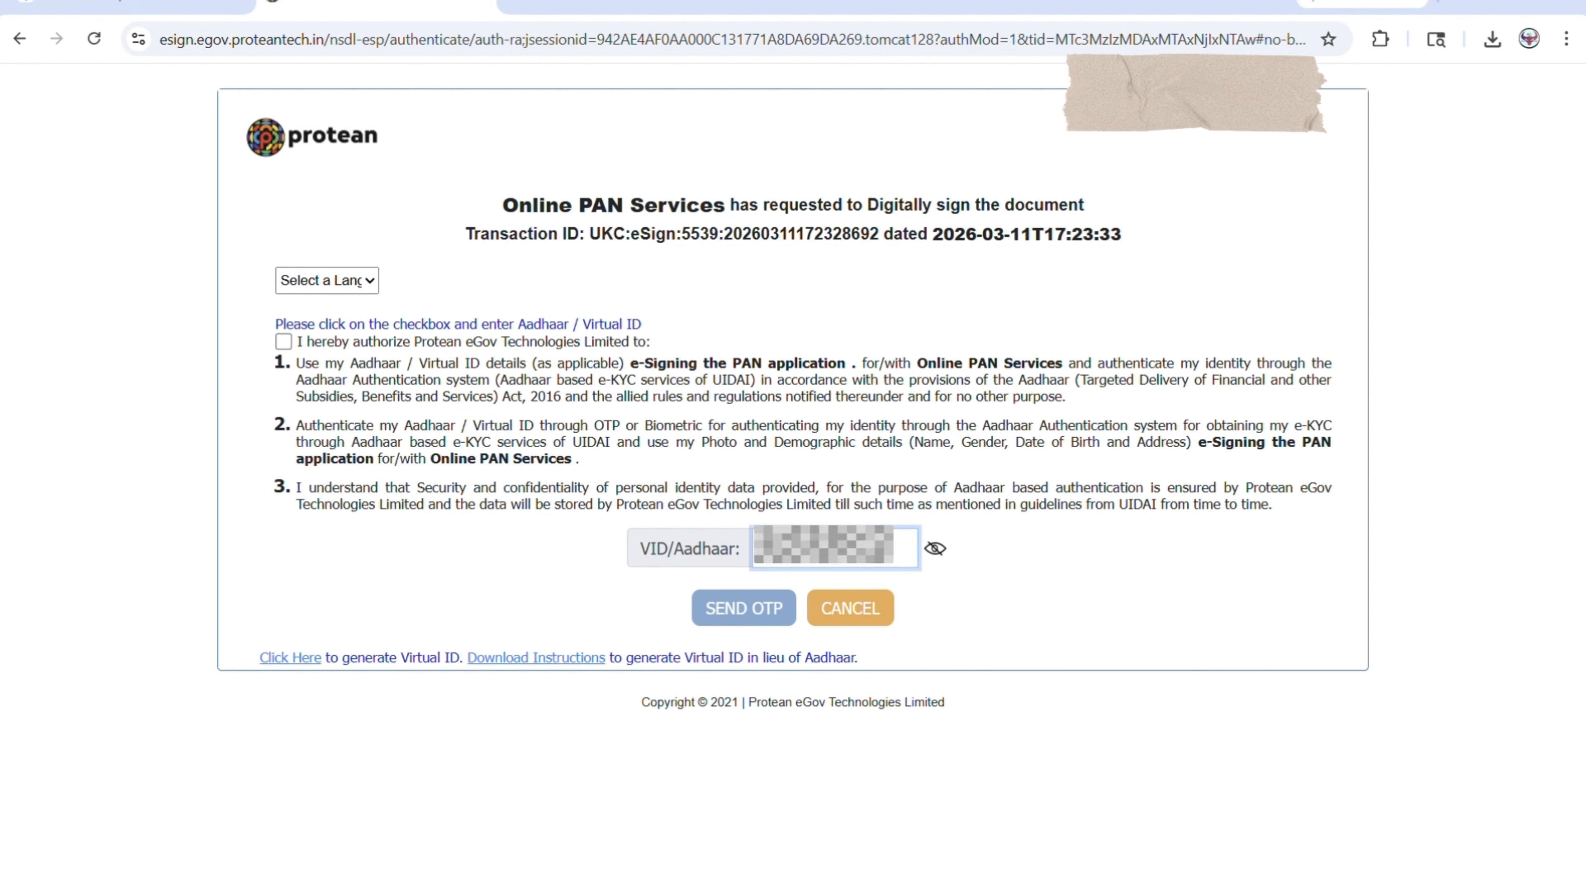
pyautogui.click(283, 341)
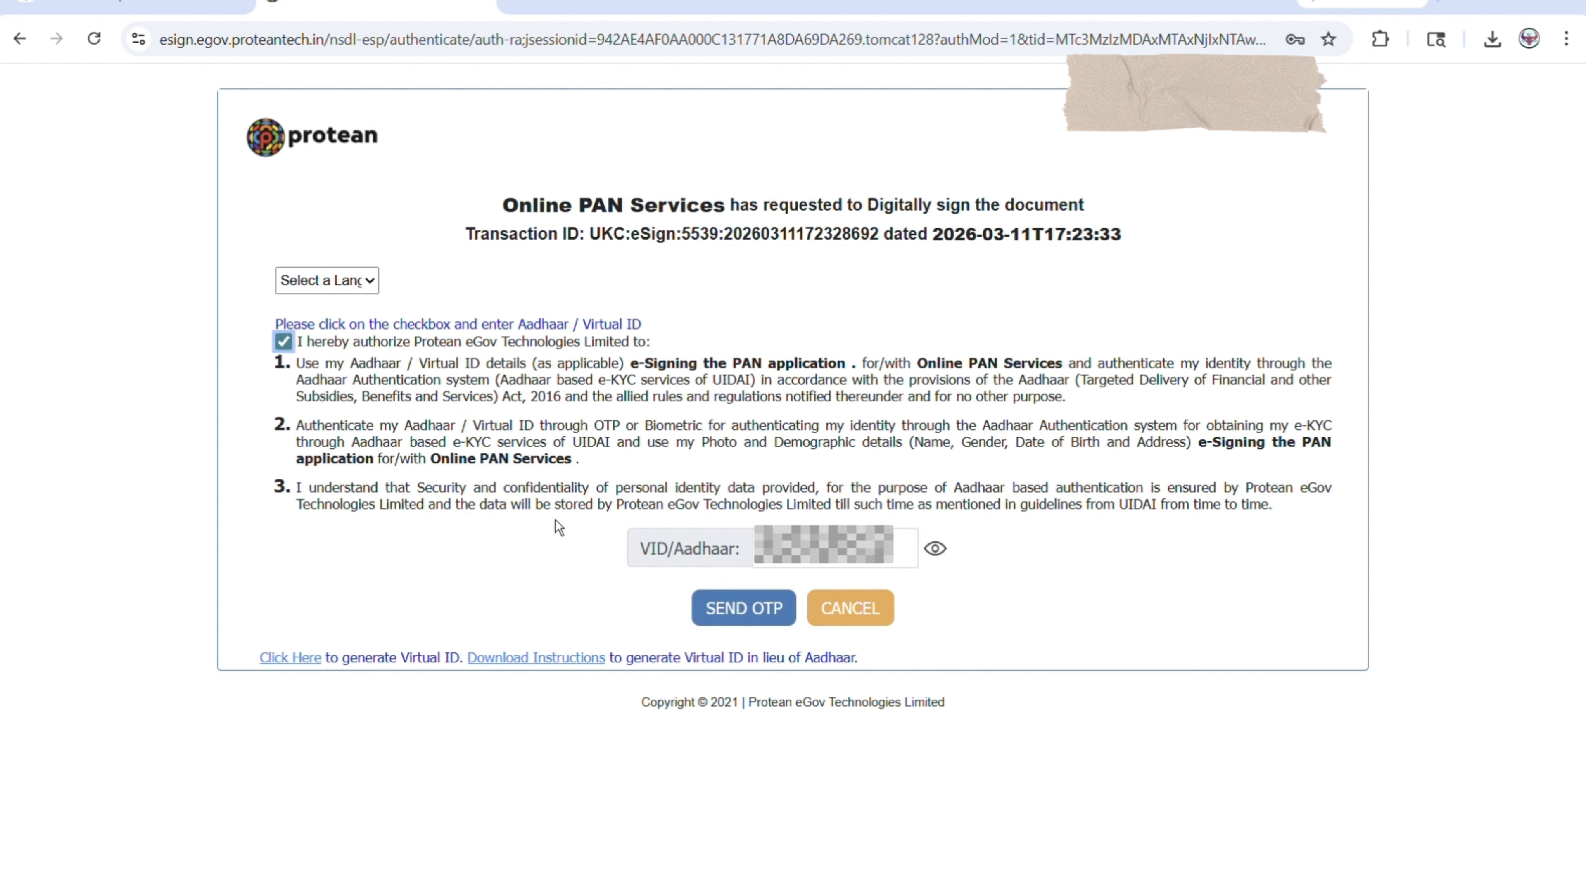
pyautogui.click(726, 611)
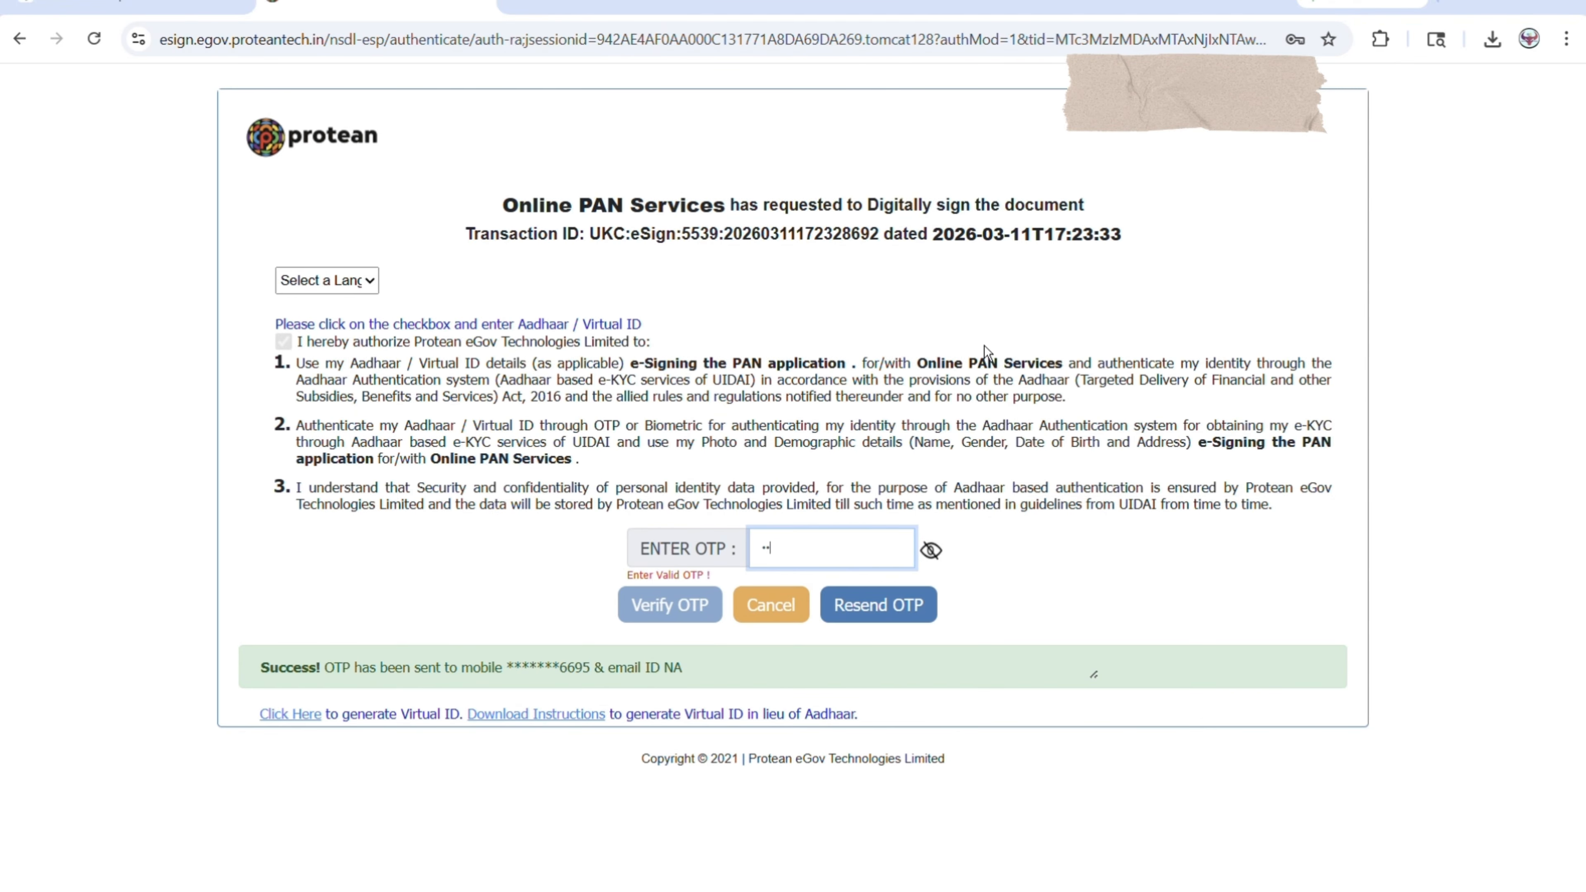
pyautogui.write('****')
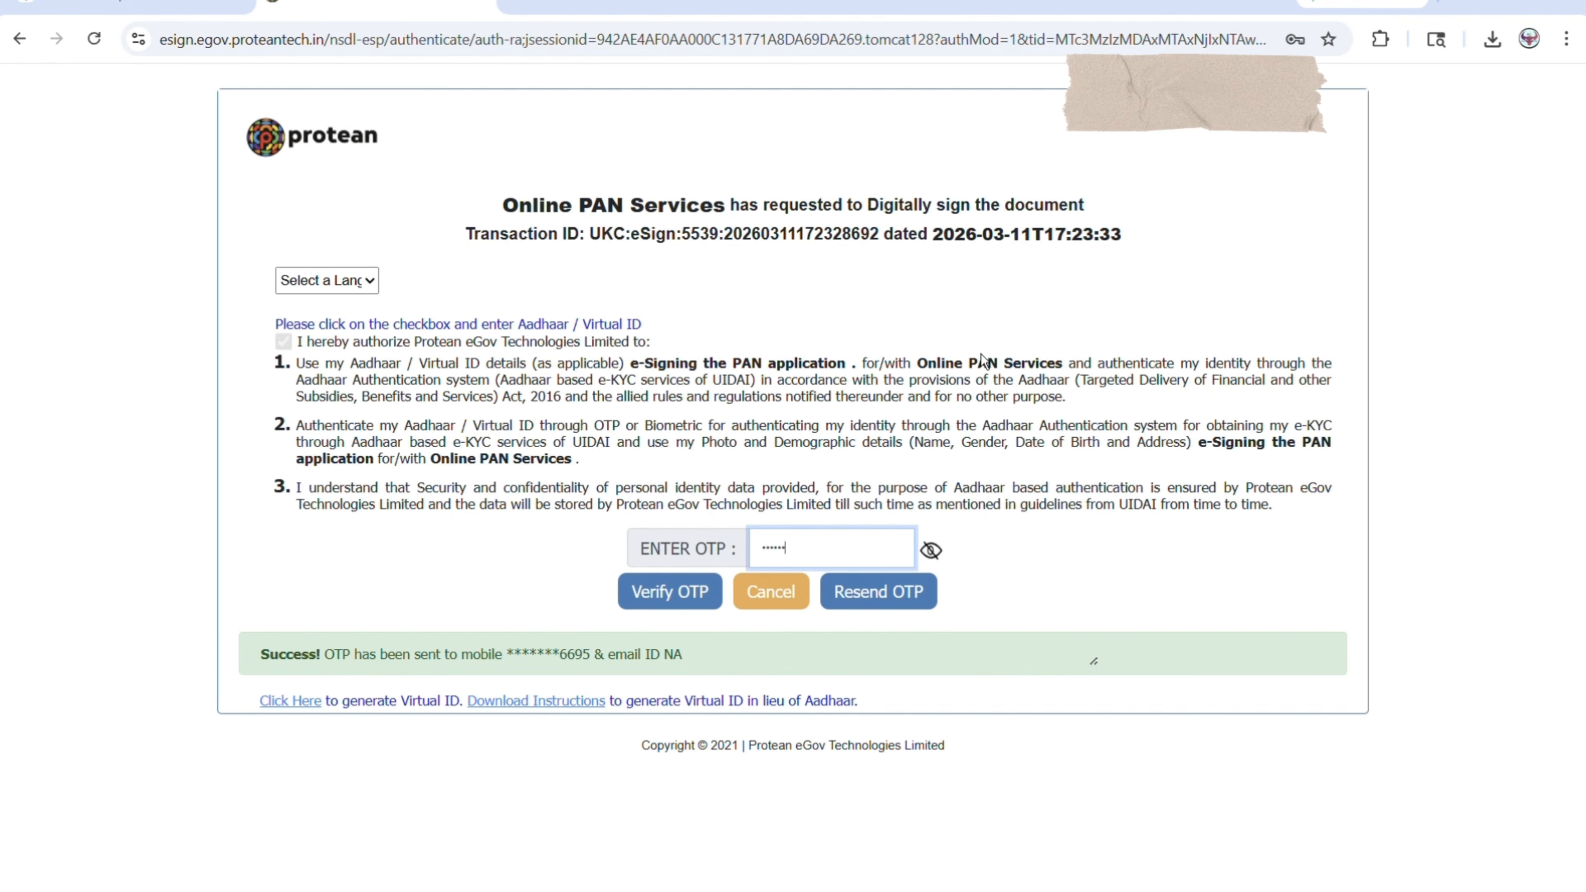
pyautogui.click(701, 601)
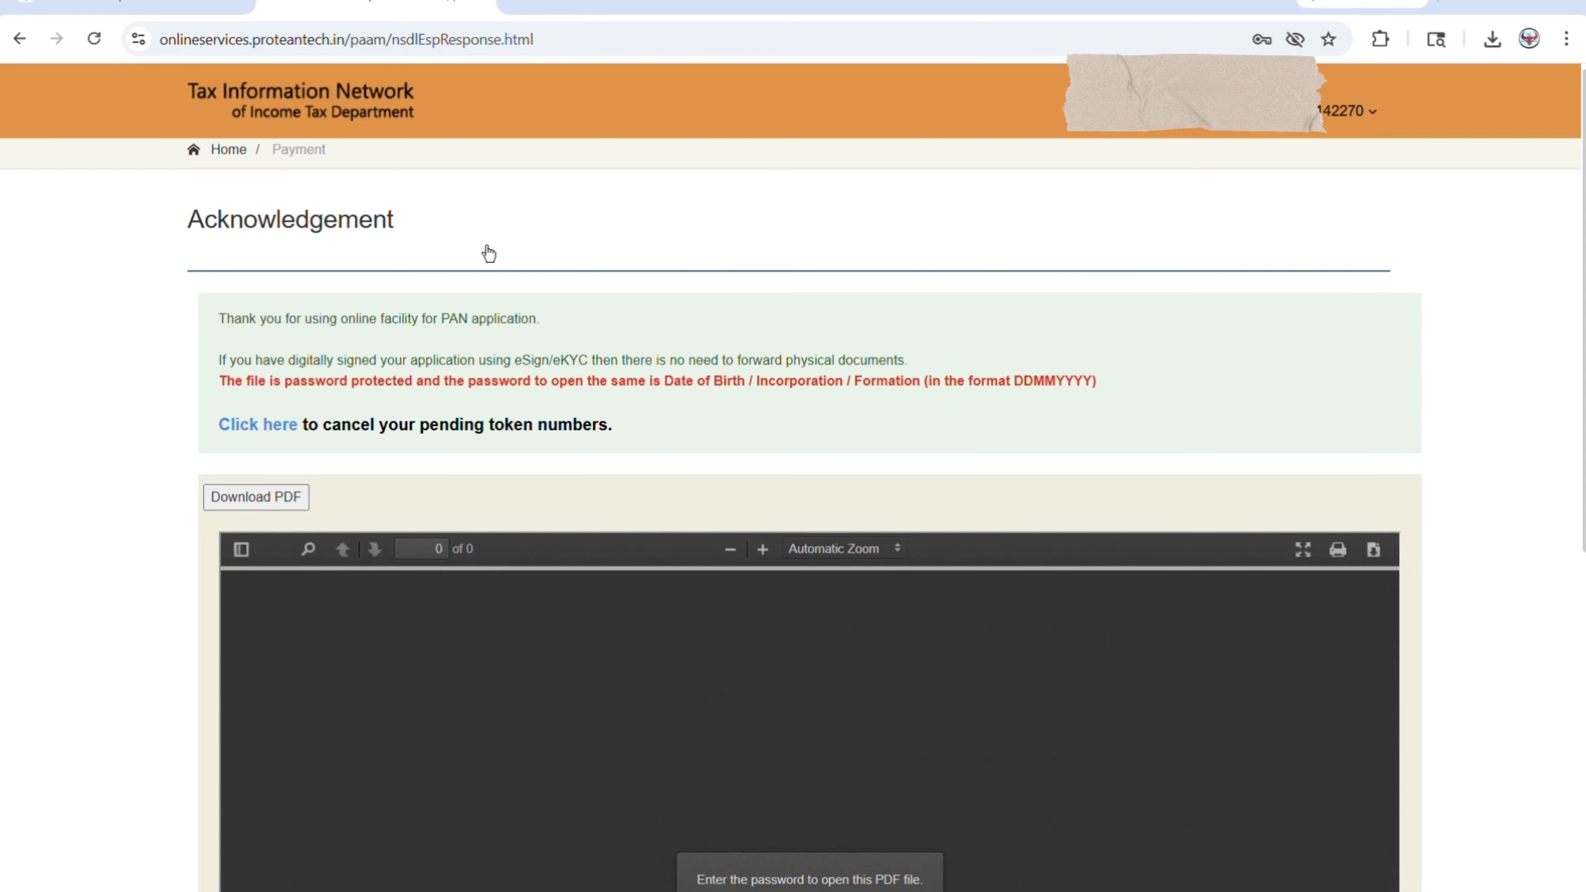
# Unlock the acknowledgement PDF with the date-of-birth password (DDMMYYYY) and download it.
pyautogui.scroll(-2, 489, 253)
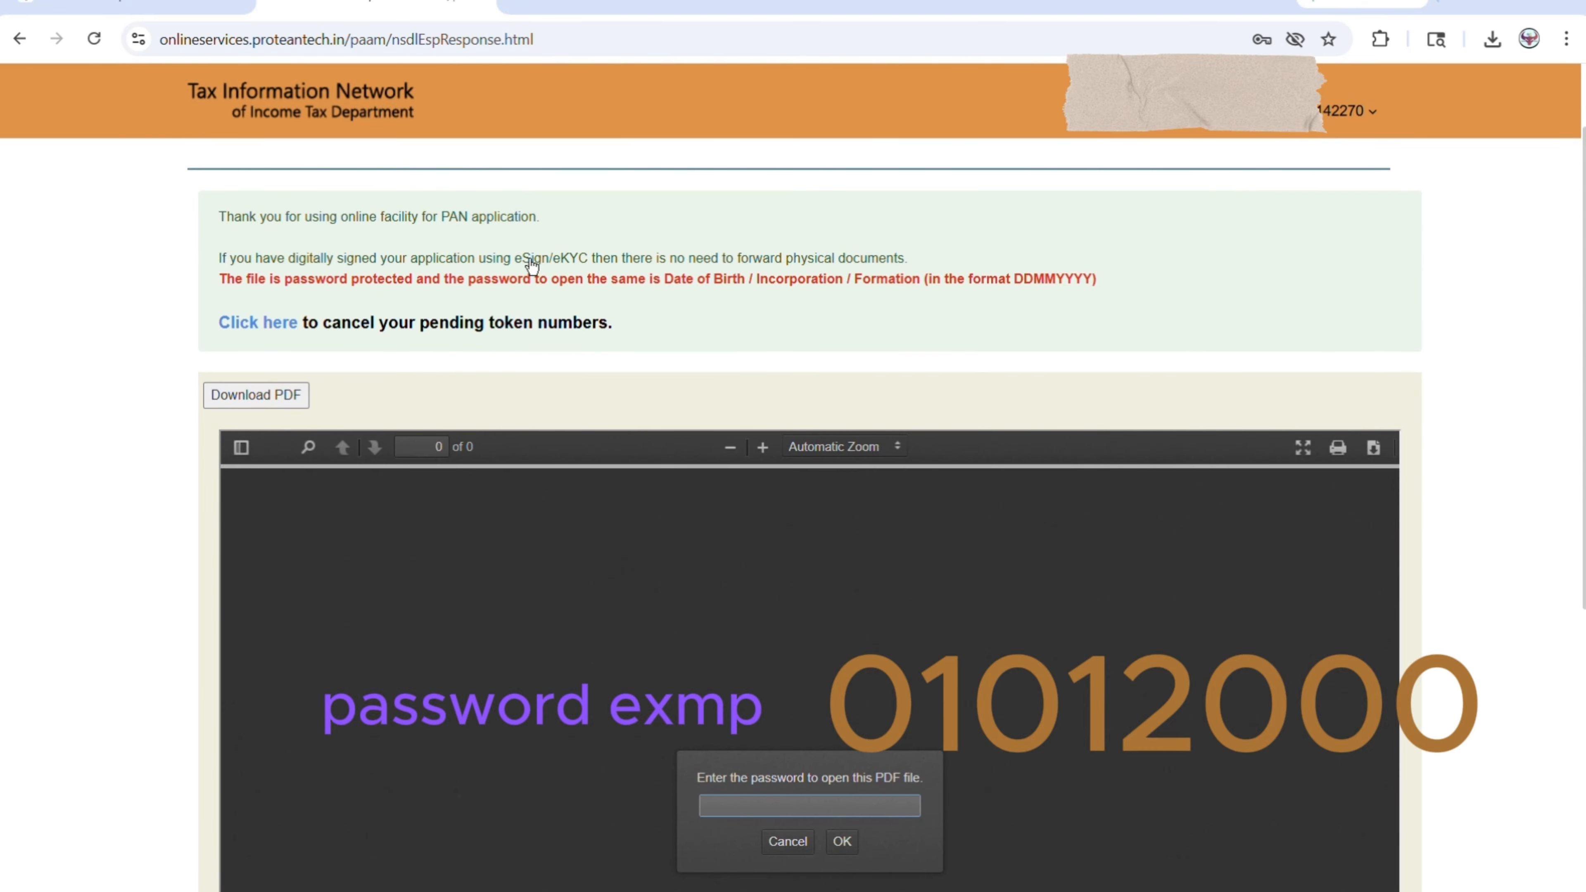
pyautogui.scroll(-2, 781, 290)
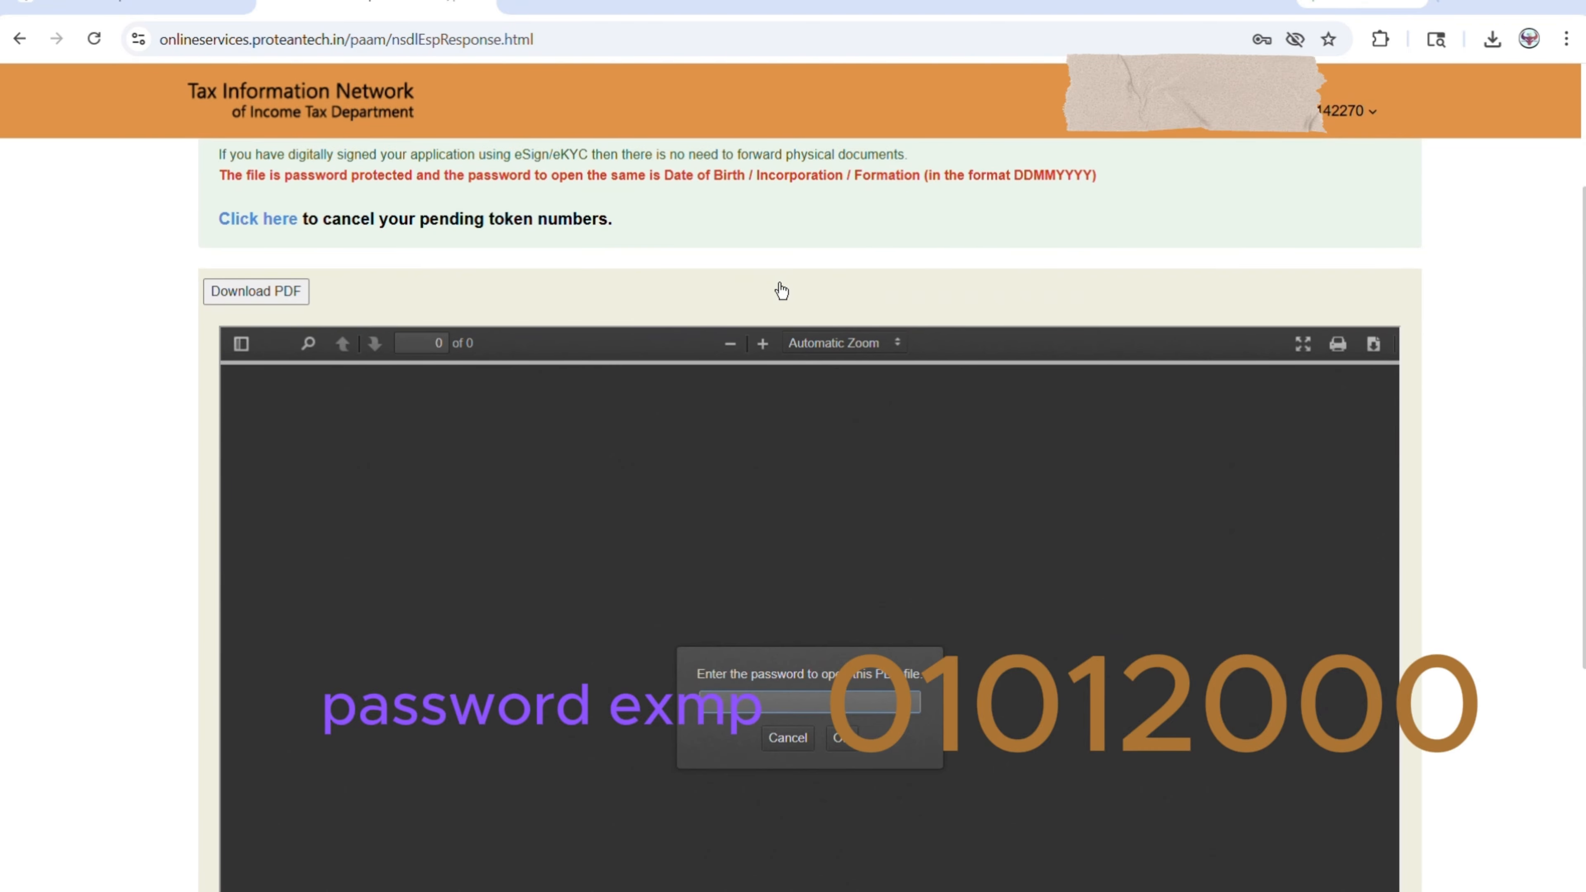
pyautogui.scroll(-2, 782, 293)
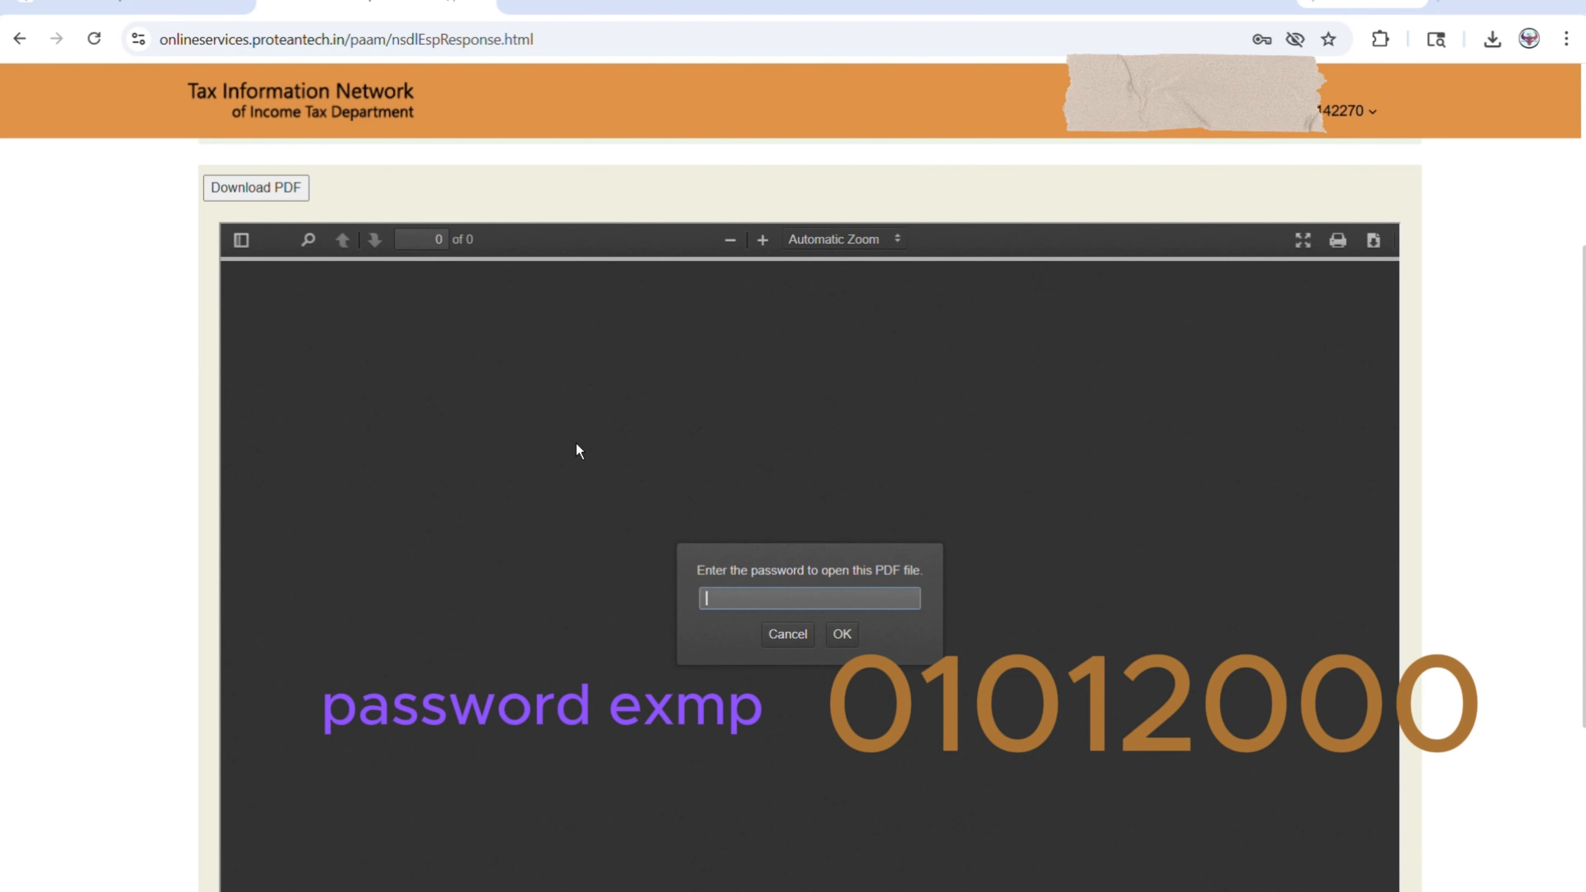
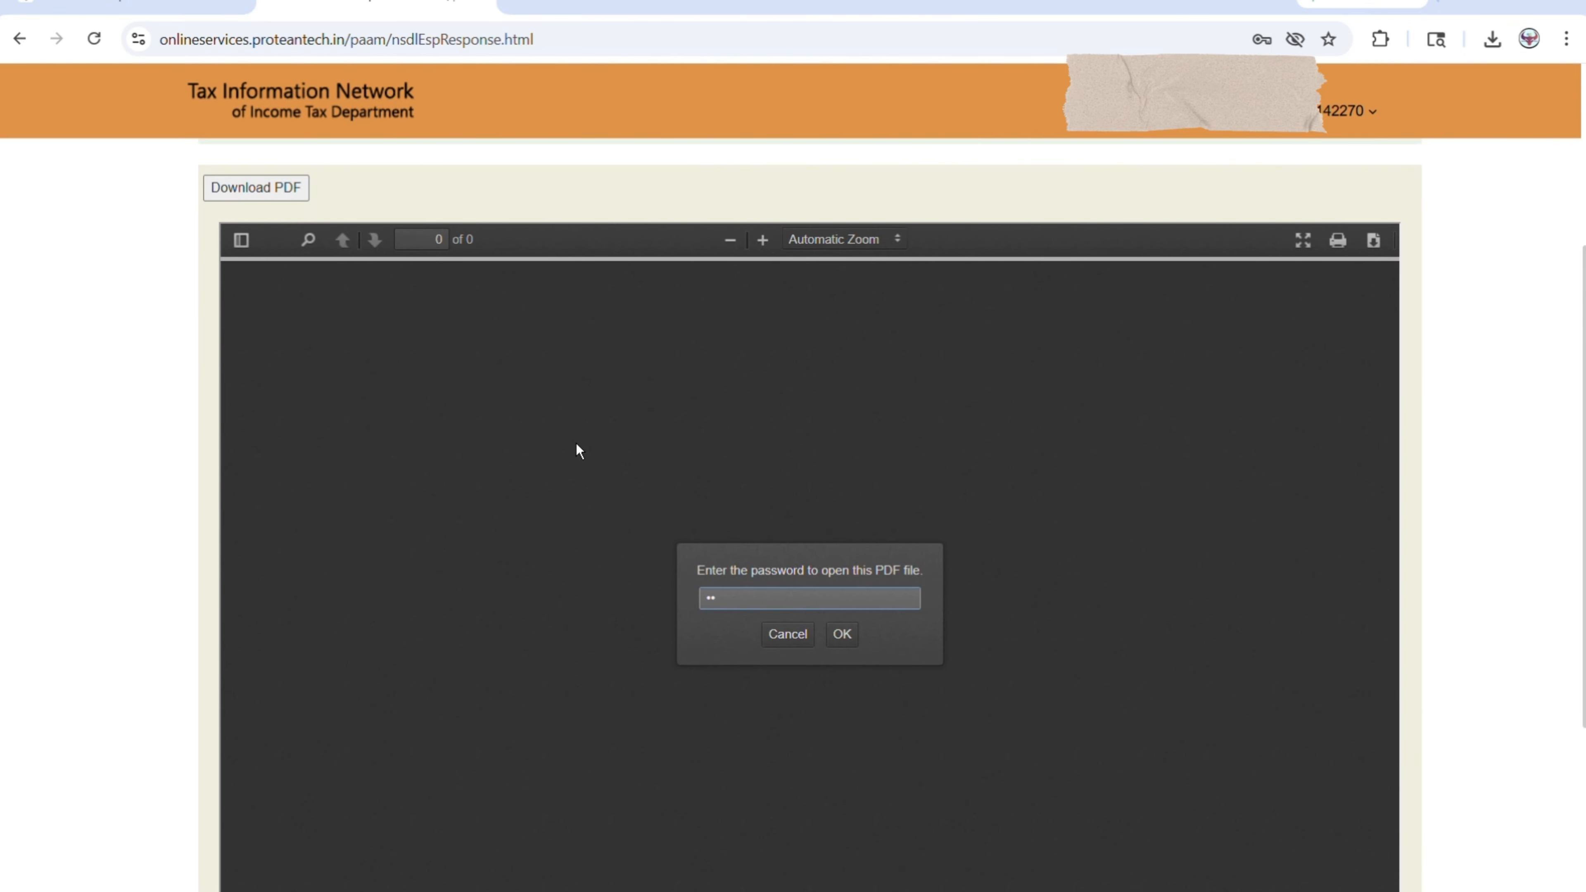
pyautogui.click(841, 634)
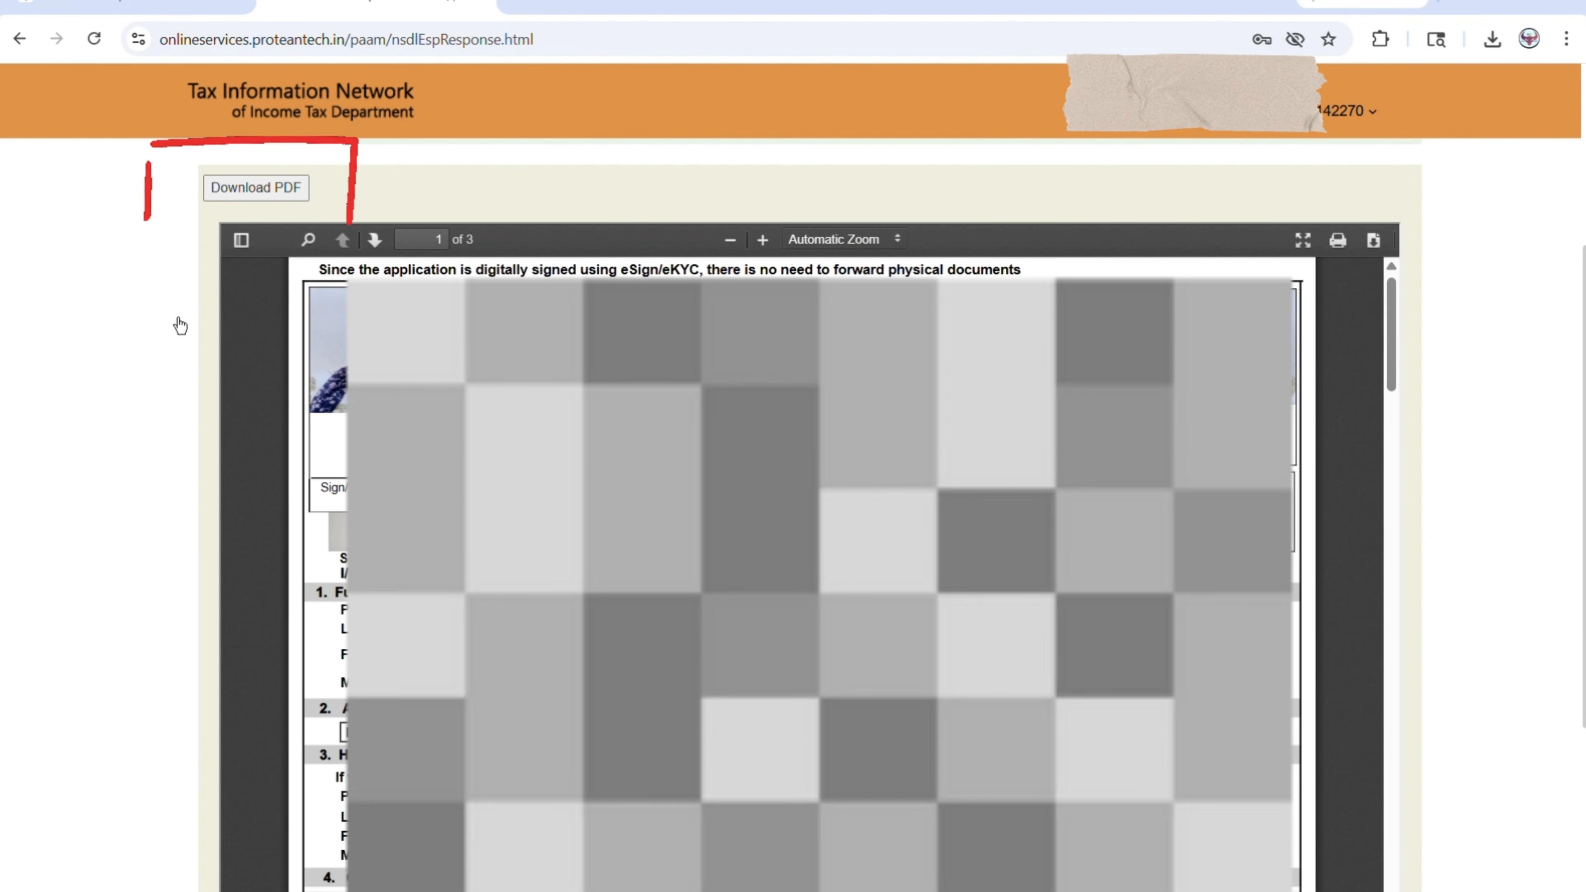
pyautogui.click(251, 194)
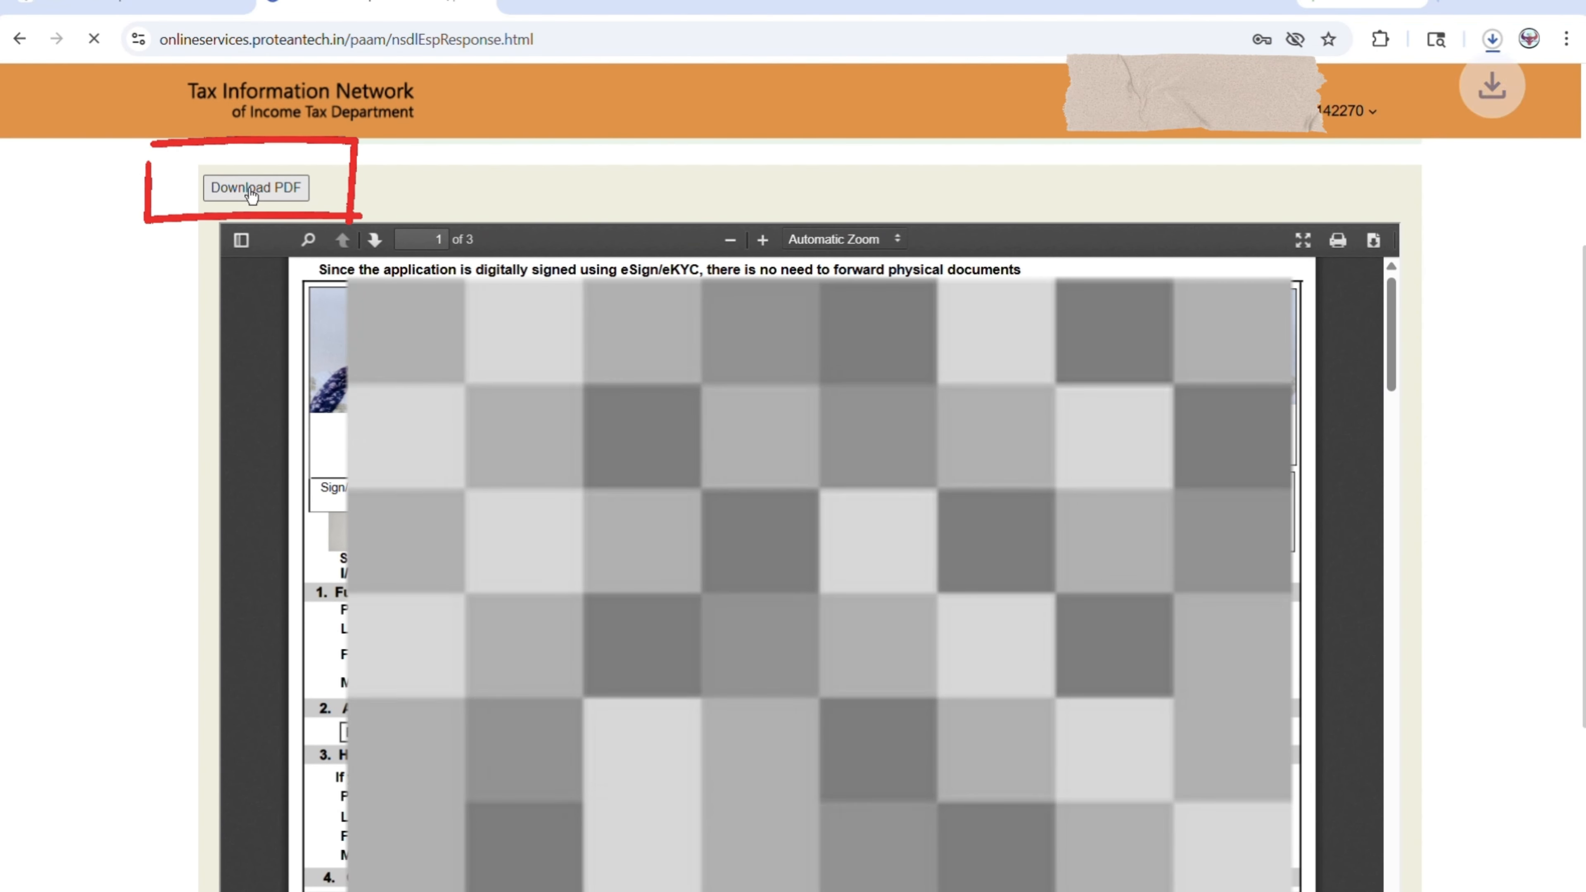